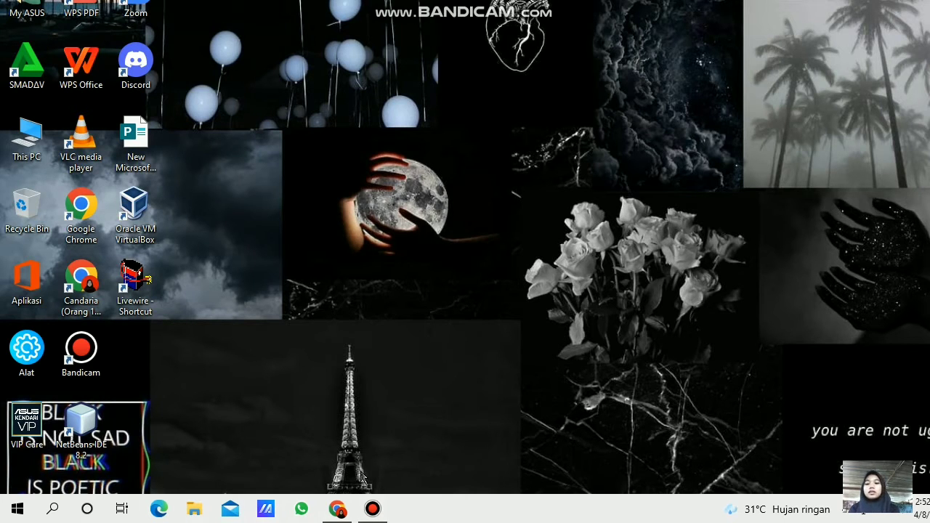
Switch to Chrome and review the basic logic gates article and the assignment listing the gates to build
{"action": "mouse_move", "coordinate": [340, 512]}
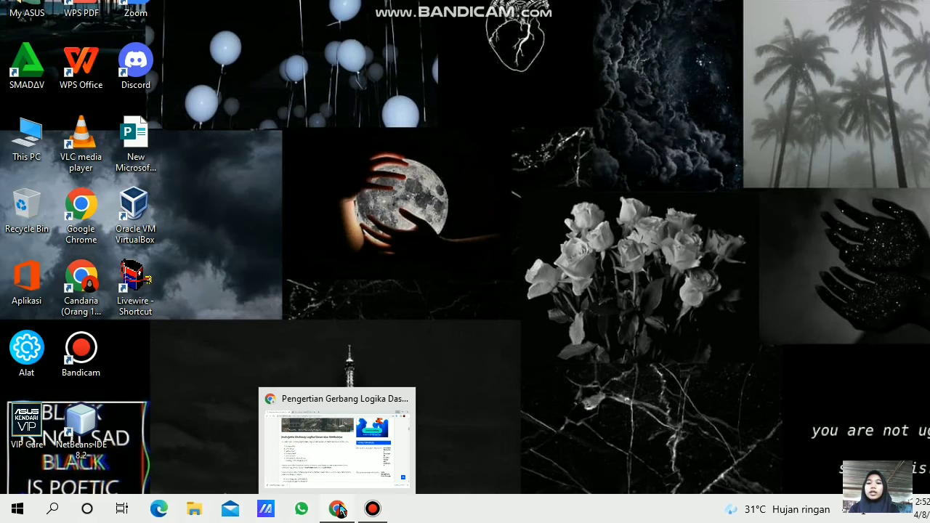
{"action": "left_click", "coordinate": [336, 440]}
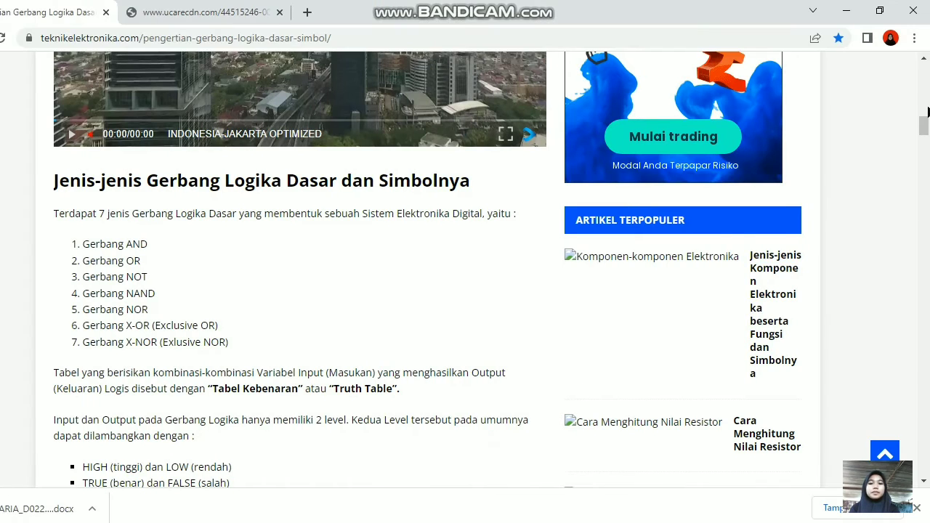
{"action": "left_click_drag", "start_coordinate": [922, 127], "coordinate": [924, 100]}
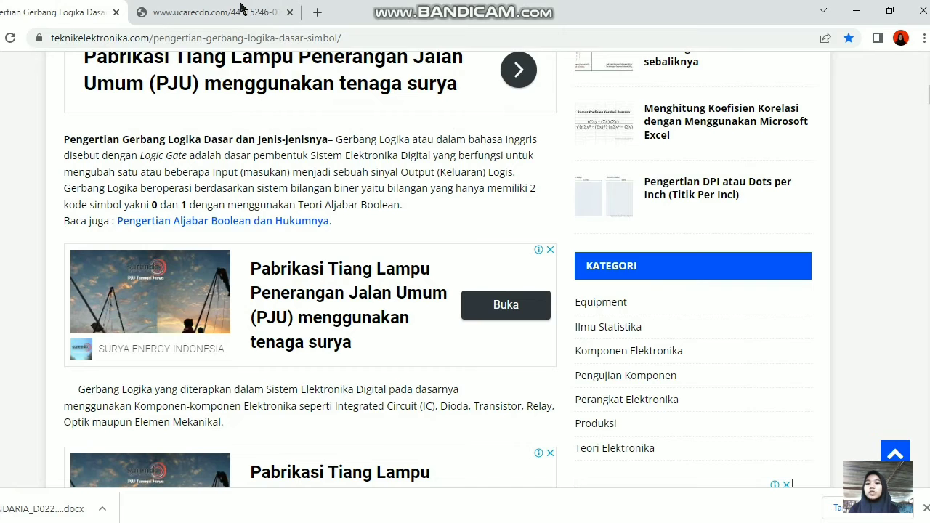
{"action": "left_click", "coordinate": [242, 12]}
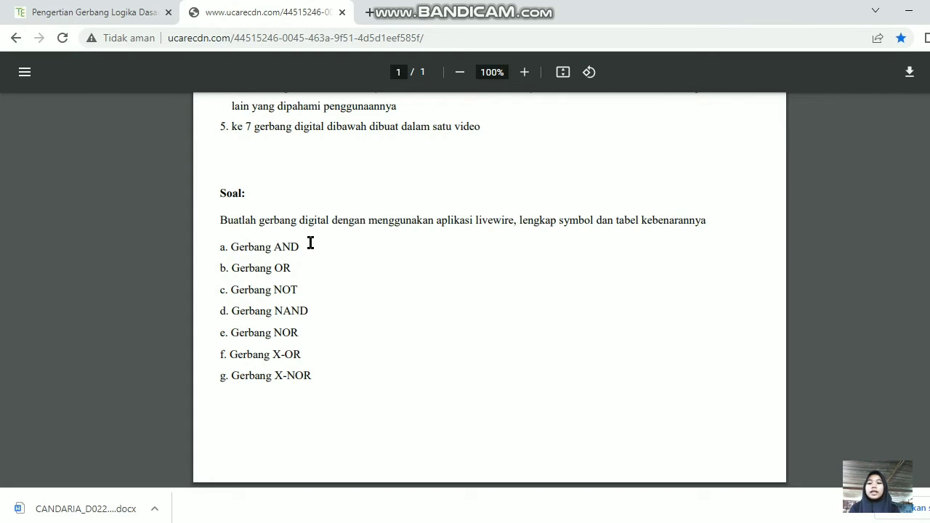
{"action": "left_click", "coordinate": [79, 17]}
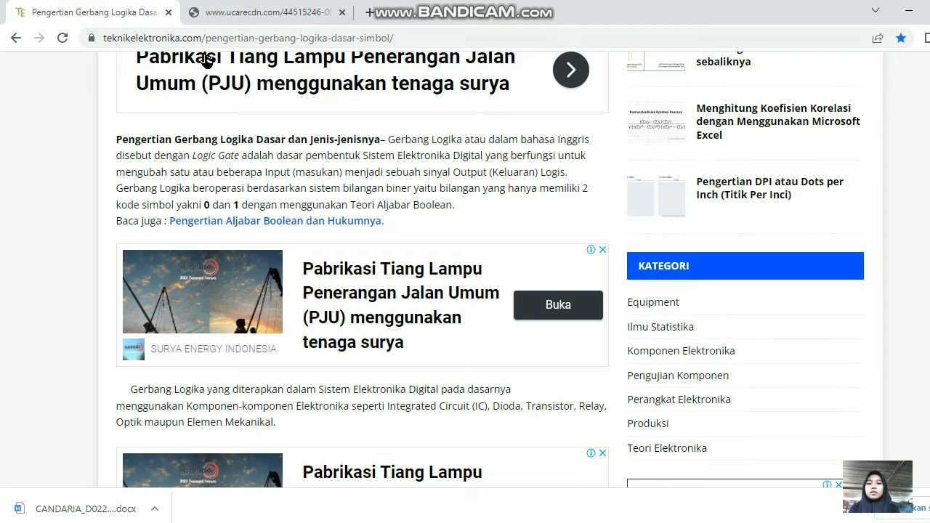
{"action": "left_click_drag", "start_coordinate": [926, 94], "coordinate": [925, 146]}
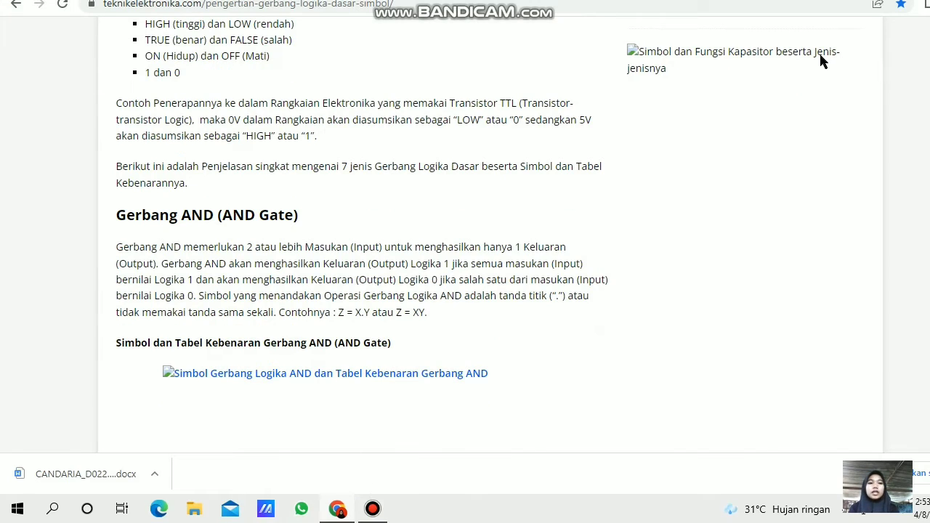
Open Livewire from the desktop, maximize it and switch the blank circuit to the Logic Levels view
{"action": "left_click", "coordinate": [845, 10]}
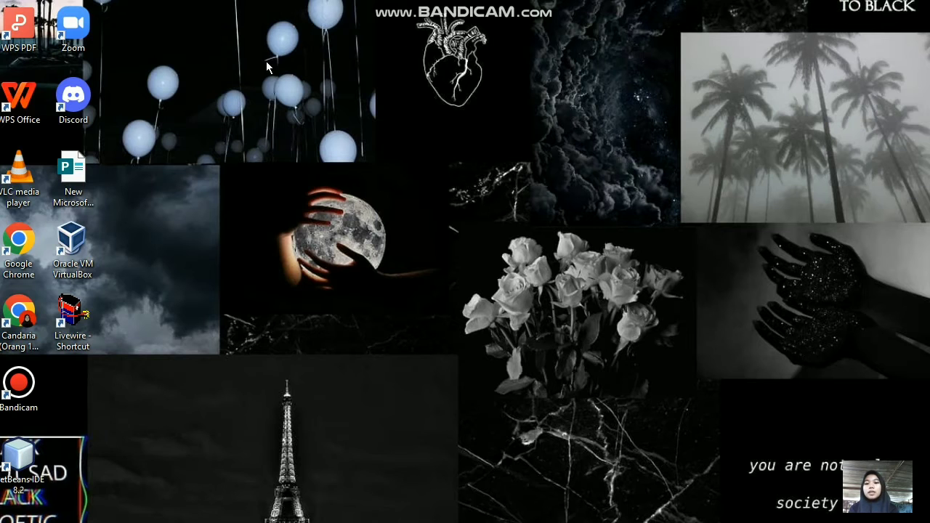
{"action": "double_click", "coordinate": [73, 319]}
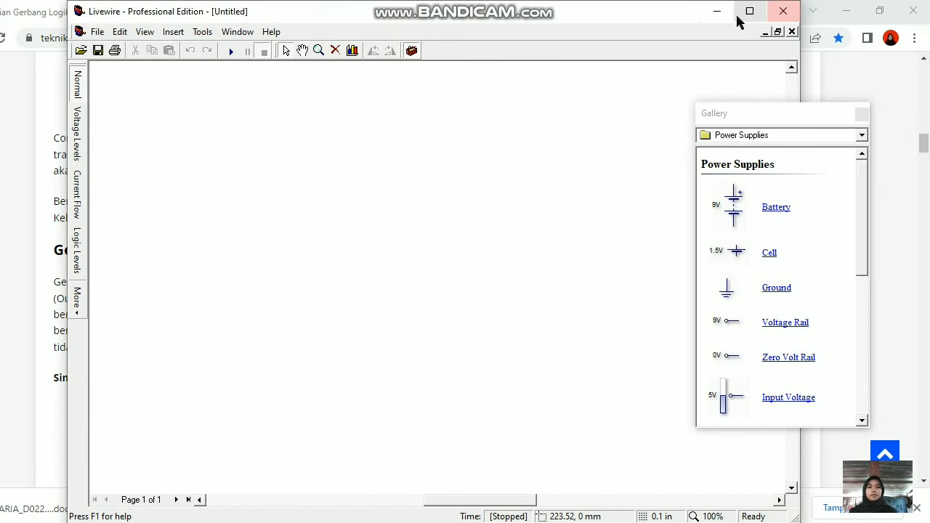
{"action": "left_click", "coordinate": [742, 19]}
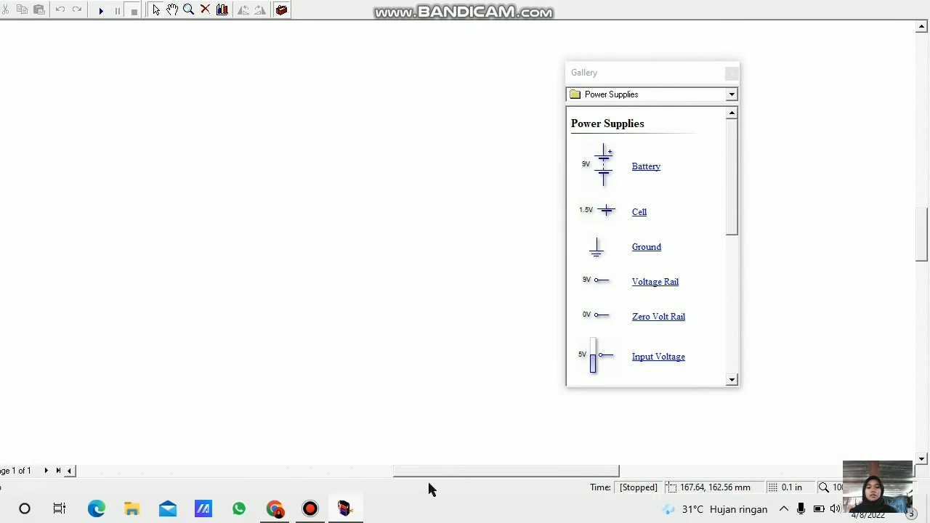
{"action": "left_click_drag", "start_coordinate": [439, 477], "coordinate": [66, 471]}
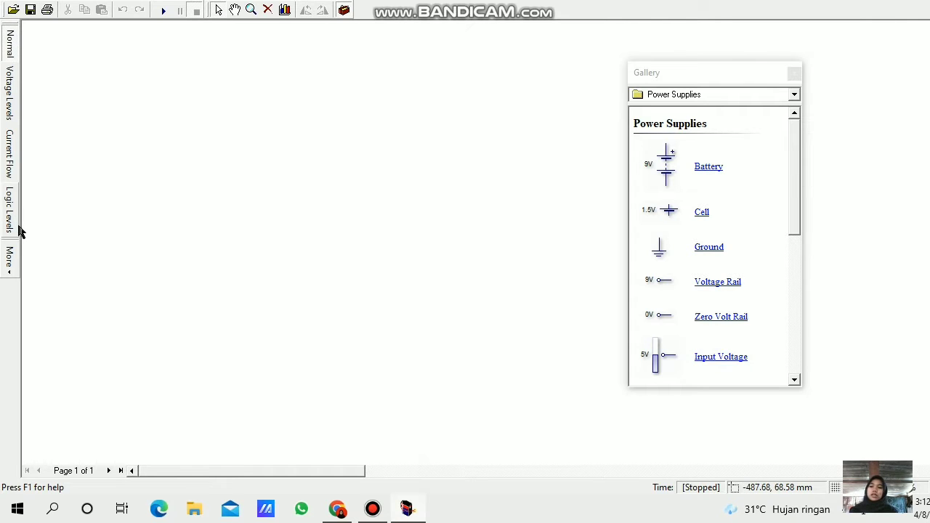
{"action": "left_click", "coordinate": [11, 226]}
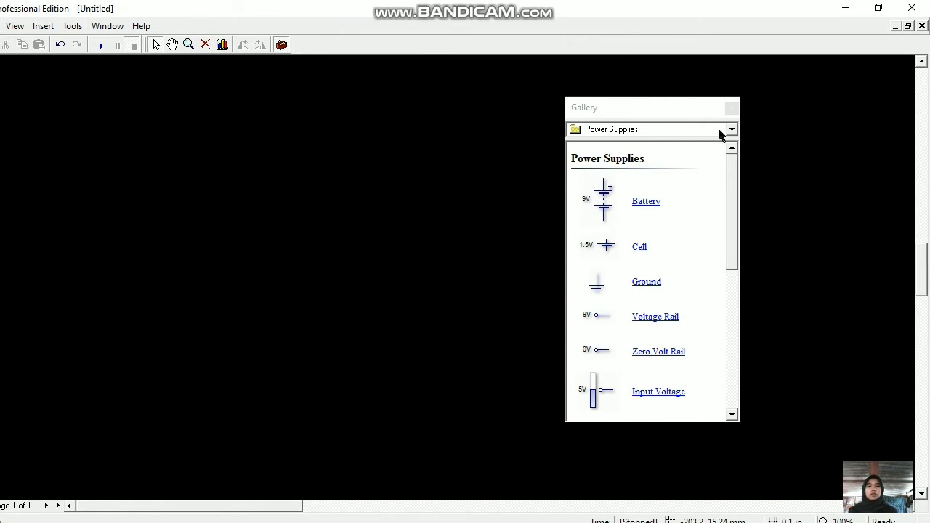
Place an AND gate from the Logic Gates components near the upper-left corner of the circuit sheet
{"action": "left_click", "coordinate": [717, 129]}
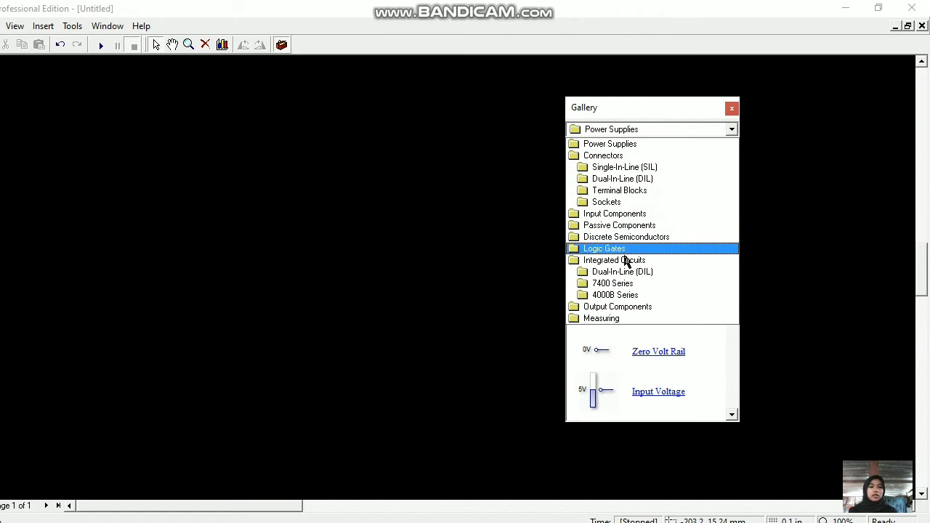
{"action": "left_click", "coordinate": [623, 250]}
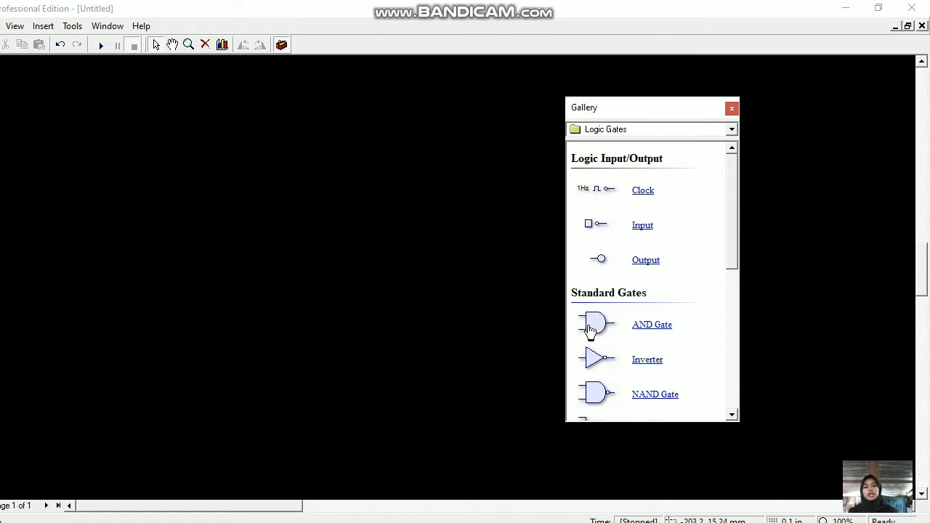
{"action": "left_click_drag", "start_coordinate": [590, 331], "coordinate": [134, 164]}
{"action": "left_click_drag", "start_coordinate": [195, 162], "coordinate": [157, 114]}
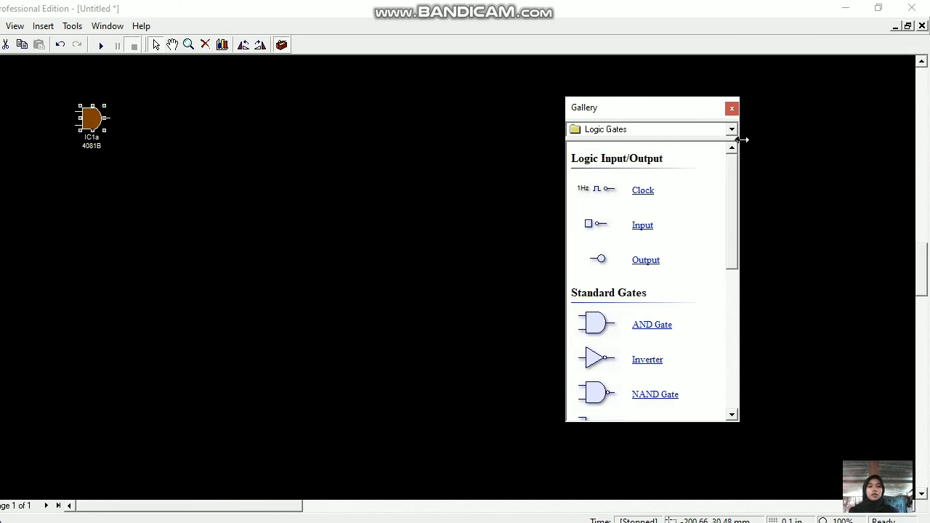
Place two SPST switches, one above the other, level with the two inputs of the AND gate
{"action": "left_click", "coordinate": [731, 130]}
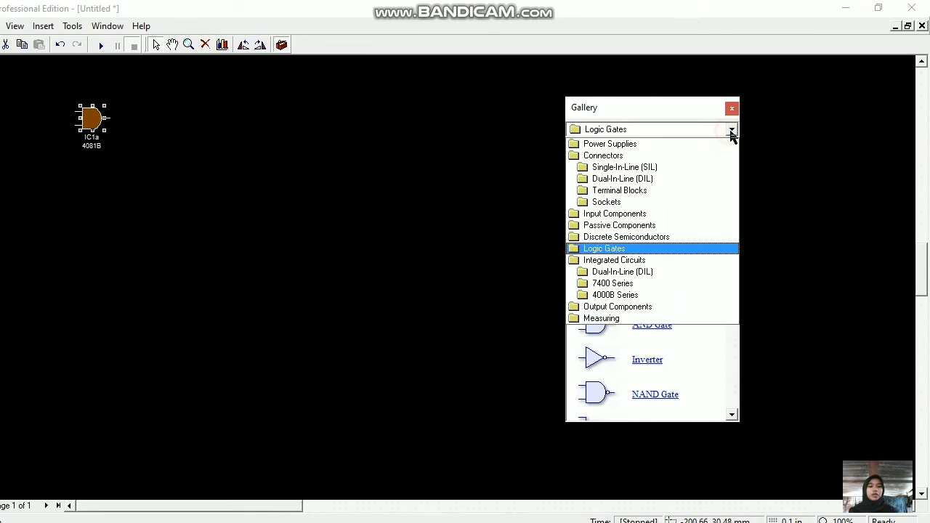
{"action": "left_click", "coordinate": [667, 215]}
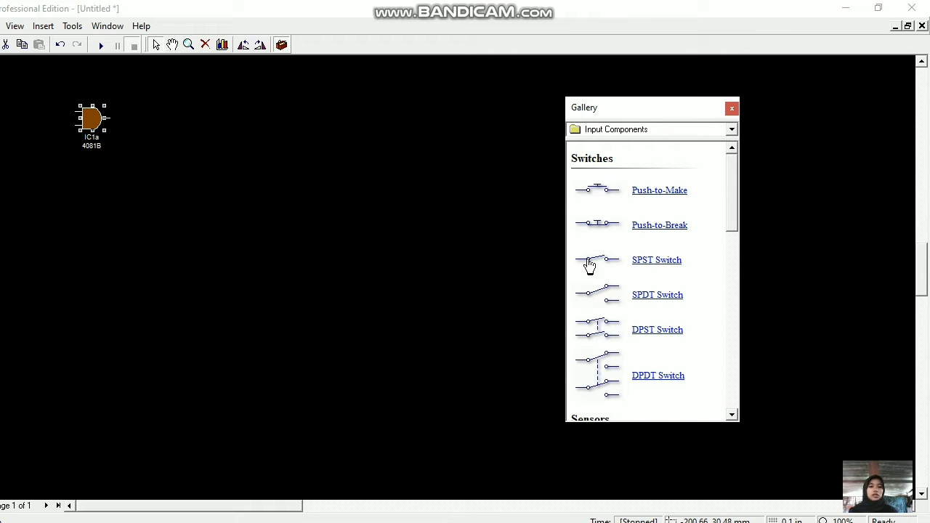
{"action": "left_click_drag", "start_coordinate": [589, 266], "coordinate": [60, 100]}
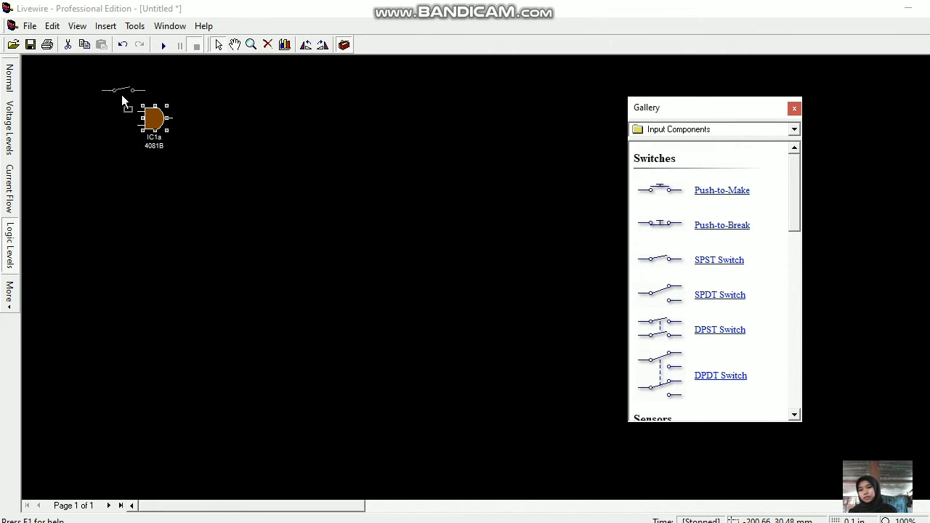
{"action": "left_click_drag", "start_coordinate": [122, 100], "coordinate": [94, 112]}
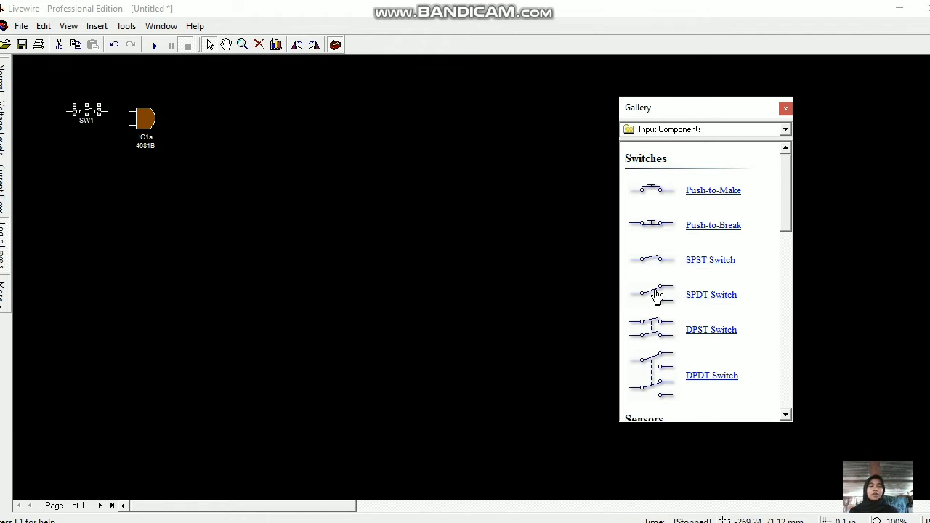
{"action": "left_click_drag", "start_coordinate": [650, 268], "coordinate": [96, 122]}
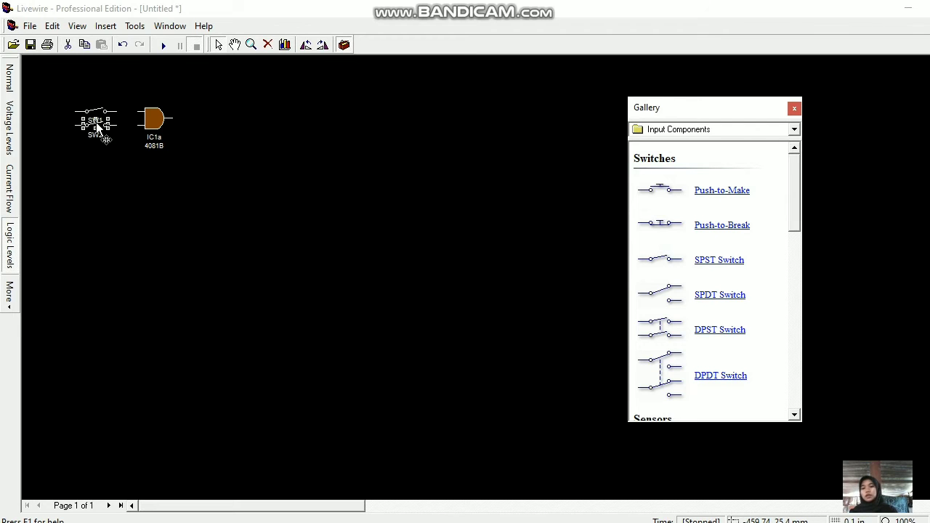
{"action": "left_click", "coordinate": [123, 219]}
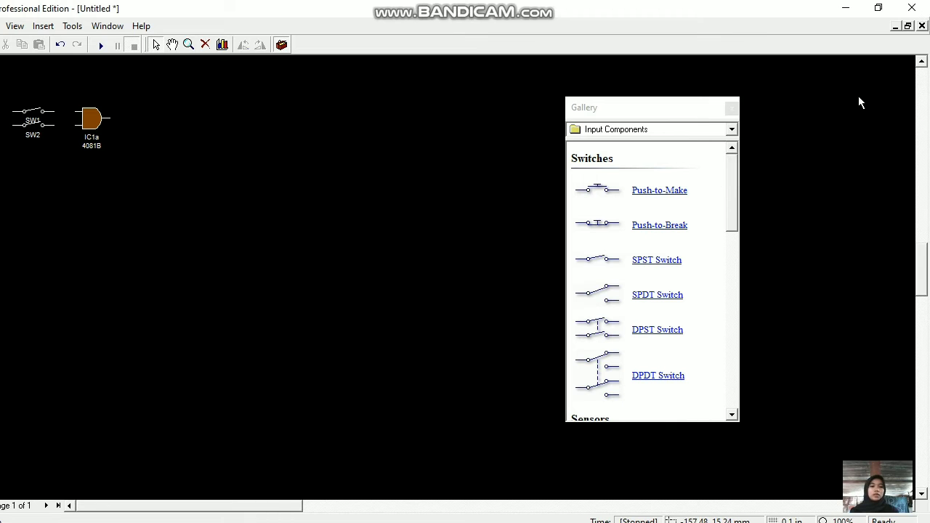
Place an LED from the output components on the AND gate's output side and rotate it to horizontal
{"action": "left_click", "coordinate": [730, 128]}
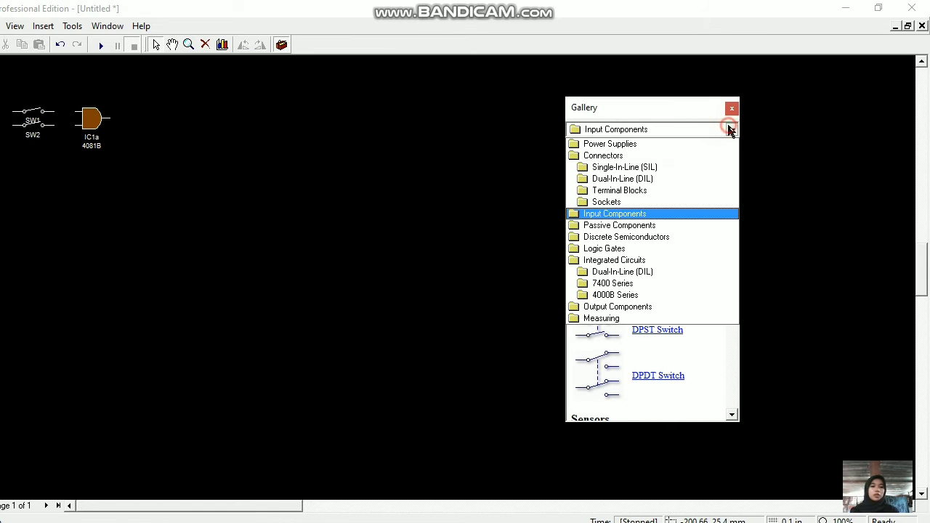
{"action": "left_click", "coordinate": [631, 308]}
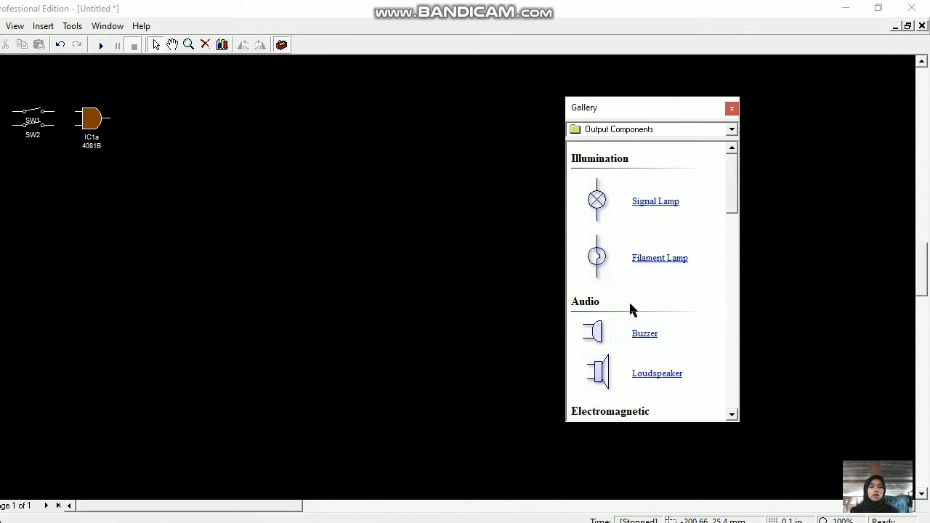
{"action": "left_click_drag", "start_coordinate": [730, 194], "coordinate": [731, 295]}
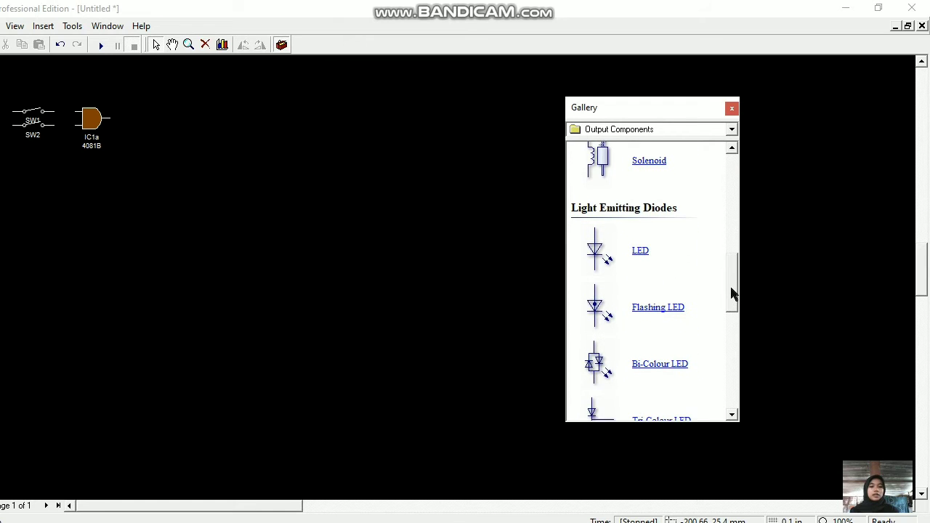
{"action": "left_click_drag", "start_coordinate": [590, 252], "coordinate": [234, 143]}
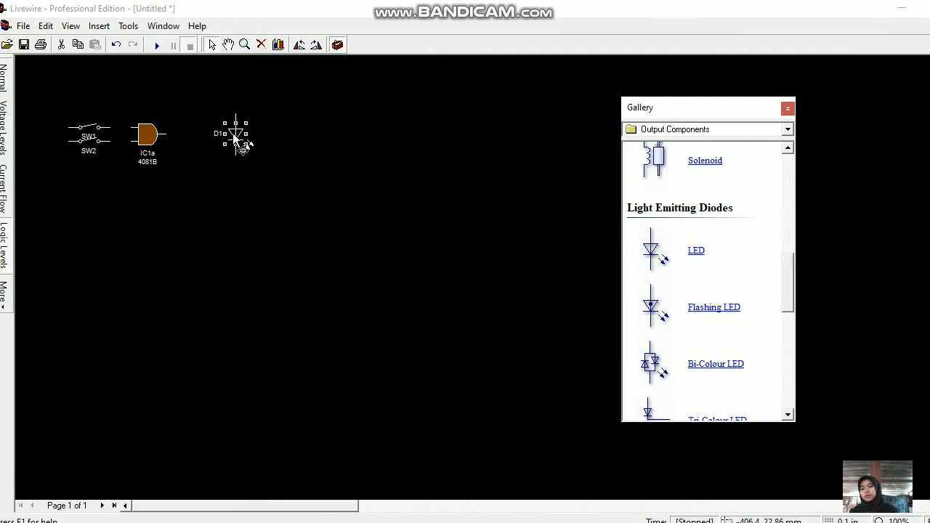
{"action": "left_click", "coordinate": [307, 46]}
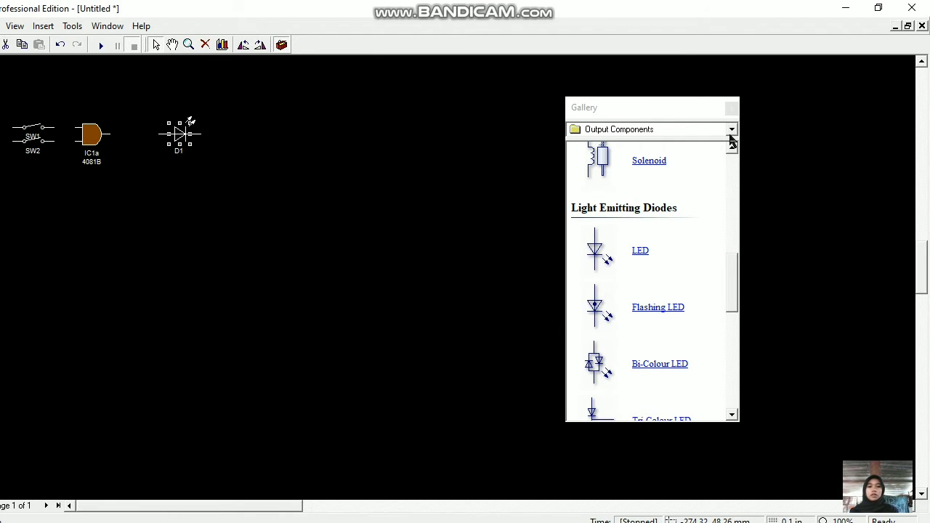
Place a 9V battery from the power supplies below the input ends of the switches
{"action": "left_click", "coordinate": [731, 135]}
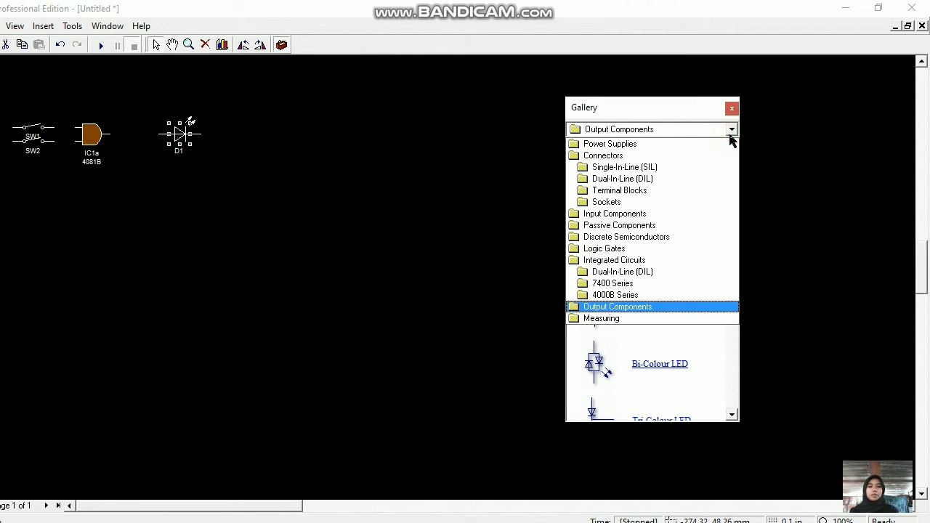
{"action": "left_click", "coordinate": [654, 145]}
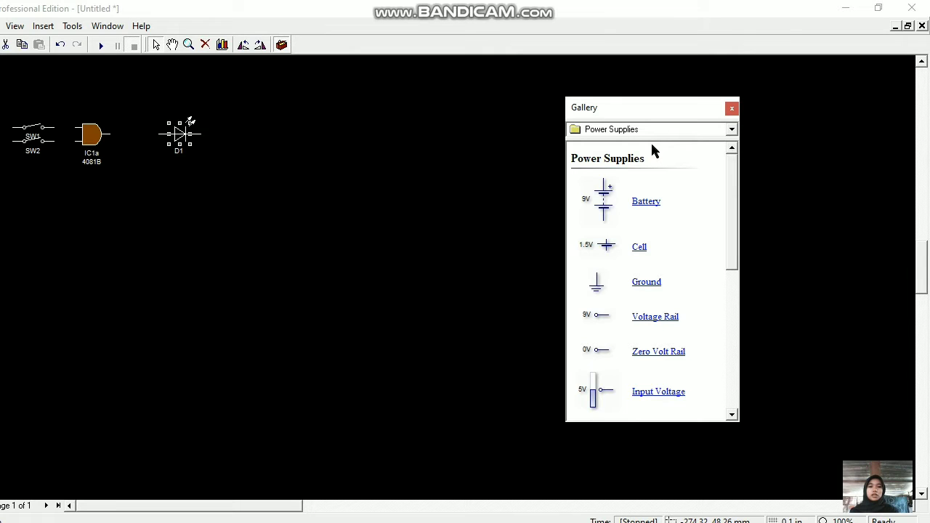
{"action": "left_click_drag", "start_coordinate": [607, 209], "coordinate": [13, 198]}
{"action": "left_click_drag", "start_coordinate": [74, 193], "coordinate": [76, 204]}
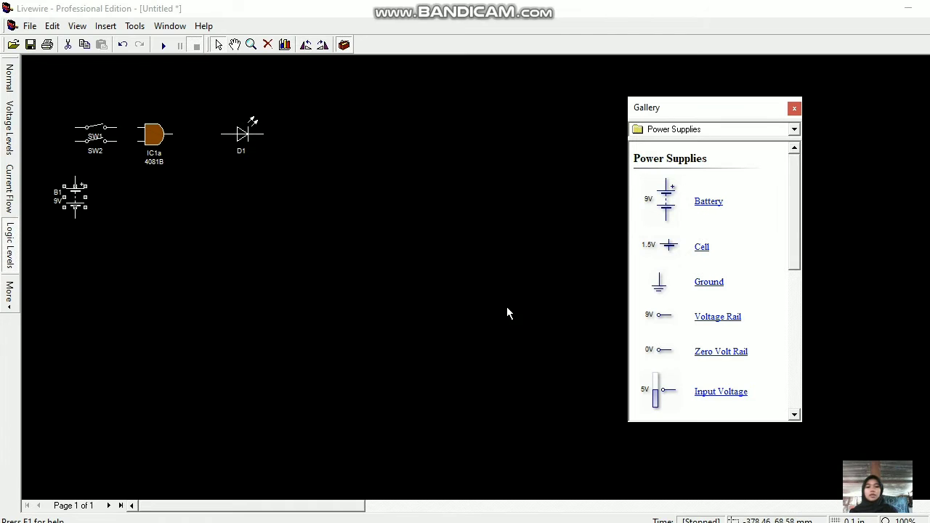
Place two ground symbols, one beneath the battery and one beneath the far end of the LED
{"action": "left_click_drag", "start_coordinate": [644, 289], "coordinate": [50, 280]}
{"action": "left_click_drag", "start_coordinate": [113, 280], "coordinate": [75, 271]}
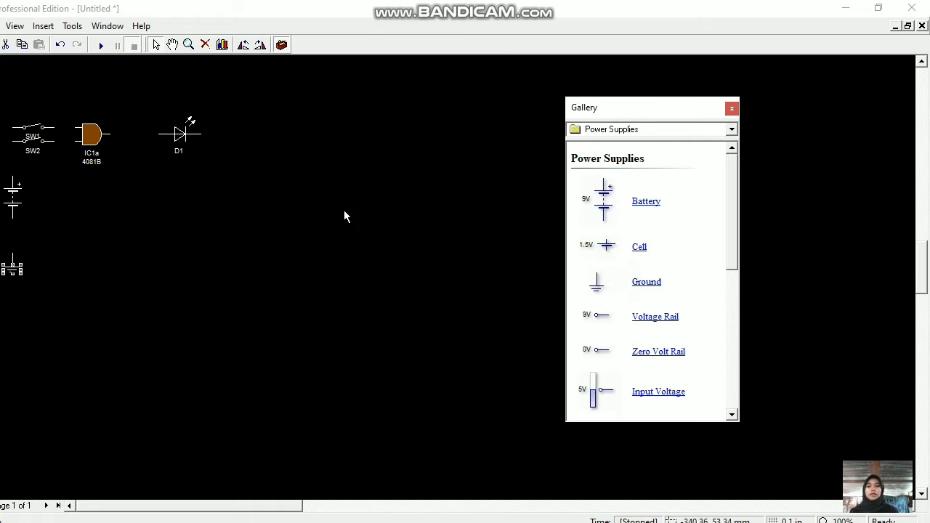
{"action": "left_click_drag", "start_coordinate": [598, 289], "coordinate": [233, 199]}
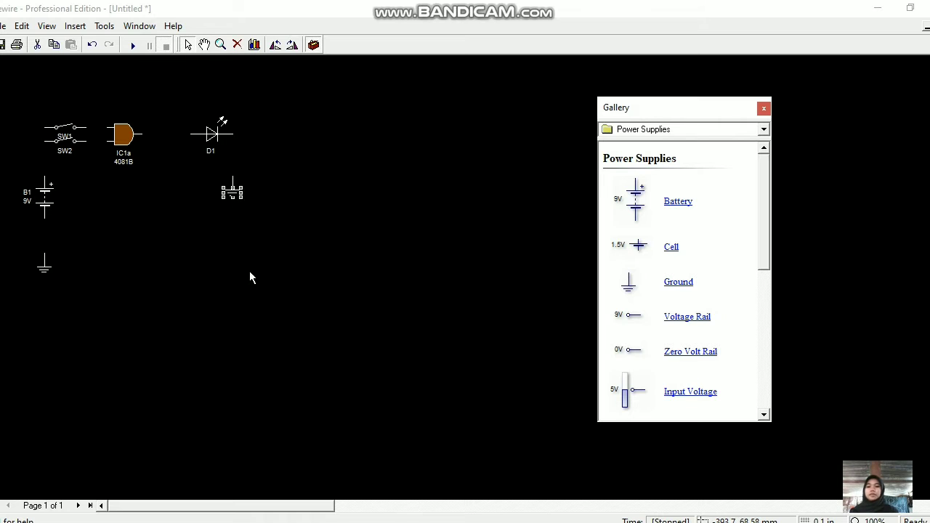
{"action": "left_click", "coordinate": [249, 275]}
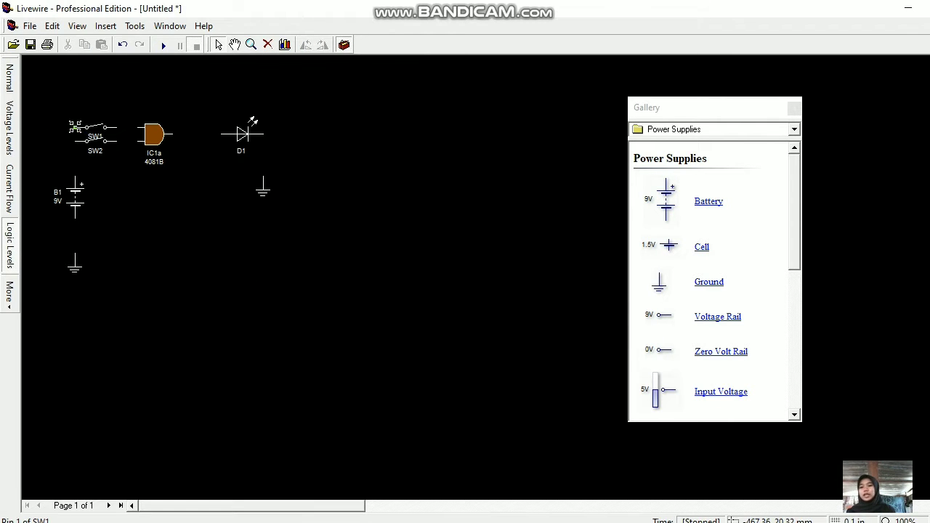
Wire the battery between the two switches' input ends and its ground, and connect the switch outputs to the AND gate inputs
{"action": "left_click_drag", "start_coordinate": [75, 128], "coordinate": [74, 183]}
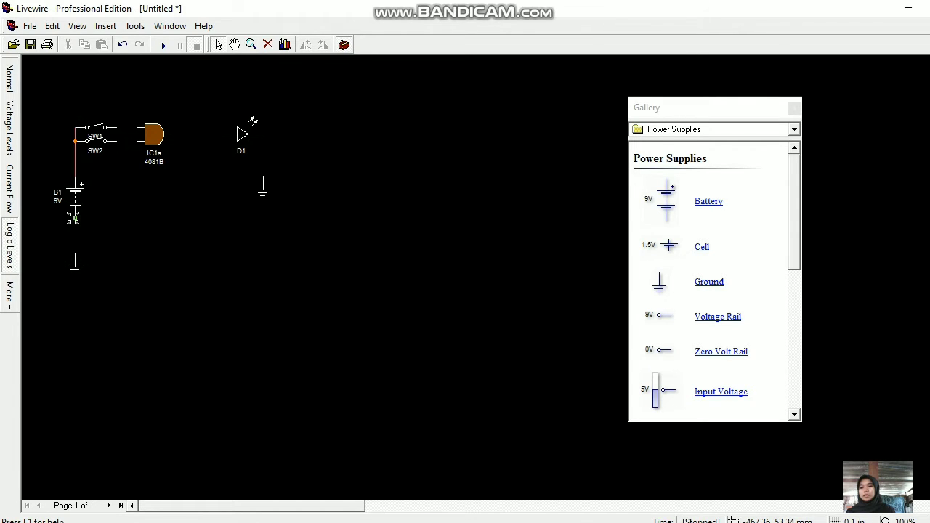
{"action": "left_click_drag", "start_coordinate": [73, 219], "coordinate": [75, 253]}
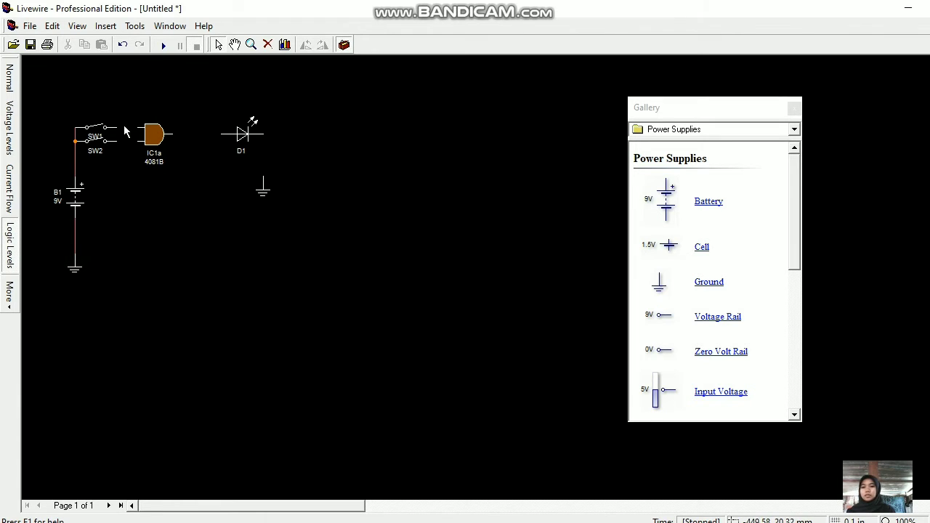
{"action": "left_click_drag", "start_coordinate": [115, 127], "coordinate": [145, 129]}
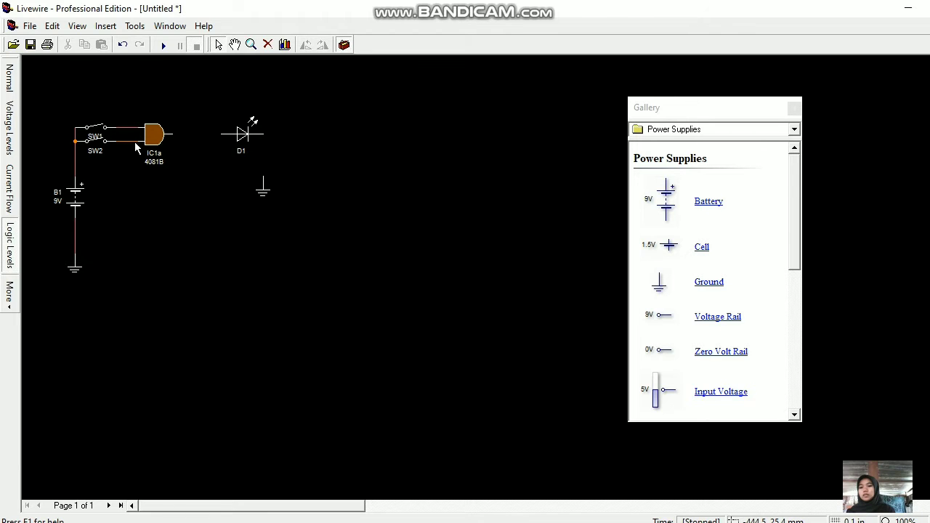
Wire the AND gate's output to the LED and the LED's far end to the ground symbol beneath it
{"action": "left_click_drag", "start_coordinate": [173, 134], "coordinate": [222, 135]}
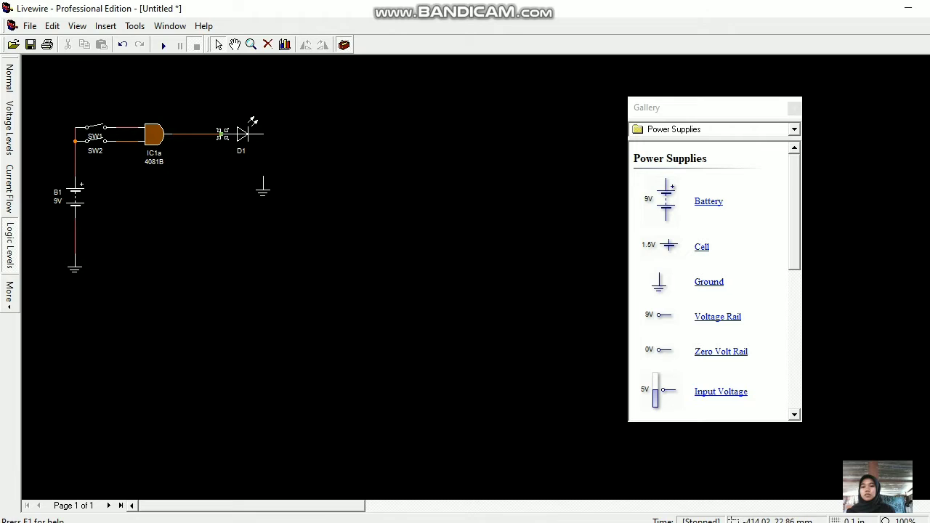
{"action": "left_click_drag", "start_coordinate": [263, 133], "coordinate": [264, 182]}
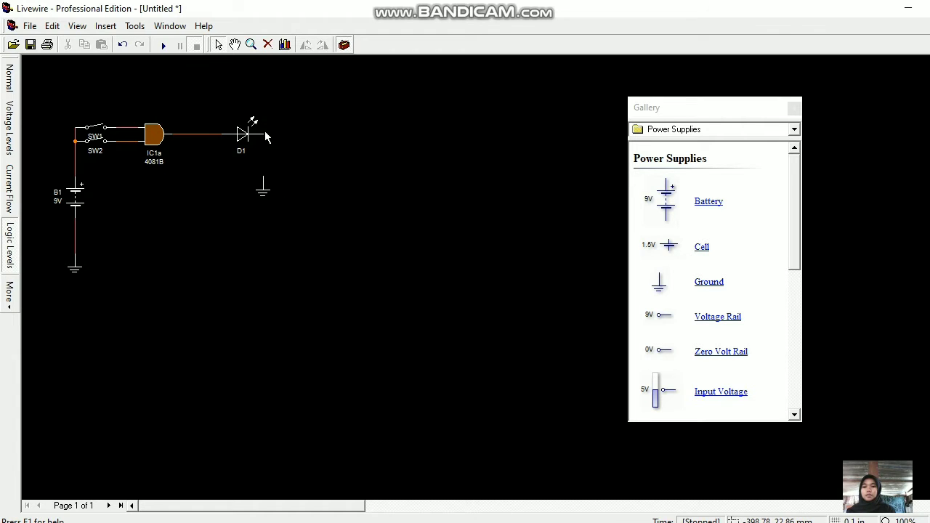
{"action": "left_click_drag", "start_coordinate": [263, 134], "coordinate": [262, 177]}
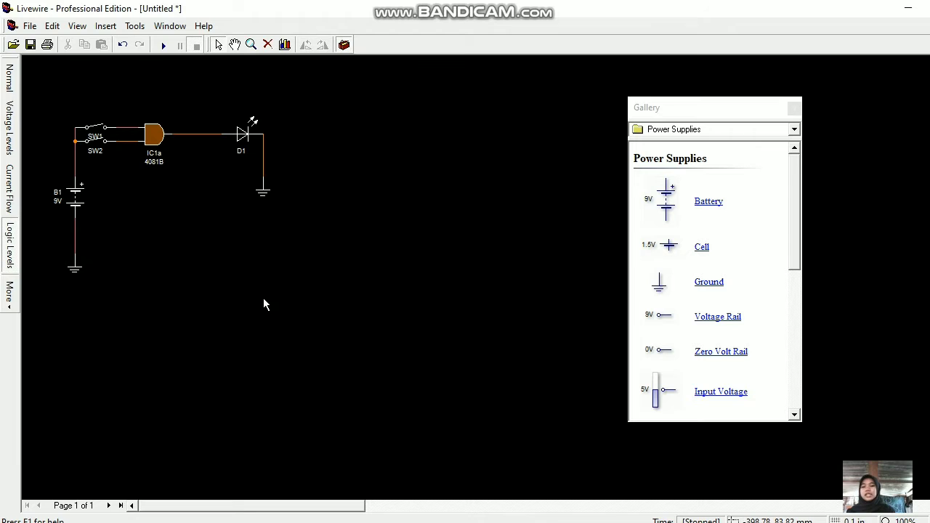
Run the simulation and toggle the two switches to test the AND gate's effect on the LED
{"action": "left_click", "coordinate": [163, 46]}
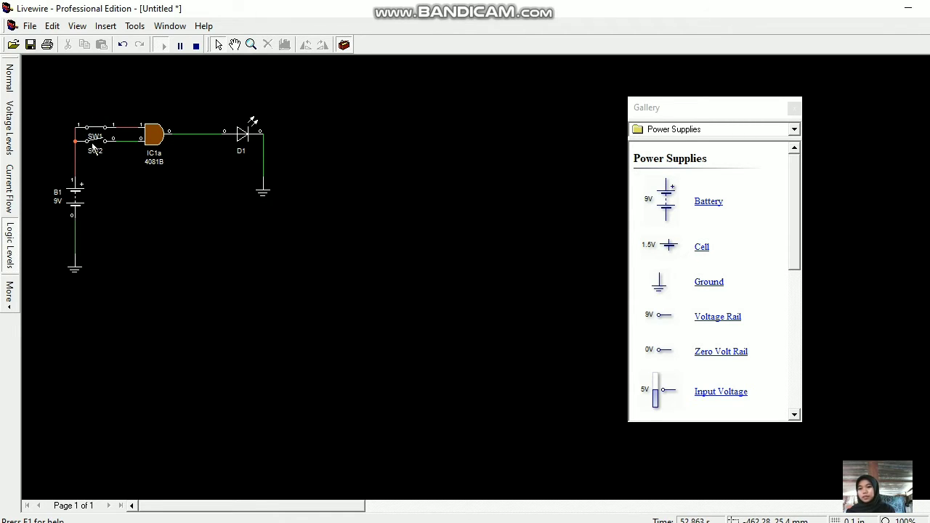
{"action": "left_click", "coordinate": [96, 145]}
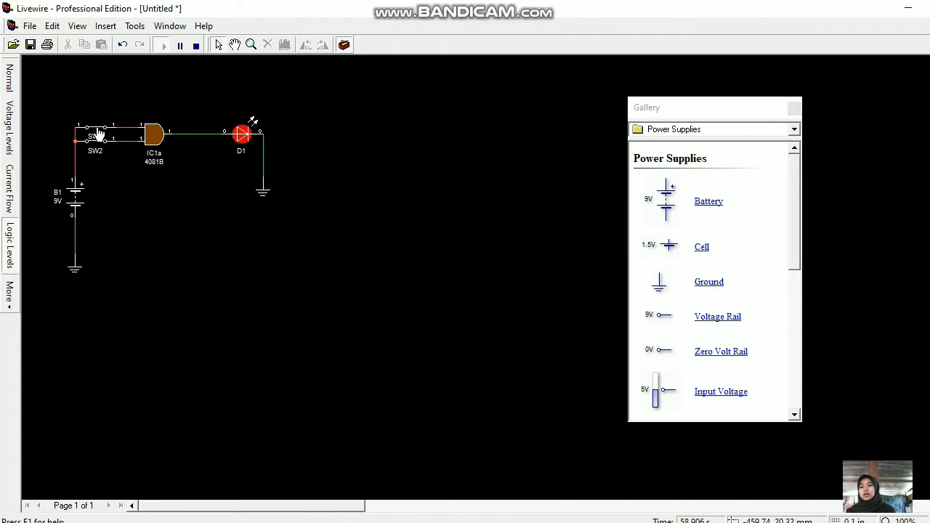
{"action": "left_click", "coordinate": [99, 134]}
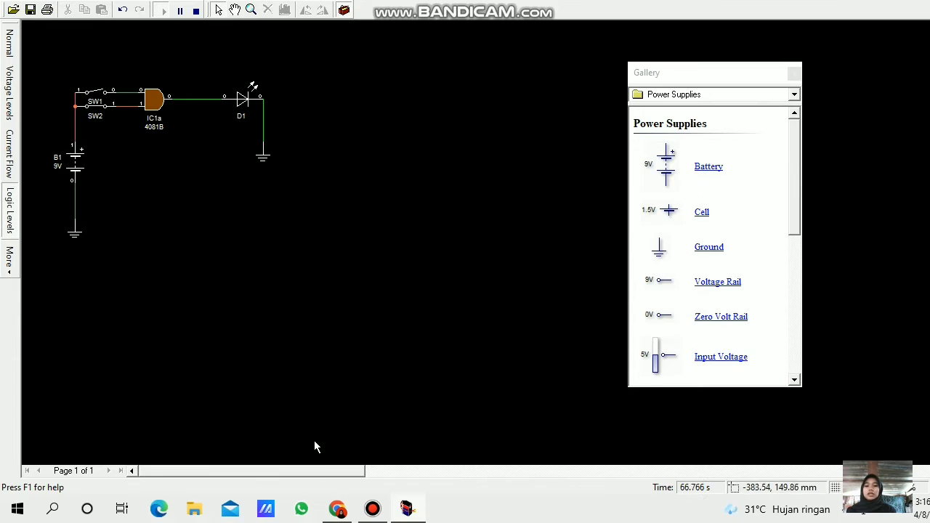
Switch to Chrome and check the assignment's gate list and the OR gate explanation in the logic gate article
{"action": "mouse_move", "coordinate": [336, 510]}
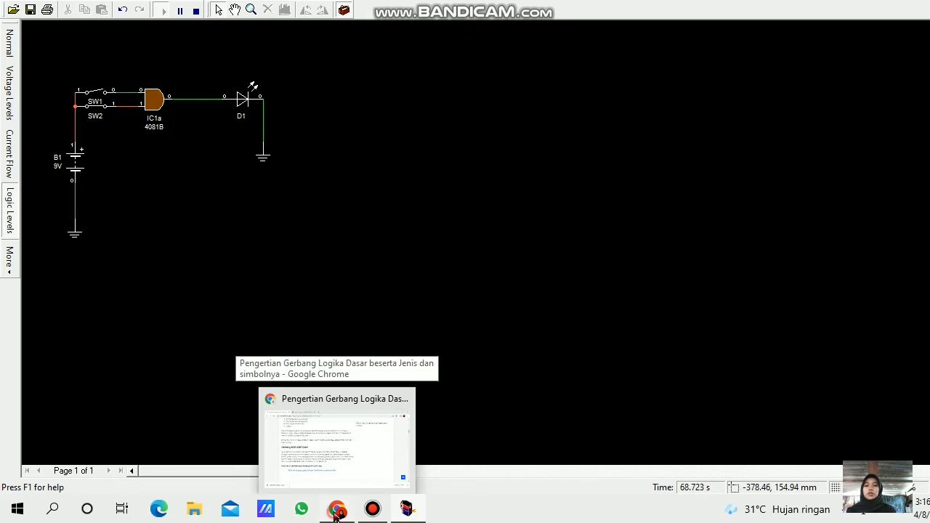
{"action": "left_click", "coordinate": [331, 436]}
{"action": "left_click", "coordinate": [296, 13]}
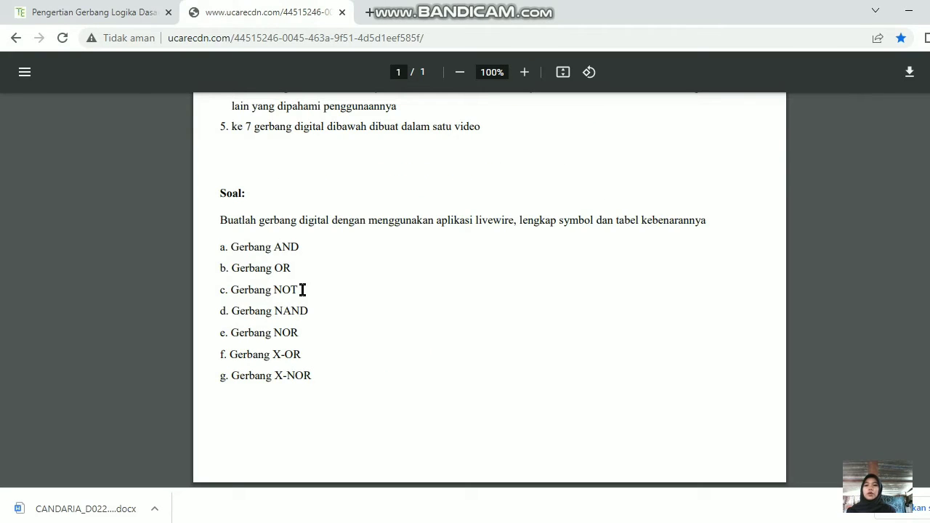
{"action": "left_click", "coordinate": [82, 14]}
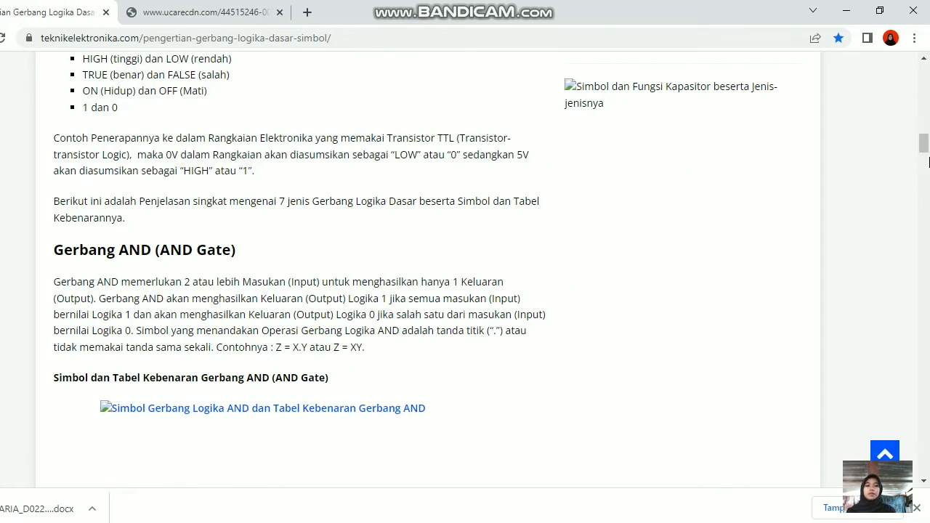
{"action": "left_click_drag", "start_coordinate": [926, 149], "coordinate": [924, 172]}
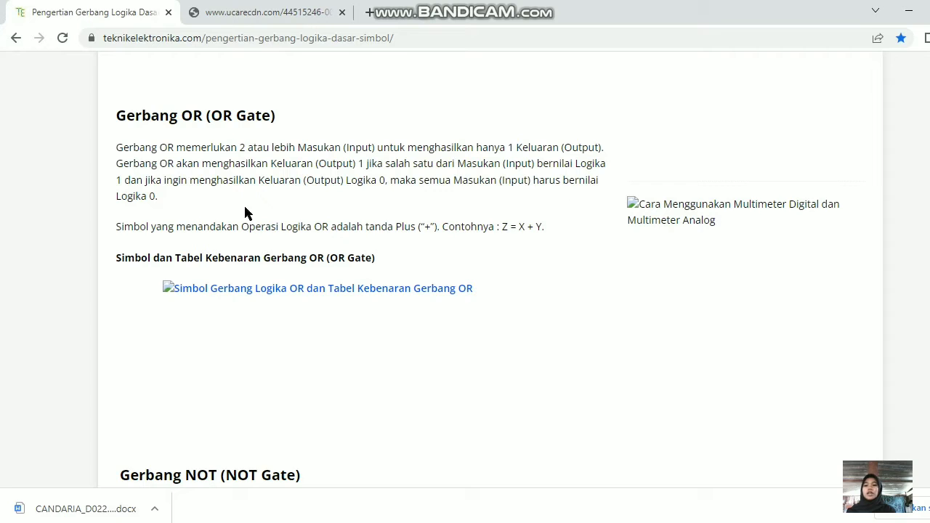
Switch back to Livewire and place an OR gate from the logic gates beyond the finished AND circuit
{"action": "left_click", "coordinate": [405, 508]}
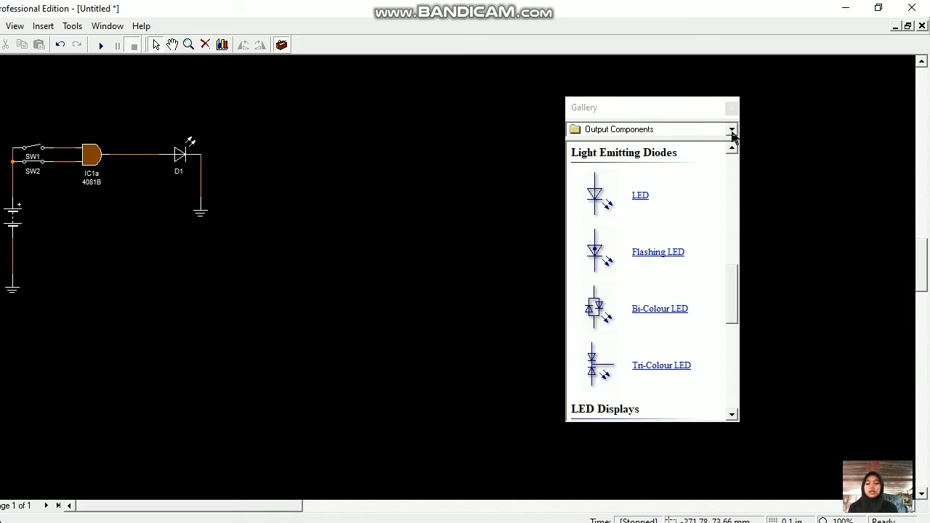
{"action": "left_click", "coordinate": [732, 131]}
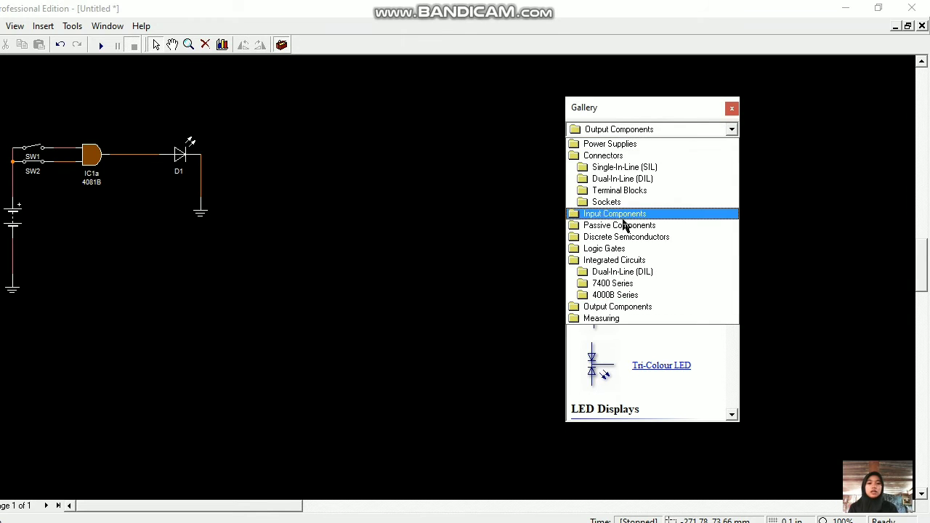
{"action": "left_click", "coordinate": [619, 248]}
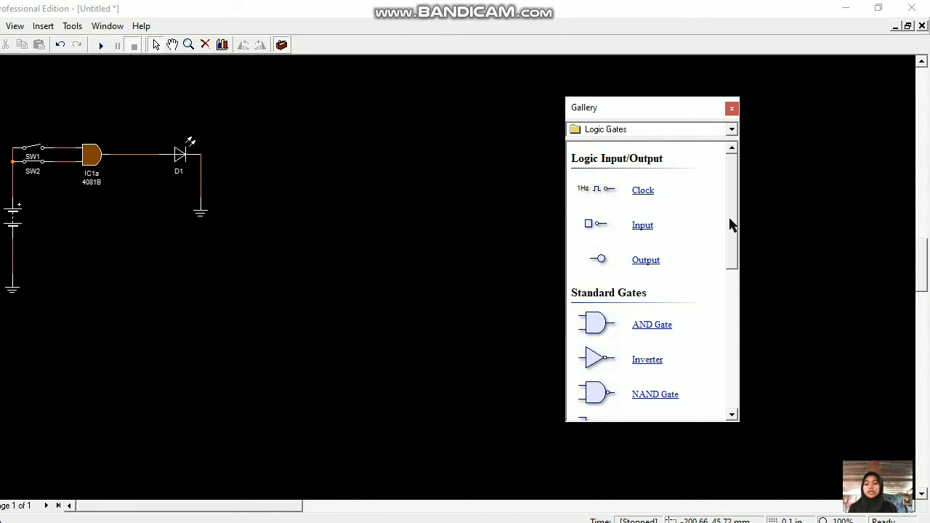
{"action": "left_click_drag", "start_coordinate": [729, 220], "coordinate": [740, 327]}
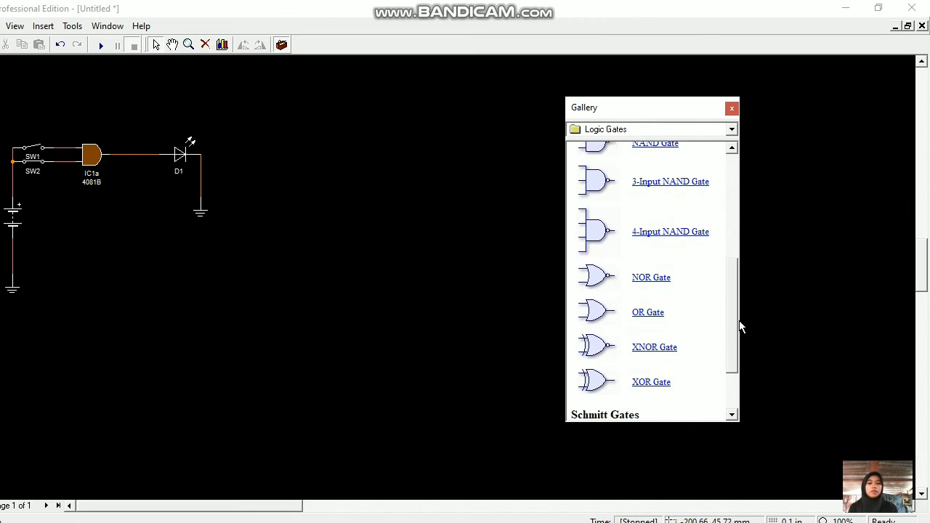
{"action": "left_click_drag", "start_coordinate": [596, 314], "coordinate": [371, 167]}
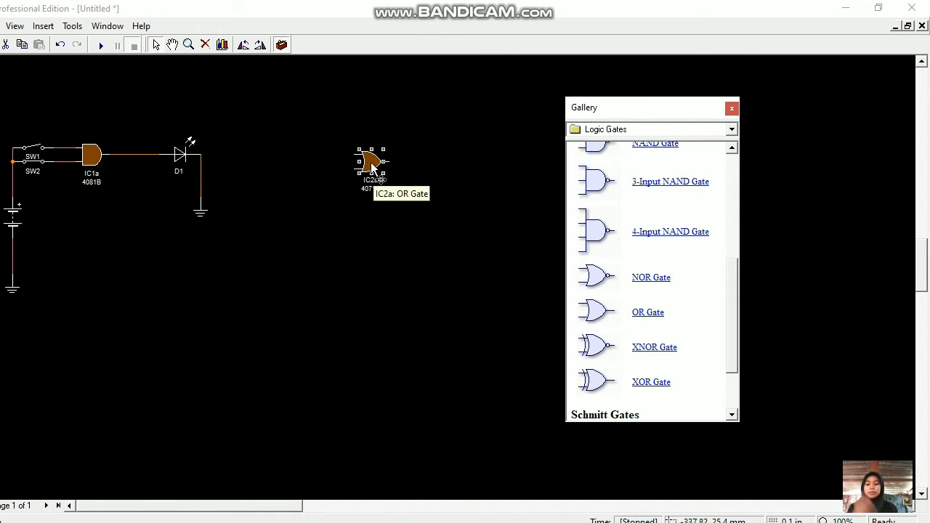
Place a 9V battery on the OR gate's input side, with one ground beneath it and another on the output side
{"action": "left_click", "coordinate": [731, 130]}
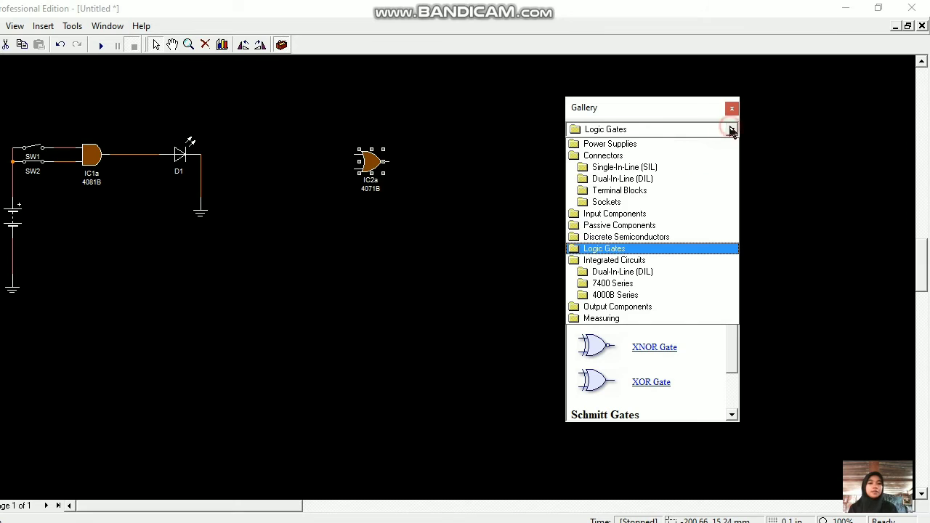
{"action": "left_click", "coordinate": [659, 146]}
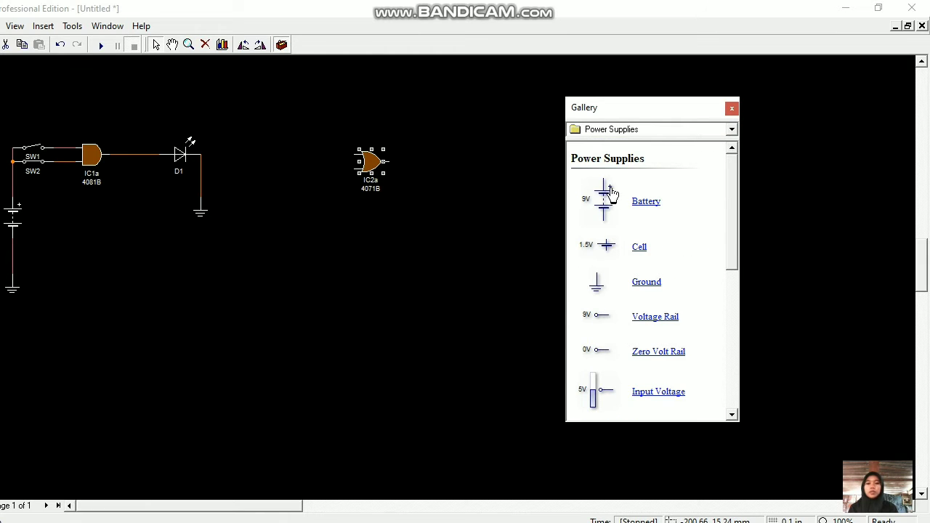
{"action": "left_click_drag", "start_coordinate": [607, 197], "coordinate": [285, 220]}
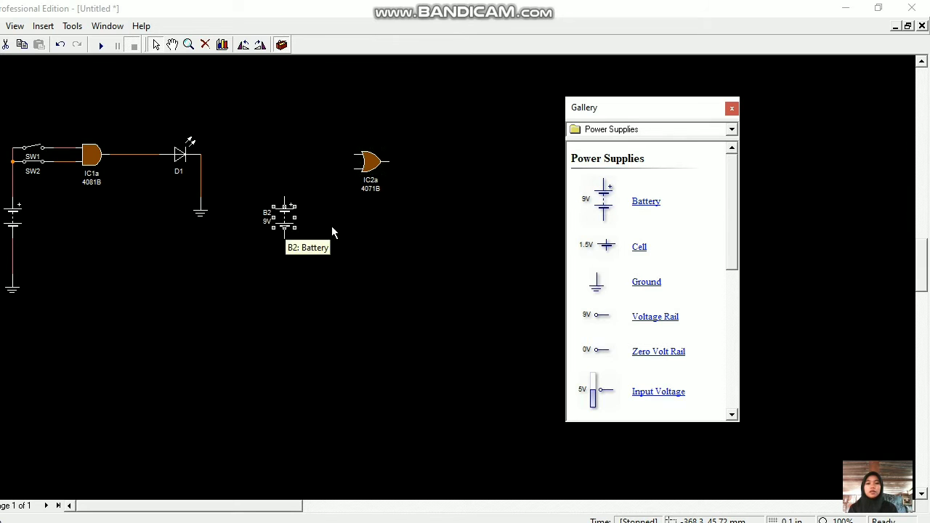
{"action": "mouse_move", "coordinate": [735, 242]}
{"action": "left_mouse_down"}
{"action": "mouse_move", "coordinate": [747, 318]}
{"action": "mouse_move", "coordinate": [731, 239]}
{"action": "mouse_move", "coordinate": [732, 349]}
{"action": "mouse_move", "coordinate": [727, 251]}
{"action": "left_mouse_up"}
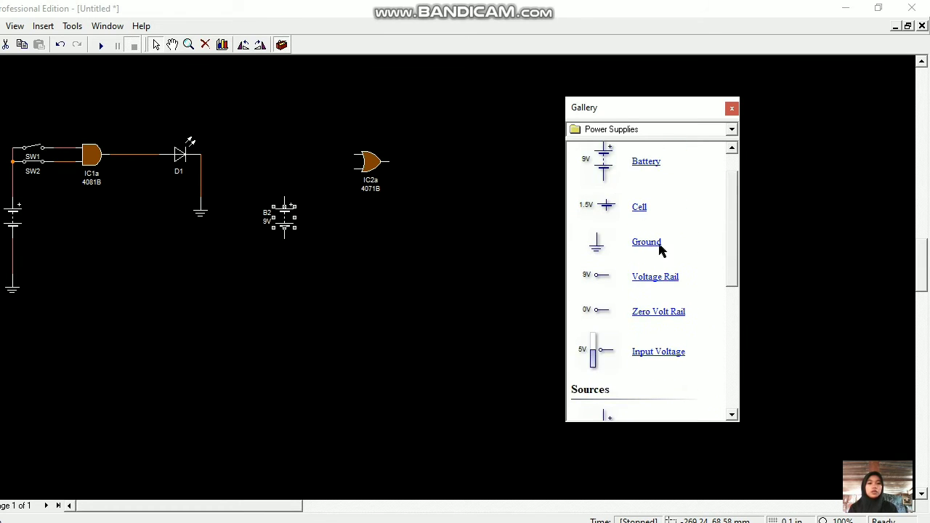
{"action": "left_click_drag", "start_coordinate": [597, 242], "coordinate": [289, 303]}
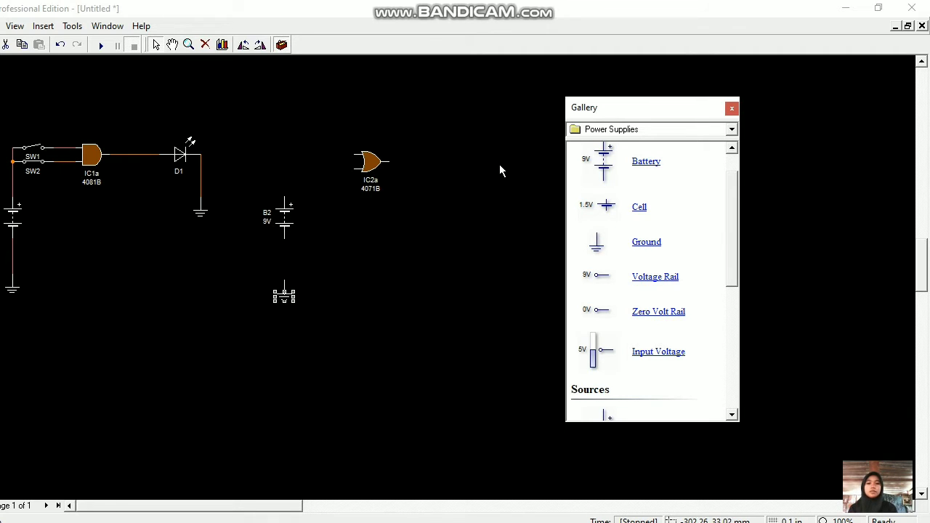
{"action": "left_click_drag", "start_coordinate": [608, 251], "coordinate": [508, 236]}
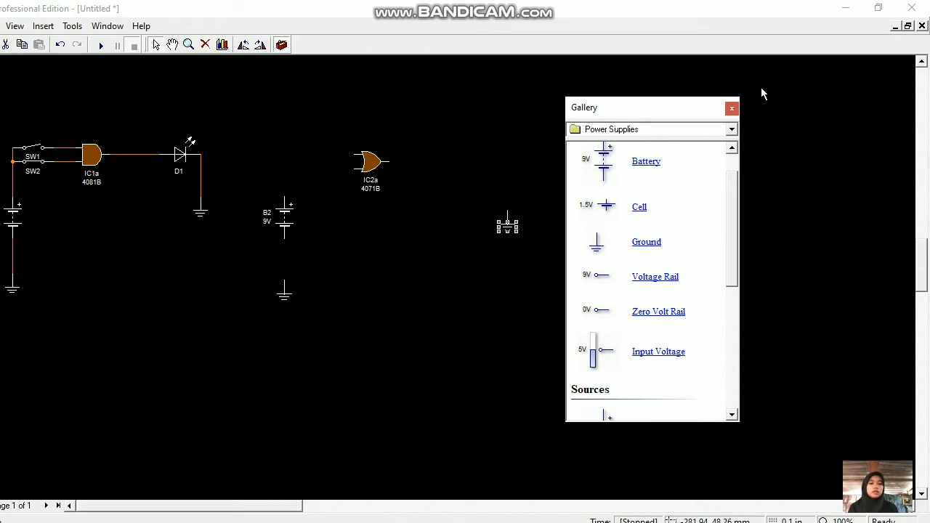
Place two SPST switches, one above the other, level with the two inputs of the OR gate
{"action": "left_click", "coordinate": [731, 131]}
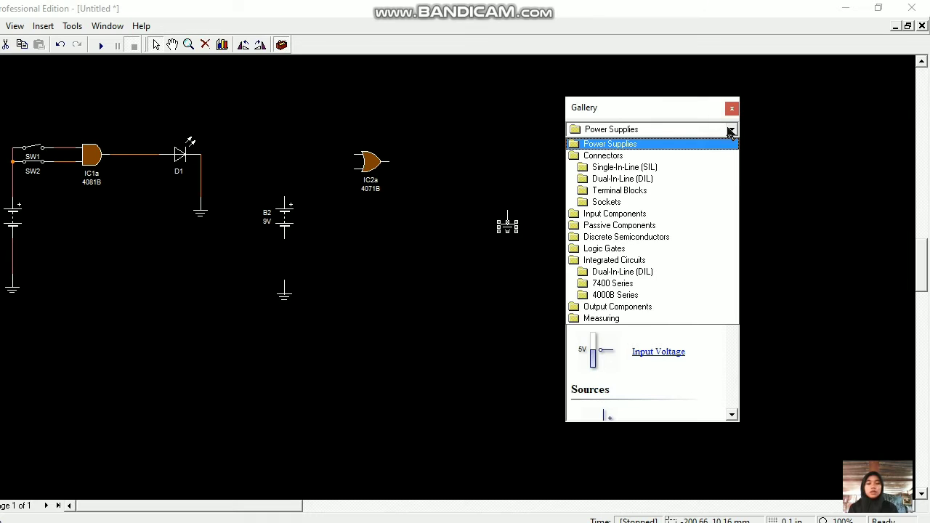
{"action": "left_click", "coordinate": [636, 215]}
{"action": "mouse_move", "coordinate": [591, 263]}
{"action": "left_mouse_down"}
{"action": "mouse_move", "coordinate": [441, 191]}
{"action": "mouse_move", "coordinate": [292, 138]}
{"action": "mouse_move", "coordinate": [314, 160]}
{"action": "left_mouse_up"}
{"action": "mouse_move", "coordinate": [591, 260]}
{"action": "left_mouse_down"}
{"action": "mouse_move", "coordinate": [312, 207]}
{"action": "mouse_move", "coordinate": [314, 173]}
{"action": "left_mouse_up"}
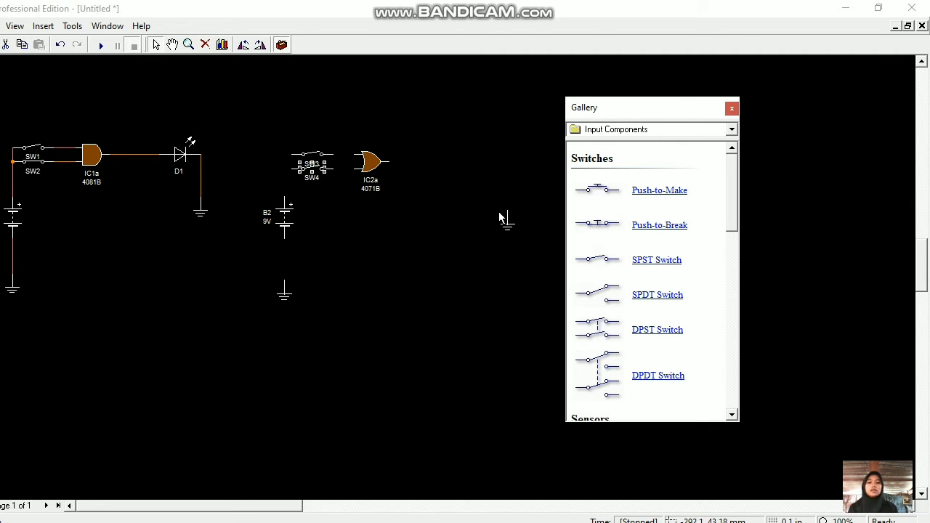
Place a Flashing LED from the output components on the OR gate's output side and rotate it to horizontal
{"action": "left_click", "coordinate": [732, 131]}
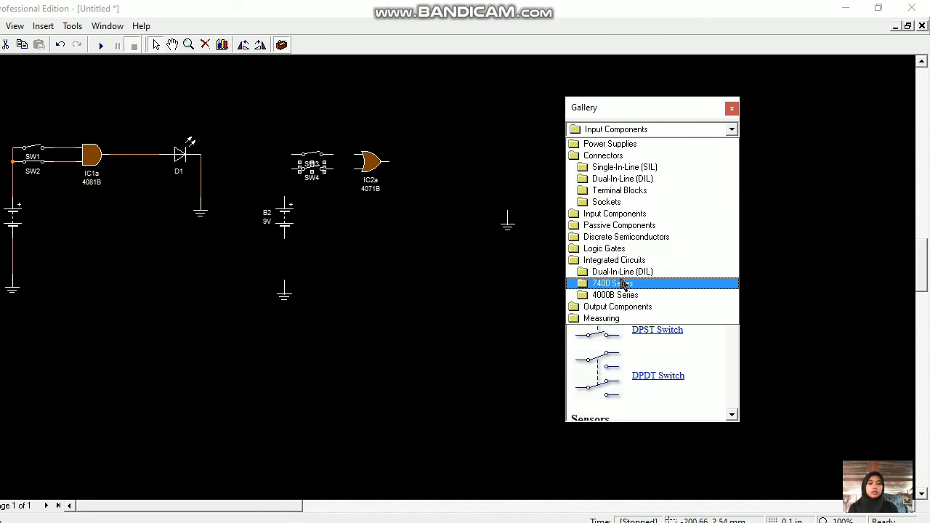
{"action": "left_click", "coordinate": [623, 308]}
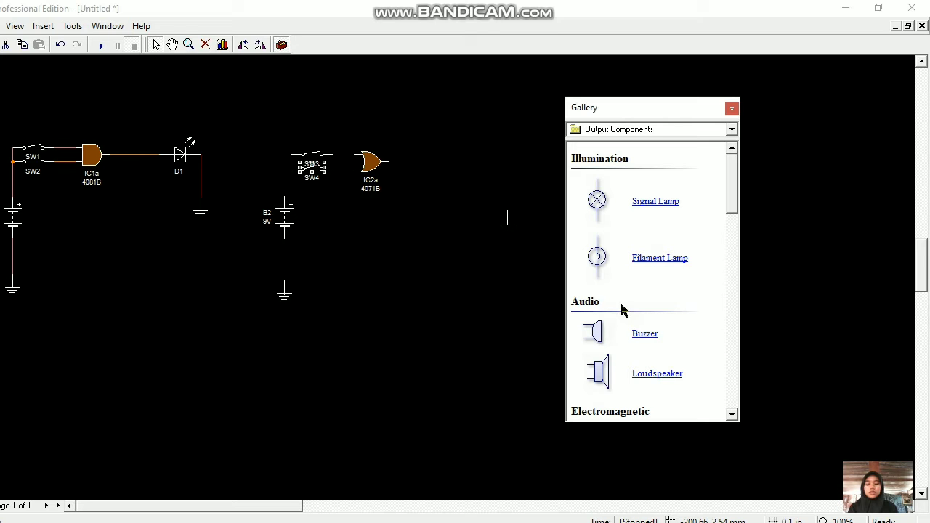
{"action": "left_click_drag", "start_coordinate": [732, 198], "coordinate": [735, 314]}
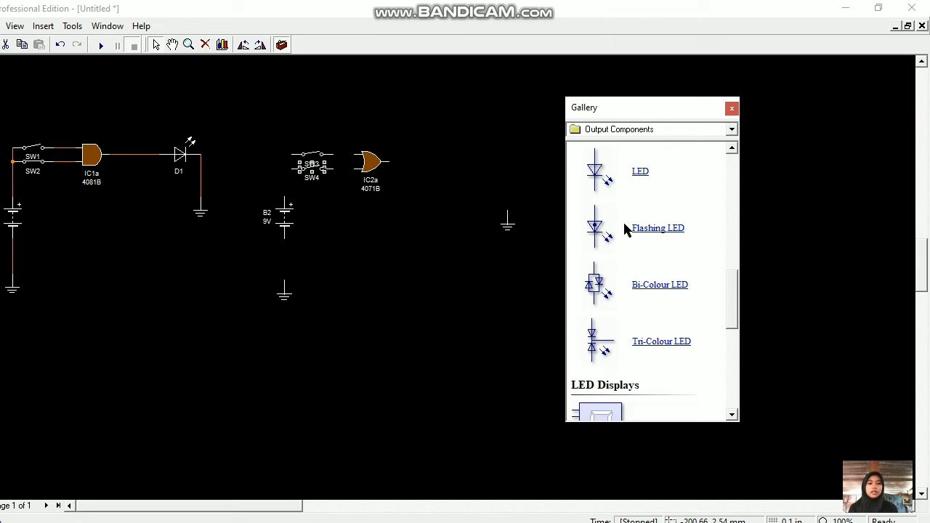
{"action": "left_click_drag", "start_coordinate": [593, 234], "coordinate": [452, 169]}
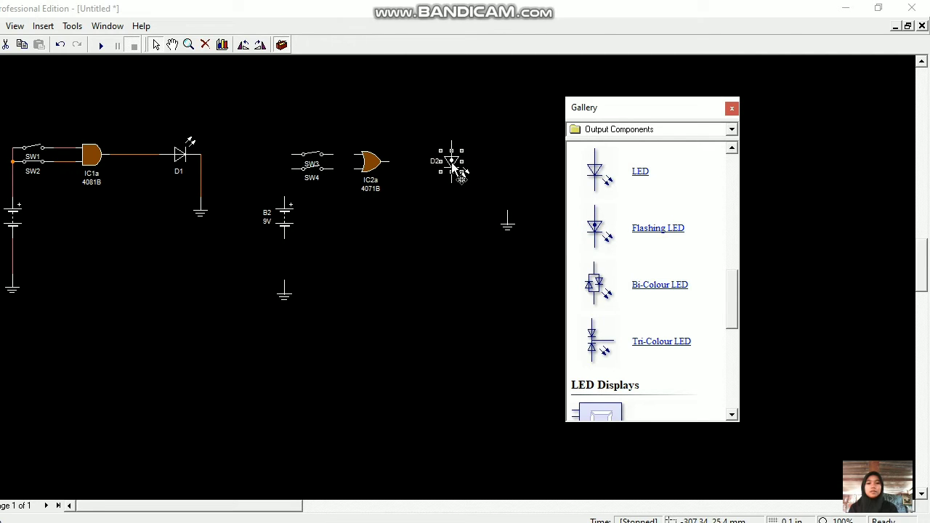
{"action": "left_click", "coordinate": [245, 47]}
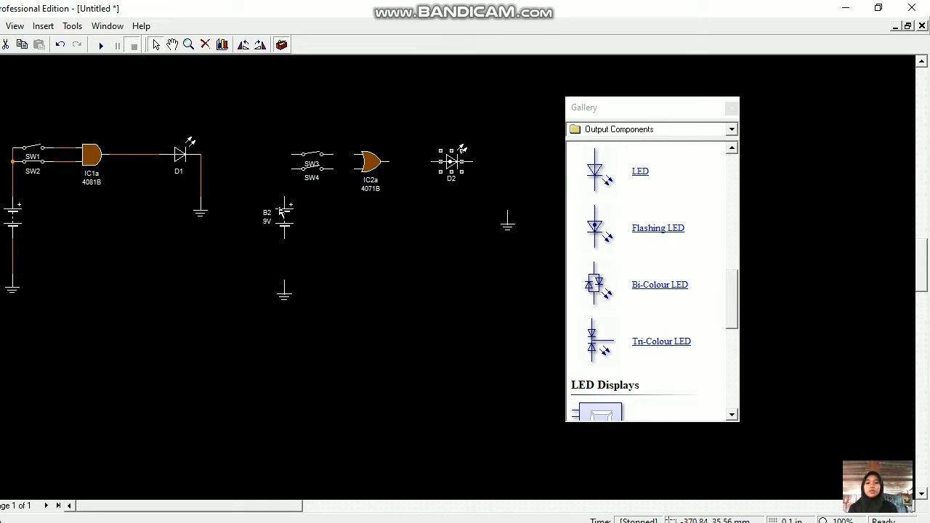
Line up the OR circuit's battery and ground under the switches' input ends, and wire the battery to both switches and the ground
{"action": "left_click_drag", "start_coordinate": [285, 218], "coordinate": [293, 232]}
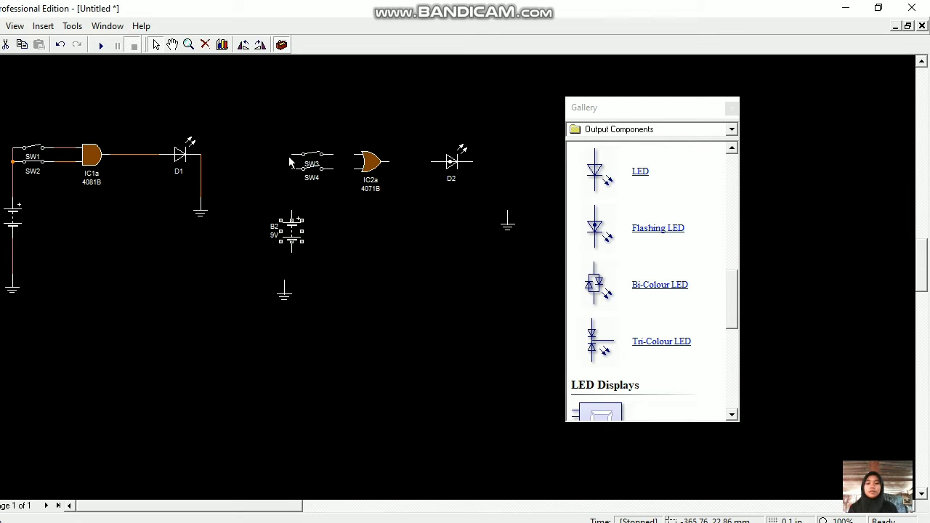
{"action": "left_click_drag", "start_coordinate": [290, 154], "coordinate": [293, 212]}
{"action": "mouse_move", "coordinate": [285, 291]}
{"action": "left_mouse_down"}
{"action": "mouse_move", "coordinate": [308, 303]}
{"action": "mouse_move", "coordinate": [292, 294]}
{"action": "left_mouse_up"}
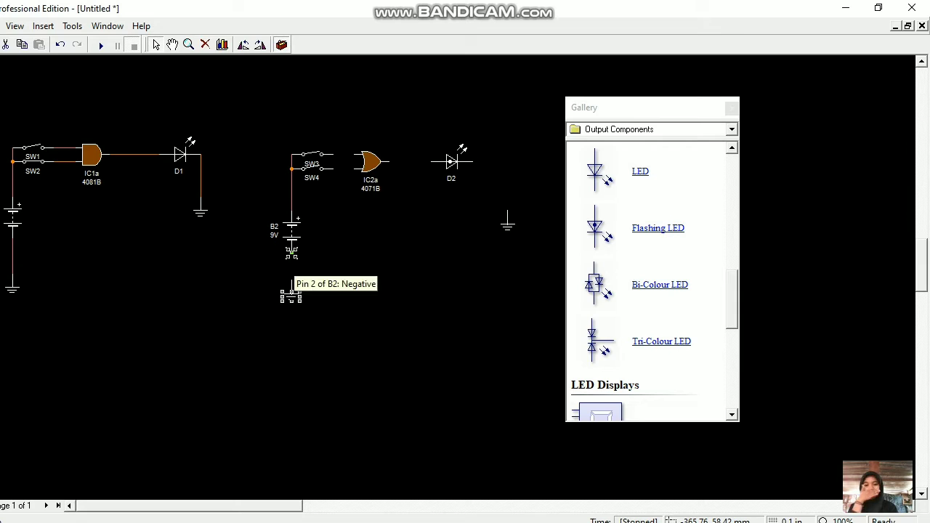
{"action": "left_click", "coordinate": [289, 256]}
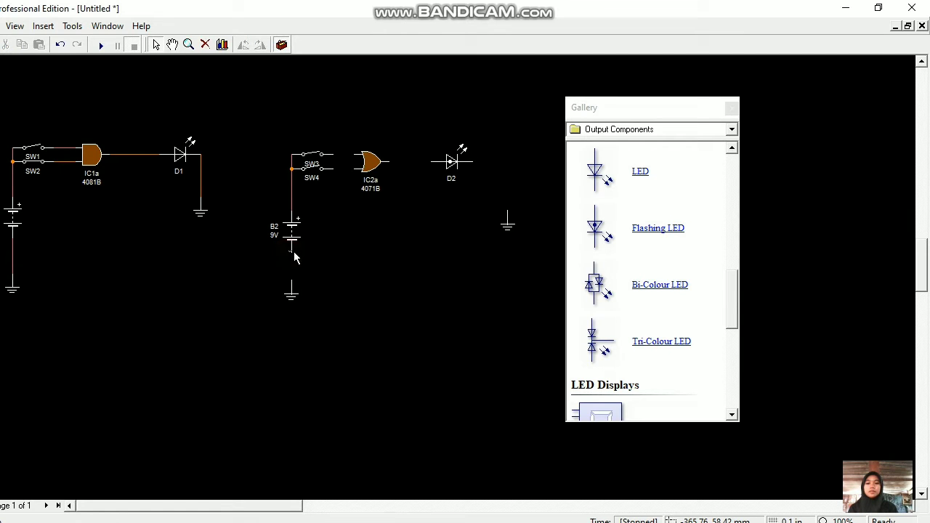
{"action": "left_click", "coordinate": [290, 254]}
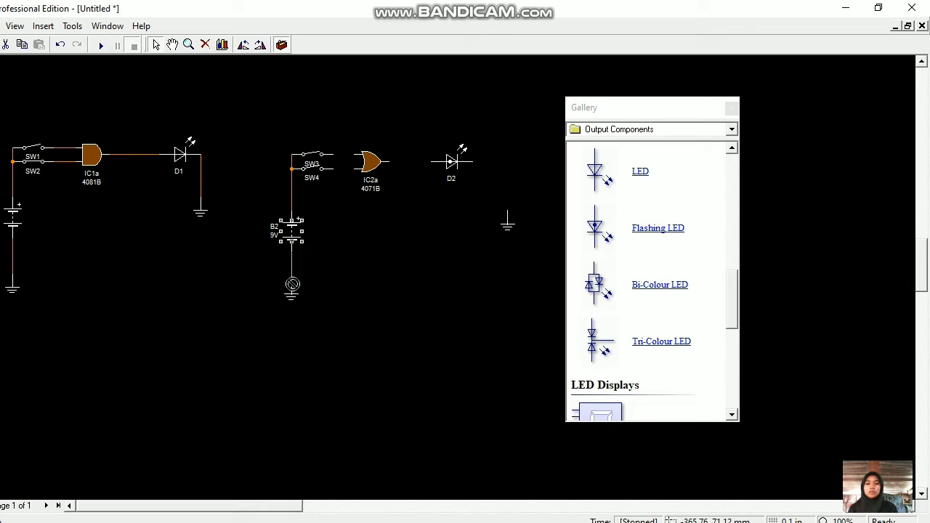
{"action": "left_click_drag", "start_coordinate": [291, 254], "coordinate": [293, 280]}
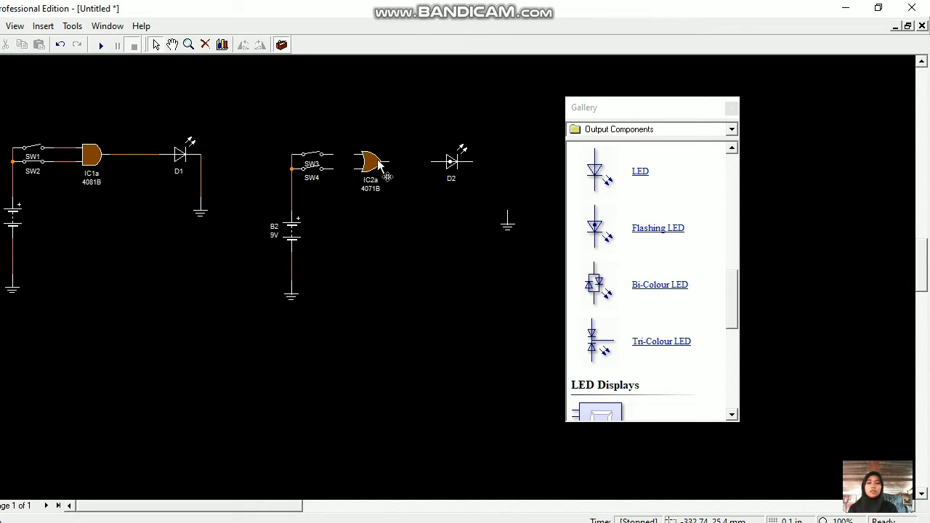
Wire both switches to the OR gate inputs and the gate output through the Flashing LED to a ground moved beneath its far end
{"action": "left_click", "coordinate": [331, 156]}
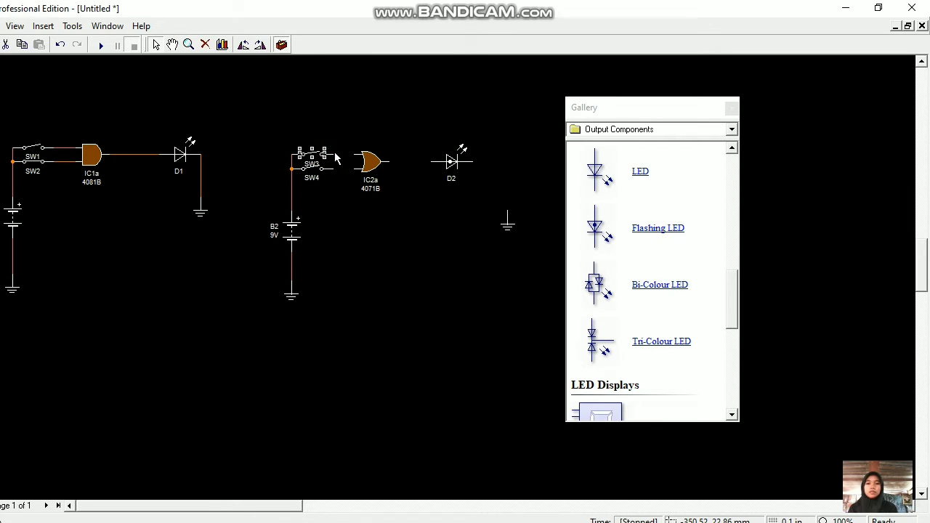
{"action": "left_click_drag", "start_coordinate": [332, 155], "coordinate": [354, 156]}
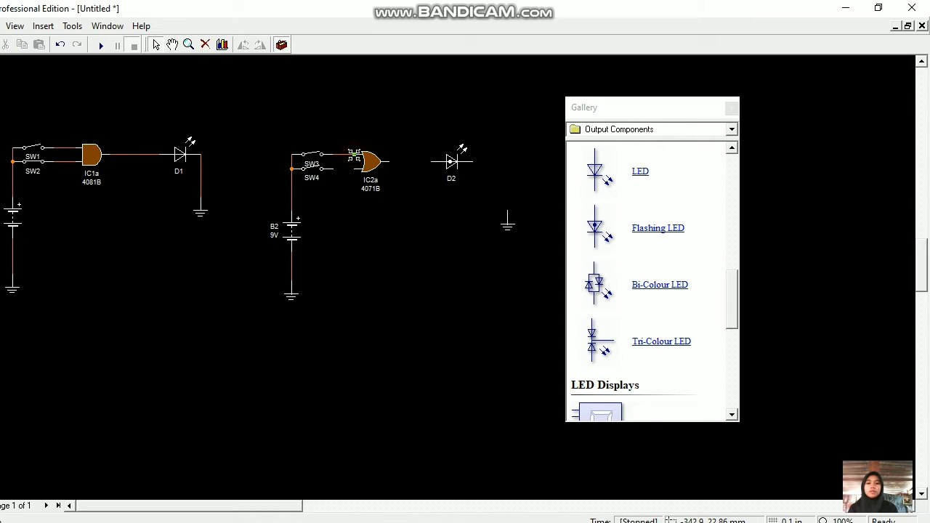
{"action": "left_click_drag", "start_coordinate": [333, 168], "coordinate": [432, 160]}
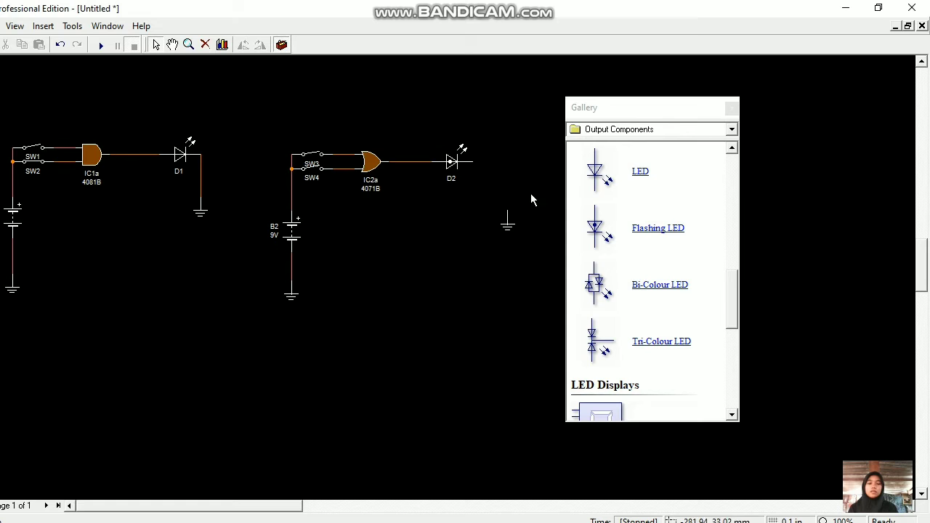
{"action": "left_click_drag", "start_coordinate": [507, 233], "coordinate": [474, 221]}
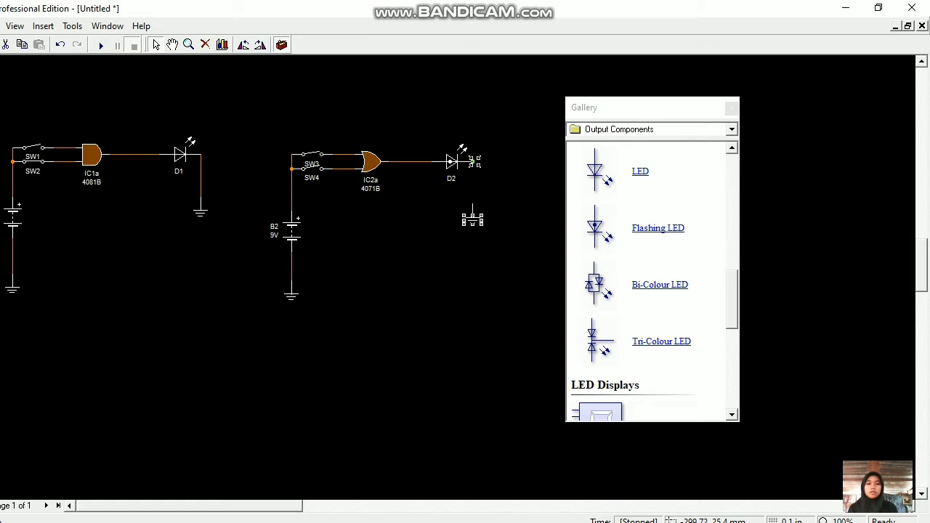
{"action": "left_click_drag", "start_coordinate": [474, 162], "coordinate": [473, 206]}
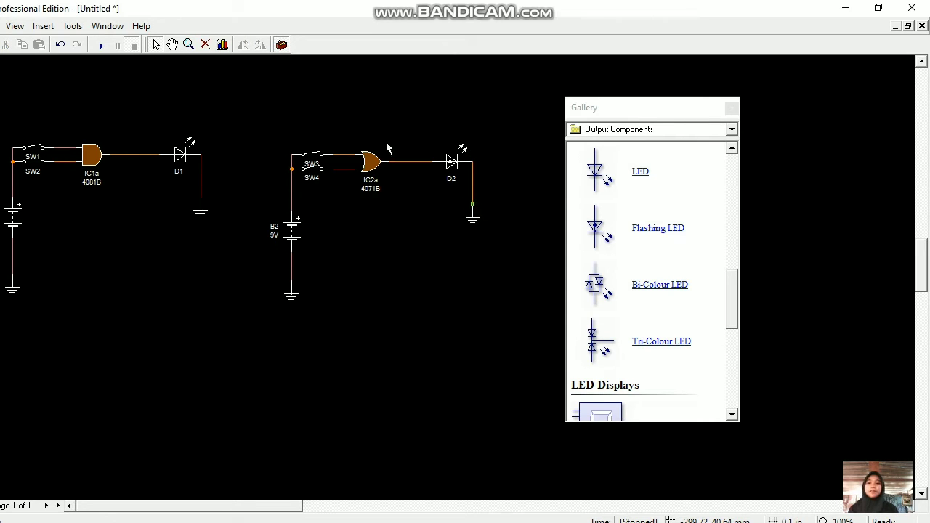
Run the simulation and test the OR circuit by closing the upper switch, closing the lower switch and reopening the upper one
{"action": "left_click", "coordinate": [164, 46]}
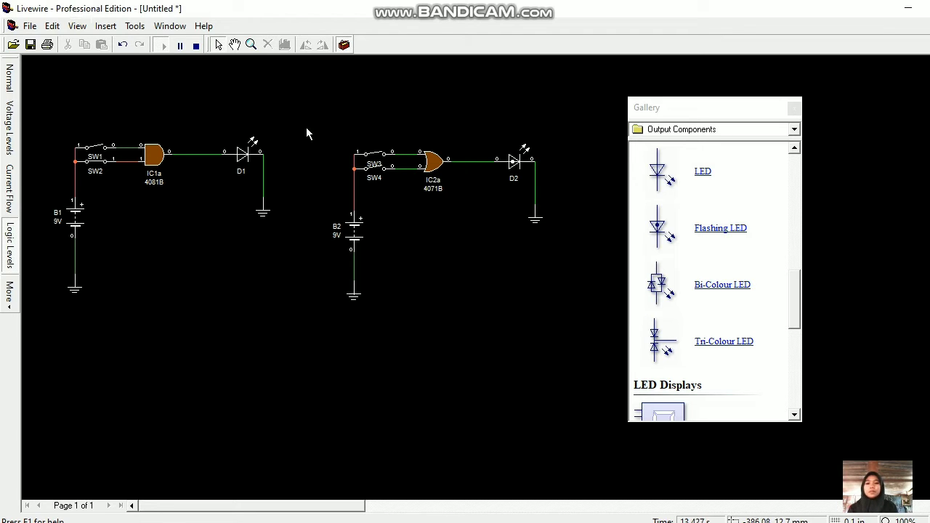
{"action": "left_click", "coordinate": [375, 158]}
{"action": "mouse_move", "coordinate": [394, 173]}
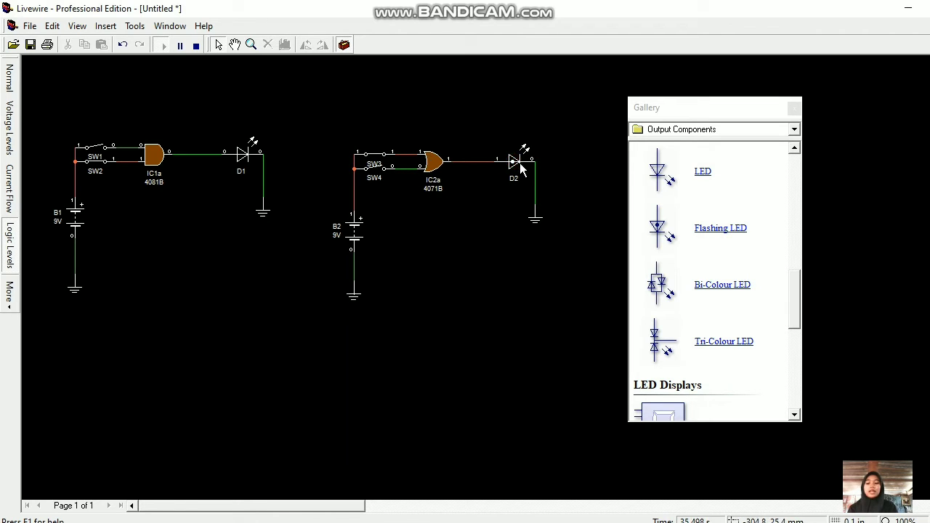
{"action": "left_click", "coordinate": [372, 166]}
{"action": "left_click", "coordinate": [375, 157]}
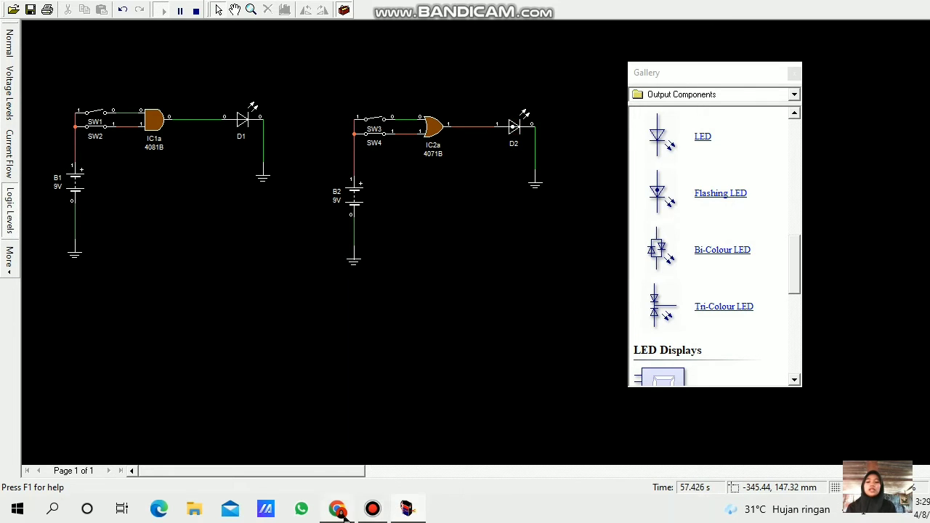
Switch to Chrome and check the assignment's gate list and the web article's sections on the OR and NOT gates
{"action": "left_click", "coordinate": [338, 511]}
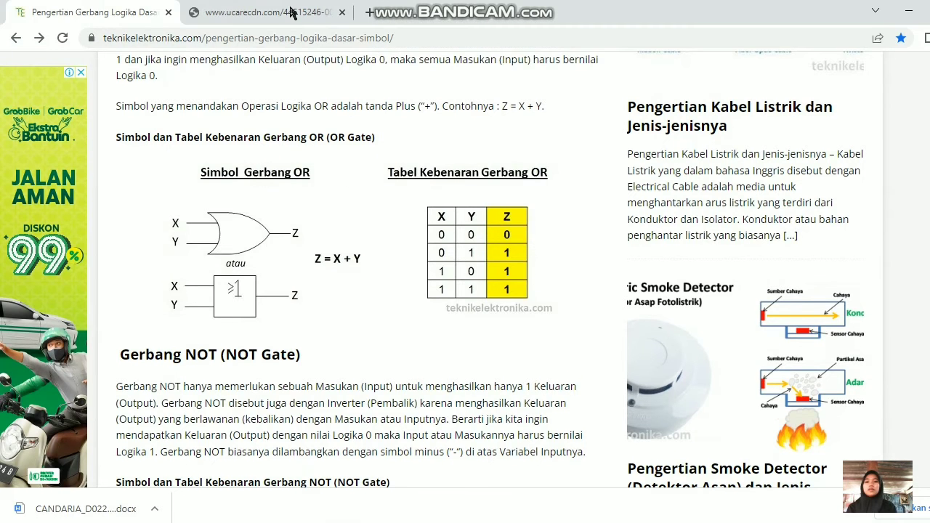
{"action": "left_click", "coordinate": [289, 12]}
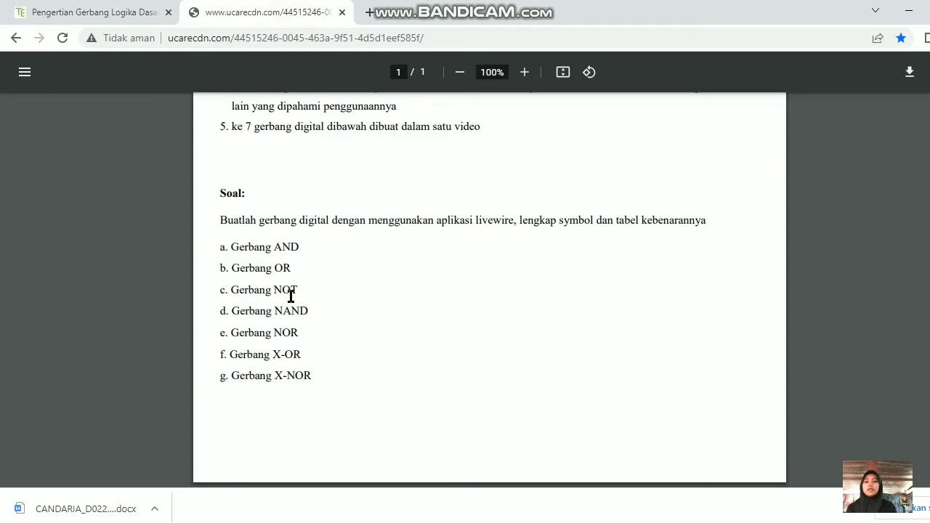
{"action": "left_click", "coordinate": [118, 16]}
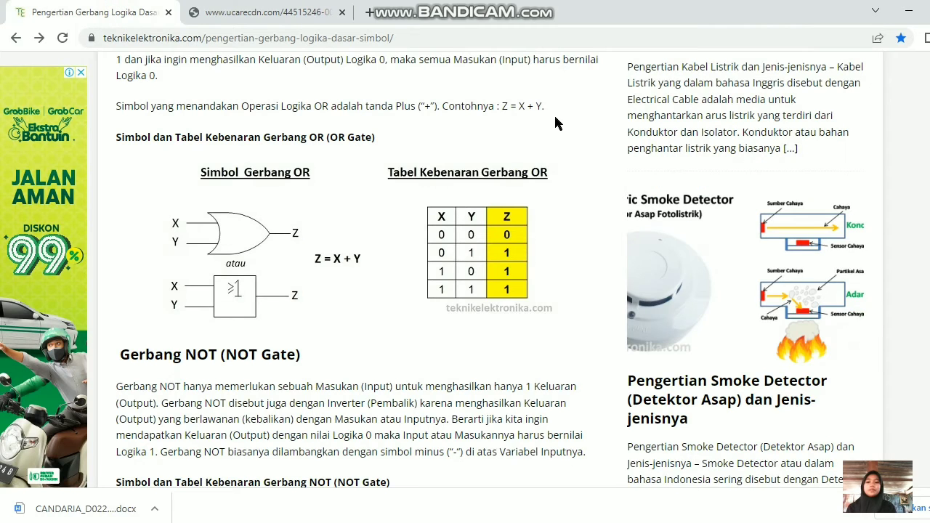
{"action": "scroll", "coordinate": [555, 123], "scroll_direction": "down", "scroll_amount": 1}
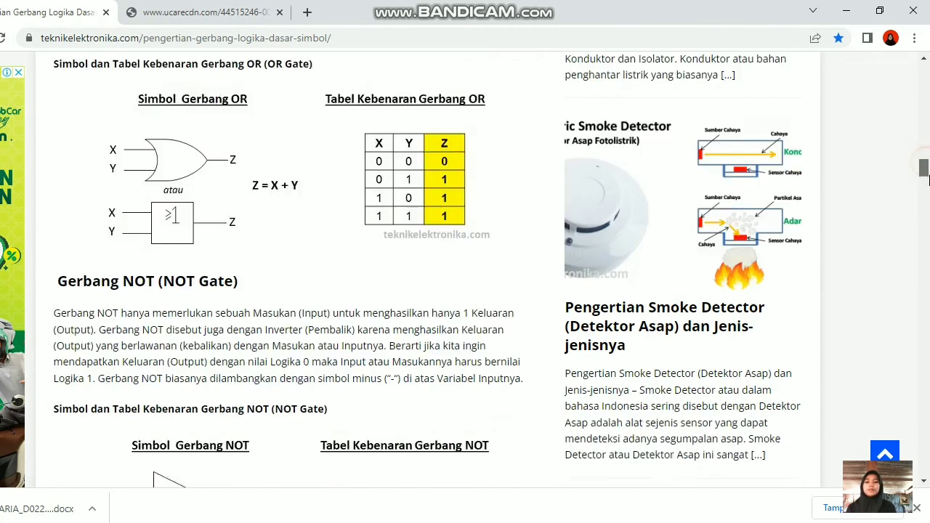
{"action": "mouse_move", "coordinate": [929, 176]}
{"action": "left_mouse_down"}
{"action": "mouse_move", "coordinate": [929, 187]}
{"action": "mouse_move", "coordinate": [929, 177]}
{"action": "left_mouse_up"}
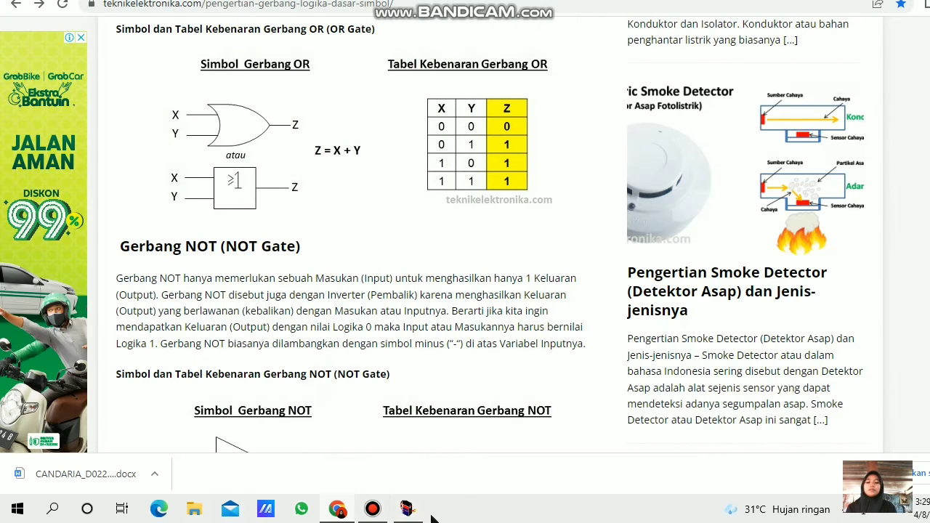
Switch back to Livewire and place an Inverter from the logic gates in the empty area beyond the OR circuit
{"action": "left_click", "coordinate": [414, 510]}
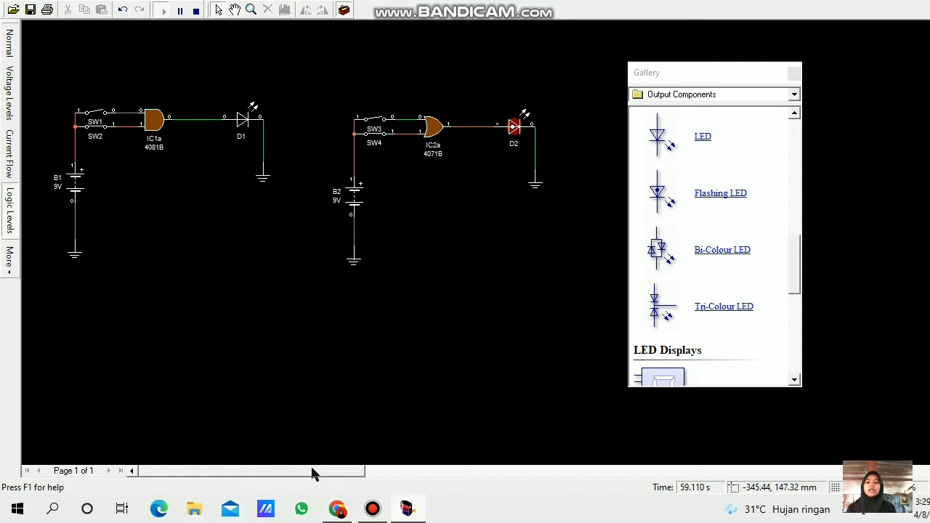
{"action": "left_click_drag", "start_coordinate": [313, 473], "coordinate": [369, 483]}
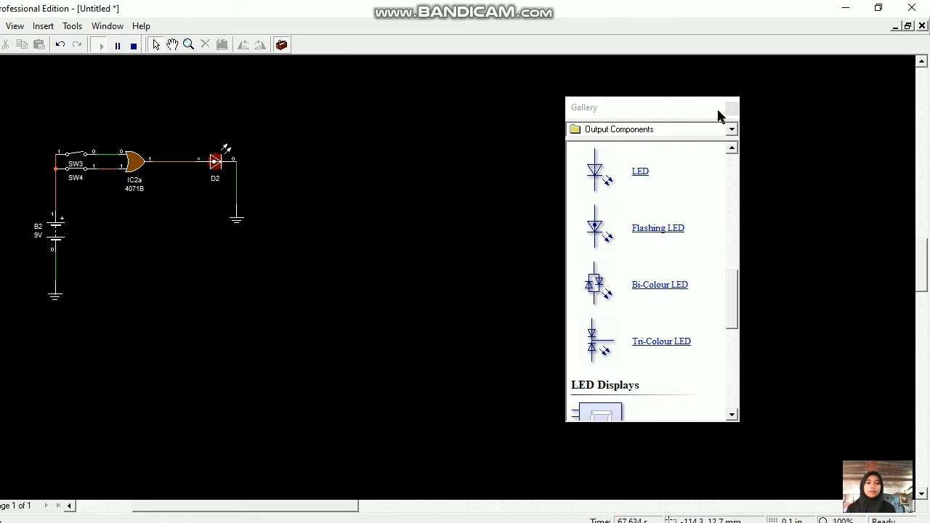
{"action": "left_click", "coordinate": [731, 129]}
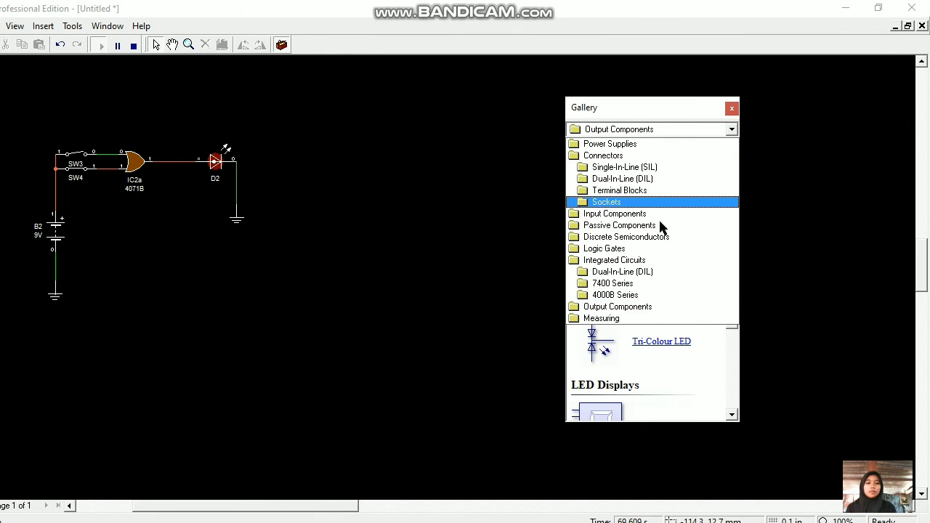
{"action": "left_click", "coordinate": [643, 250]}
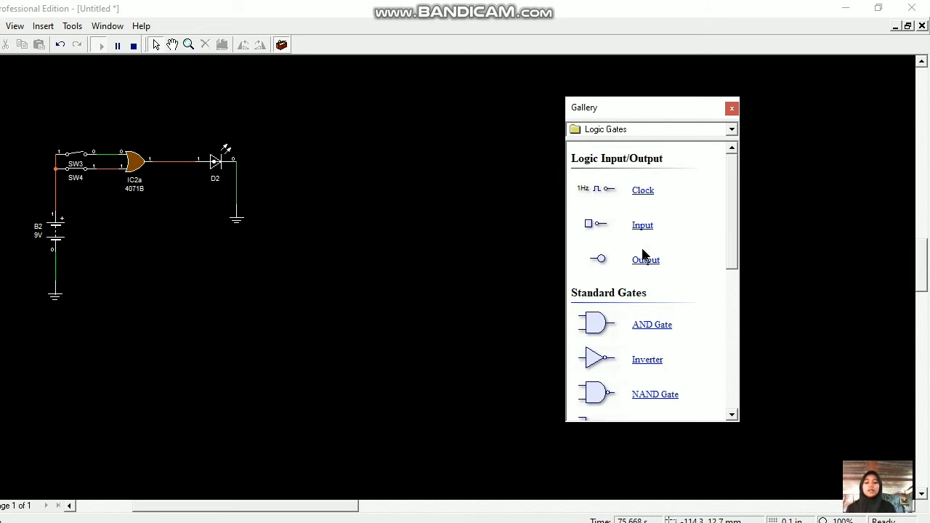
{"action": "left_click_drag", "start_coordinate": [734, 251], "coordinate": [737, 298]}
{"action": "left_click_drag", "start_coordinate": [586, 248], "coordinate": [462, 168]}
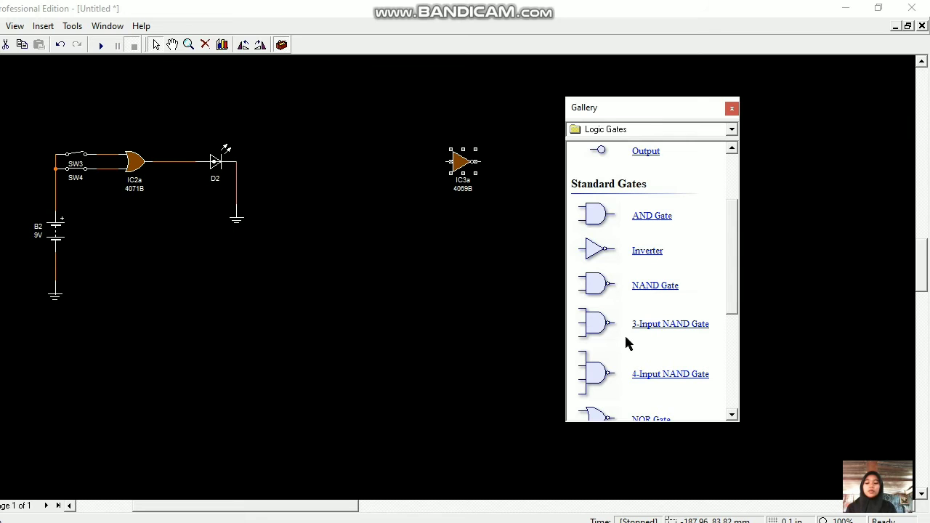
Place a 9V battery on the inverter's input side, with one ground beneath it and another on the output side
{"action": "left_click", "coordinate": [731, 129]}
{"action": "left_click", "coordinate": [679, 146]}
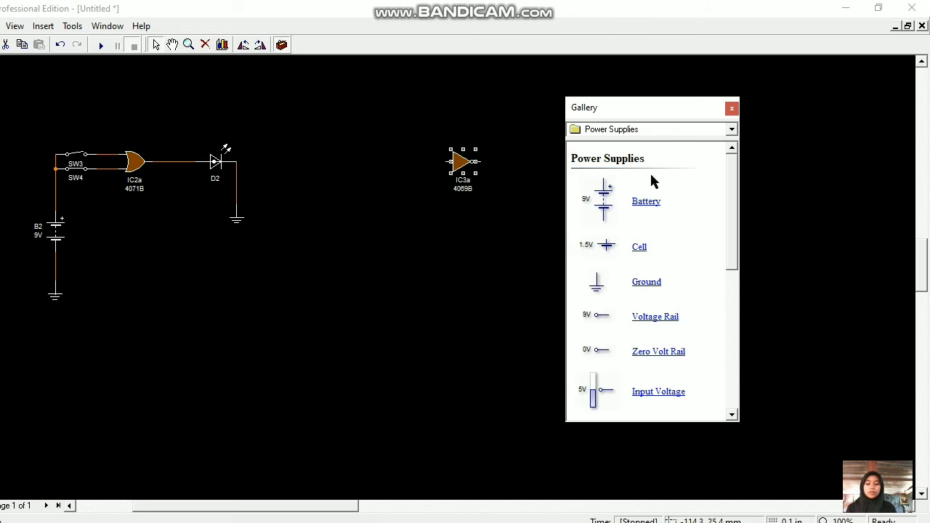
{"action": "left_click_drag", "start_coordinate": [597, 203], "coordinate": [371, 228]}
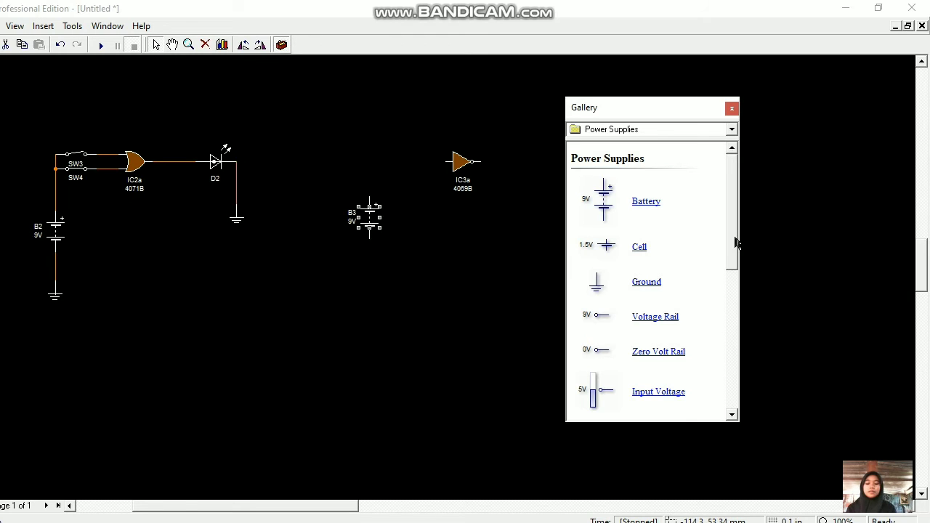
{"action": "left_click_drag", "start_coordinate": [594, 283], "coordinate": [373, 306]}
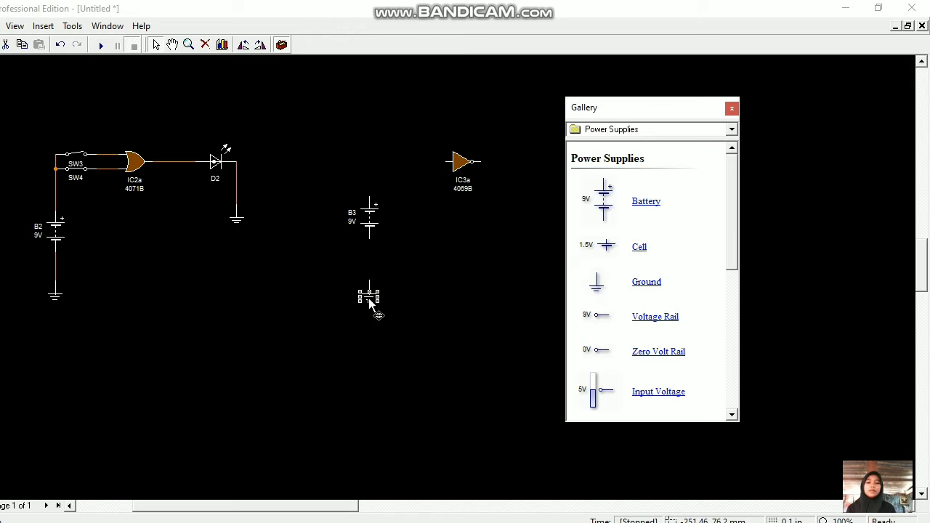
{"action": "left_click_drag", "start_coordinate": [326, 475], "coordinate": [347, 477]}
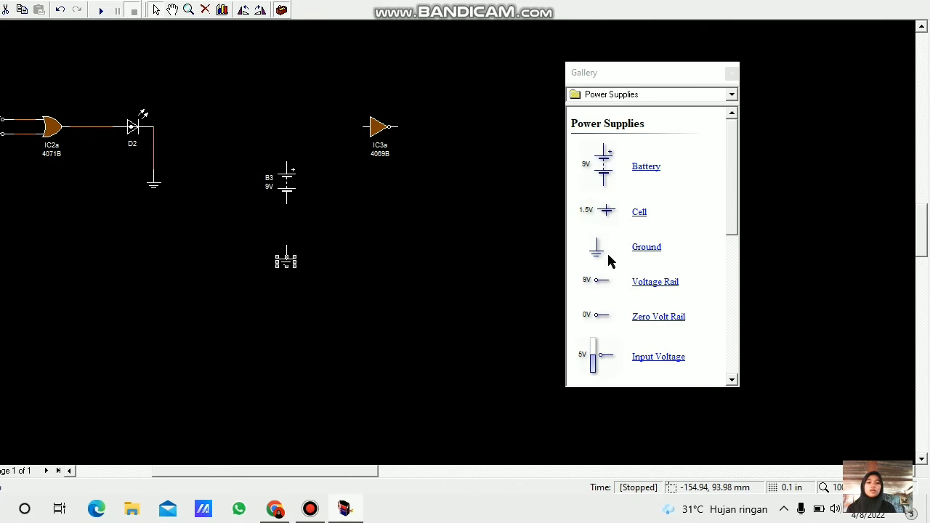
{"action": "left_click_drag", "start_coordinate": [597, 248], "coordinate": [494, 190]}
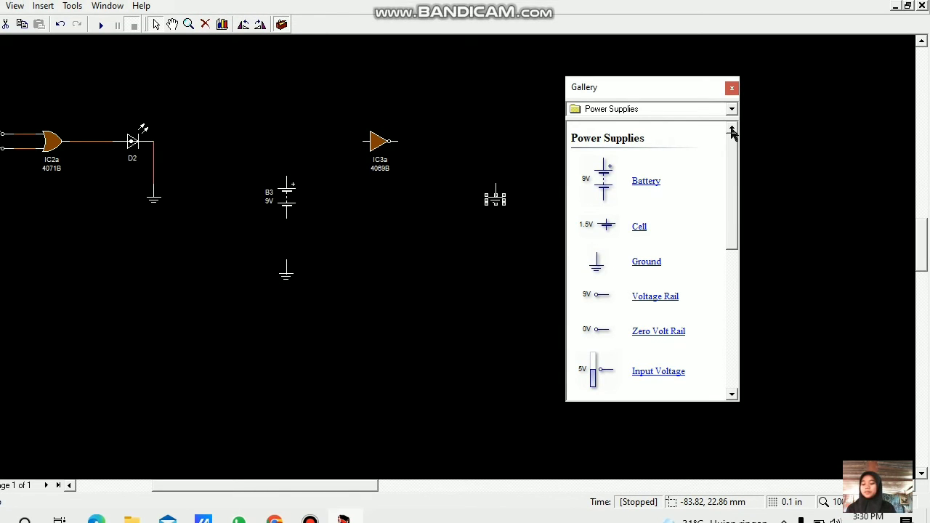
Place an SPST switch level with the inverter's input, and line up the battery and its ground under the switch's free end
{"action": "left_click", "coordinate": [732, 108]}
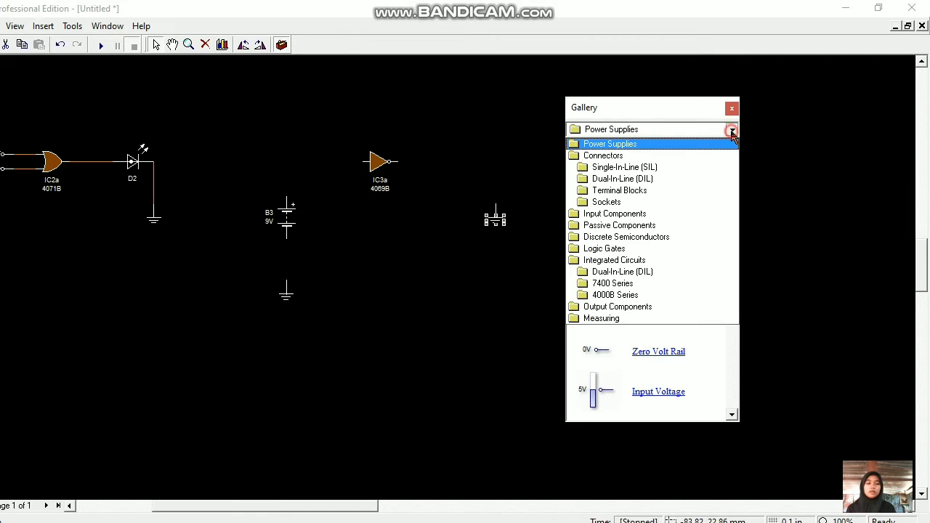
{"action": "left_click", "coordinate": [626, 215]}
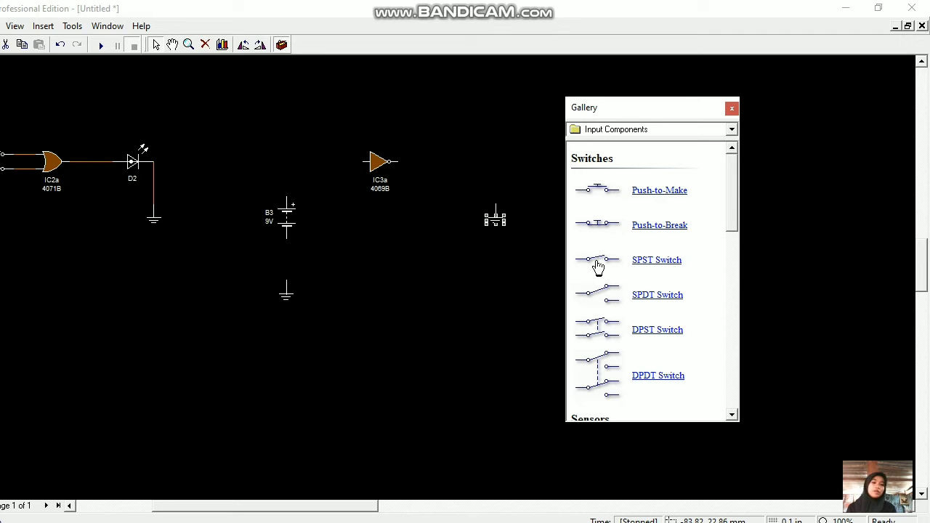
{"action": "left_click_drag", "start_coordinate": [595, 265], "coordinate": [328, 166]}
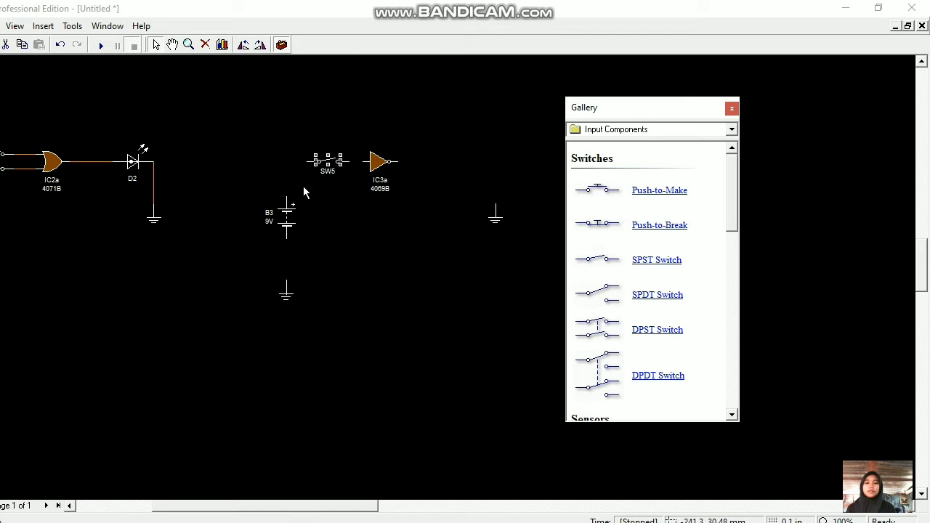
{"action": "left_click_drag", "start_coordinate": [288, 206], "coordinate": [306, 205]}
{"action": "left_click", "coordinate": [286, 298]}
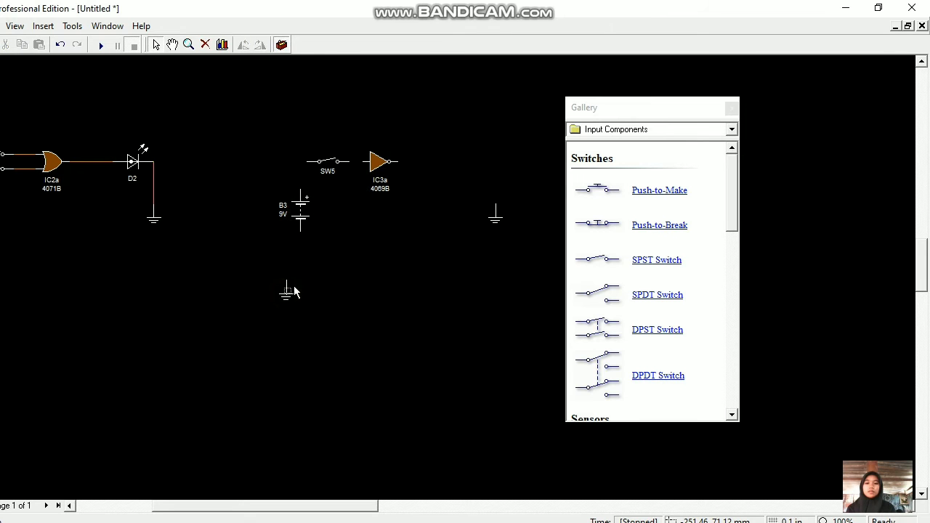
{"action": "left_click_drag", "start_coordinate": [287, 298], "coordinate": [310, 290]}
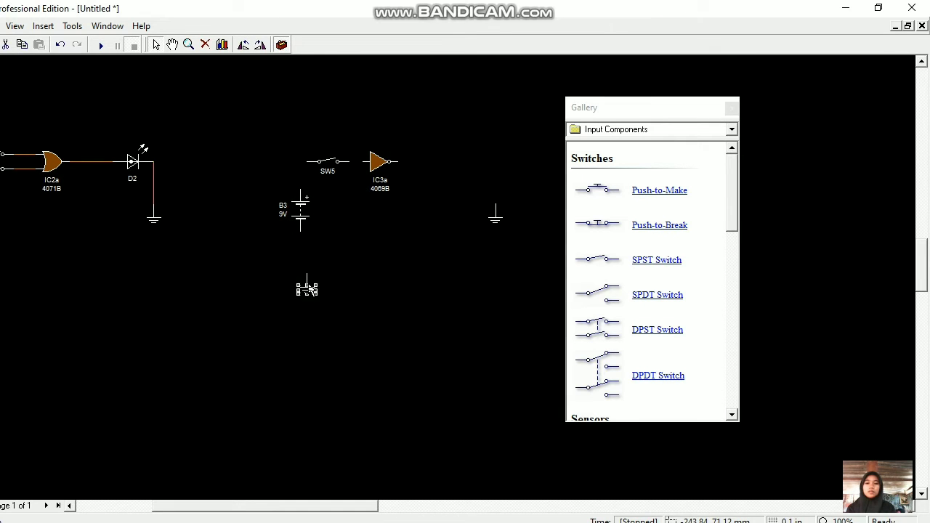
{"action": "left_click_drag", "start_coordinate": [298, 213], "coordinate": [306, 219]}
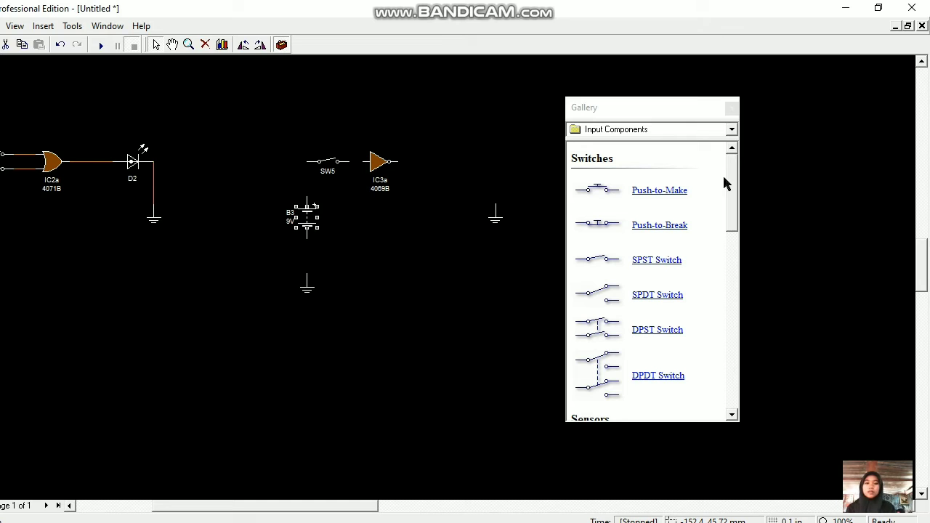
Place an LED from the output components on the inverter's output side and rotate it anti-clockwise to lie horizontally
{"action": "left_click", "coordinate": [729, 129]}
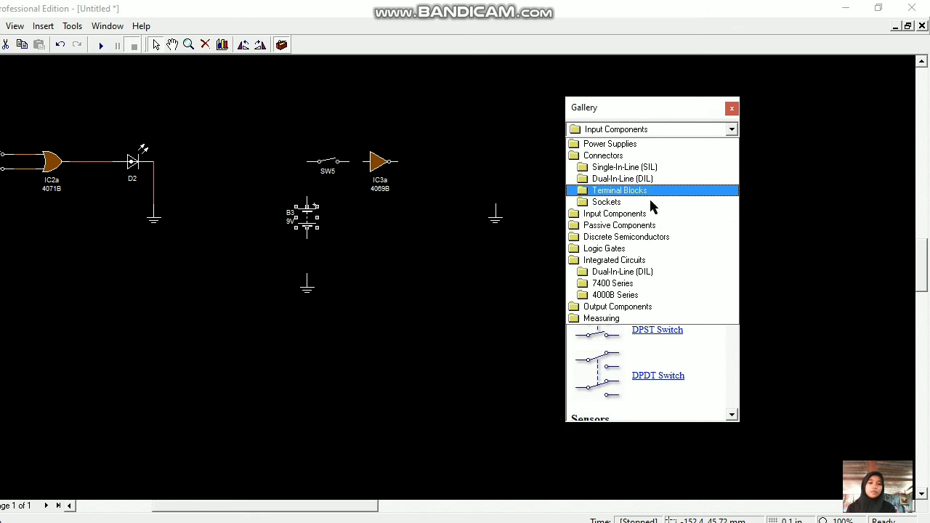
{"action": "left_click", "coordinate": [628, 308]}
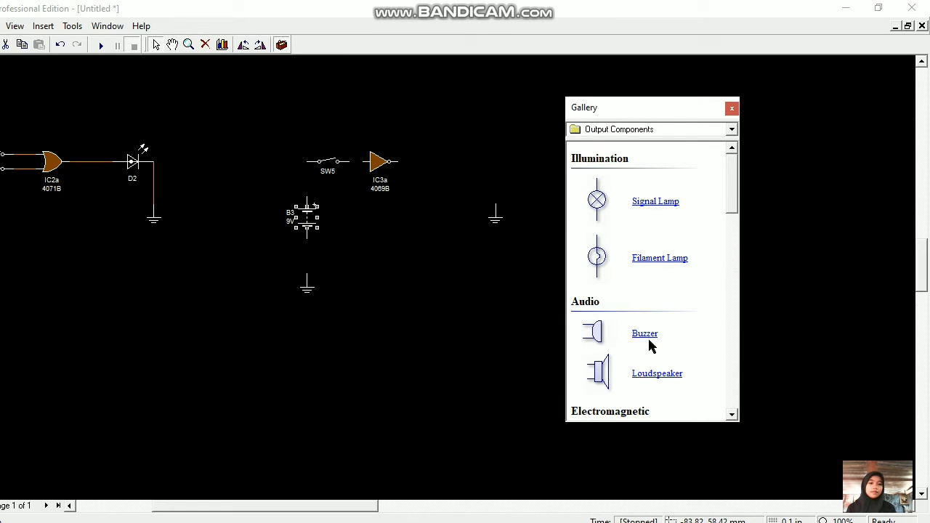
{"action": "left_click_drag", "start_coordinate": [734, 189], "coordinate": [741, 304]}
{"action": "left_click_drag", "start_coordinate": [594, 195], "coordinate": [452, 170]}
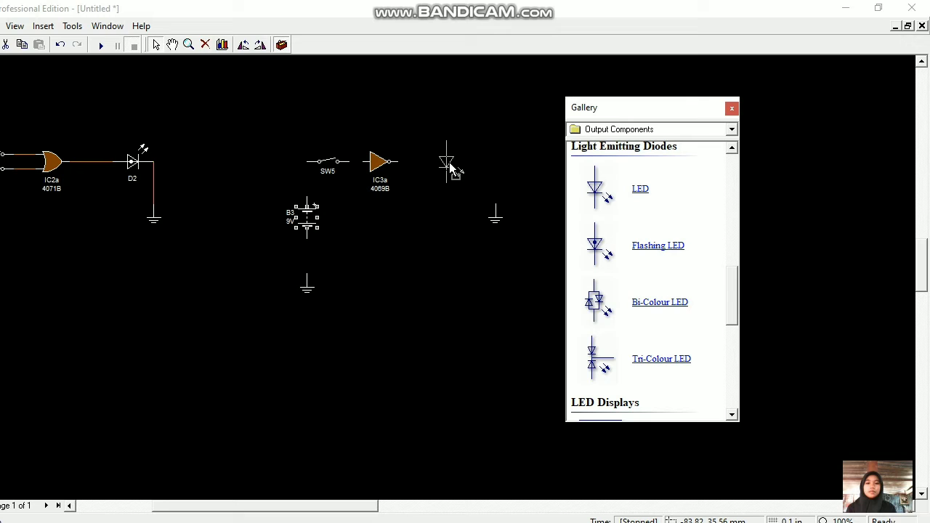
{"action": "left_click", "coordinate": [244, 47]}
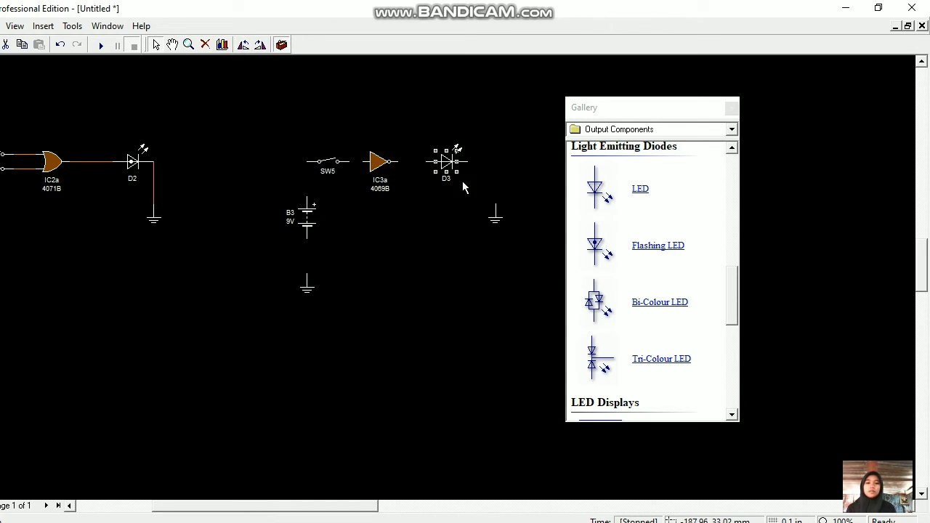
Move the LED farther from the inverter and shift the output ground so it sits directly under the LED's free end
{"action": "left_click", "coordinate": [494, 218]}
{"action": "left_click", "coordinate": [498, 220]}
{"action": "left_click", "coordinate": [457, 164]}
{"action": "left_click_drag", "start_coordinate": [457, 164], "coordinate": [476, 164]}
{"action": "left_click", "coordinate": [495, 219]}
{"action": "left_click", "coordinate": [494, 221]}
{"action": "left_click_drag", "start_coordinate": [494, 224], "coordinate": [487, 224]}
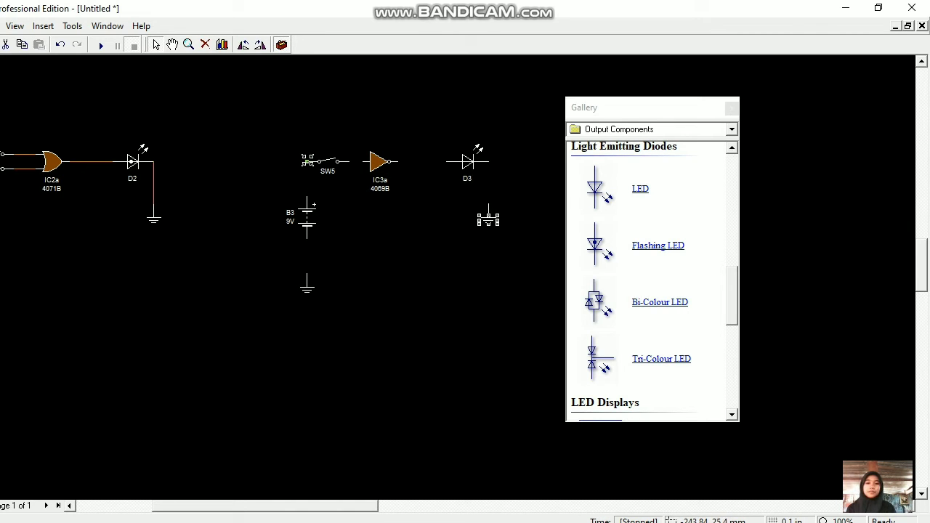
Wire the switch's free end to the battery's positive terminal and the battery's negative terminal to the ground beneath it
{"action": "left_click_drag", "start_coordinate": [306, 163], "coordinate": [307, 200]}
{"action": "left_click_drag", "start_coordinate": [305, 164], "coordinate": [308, 204]}
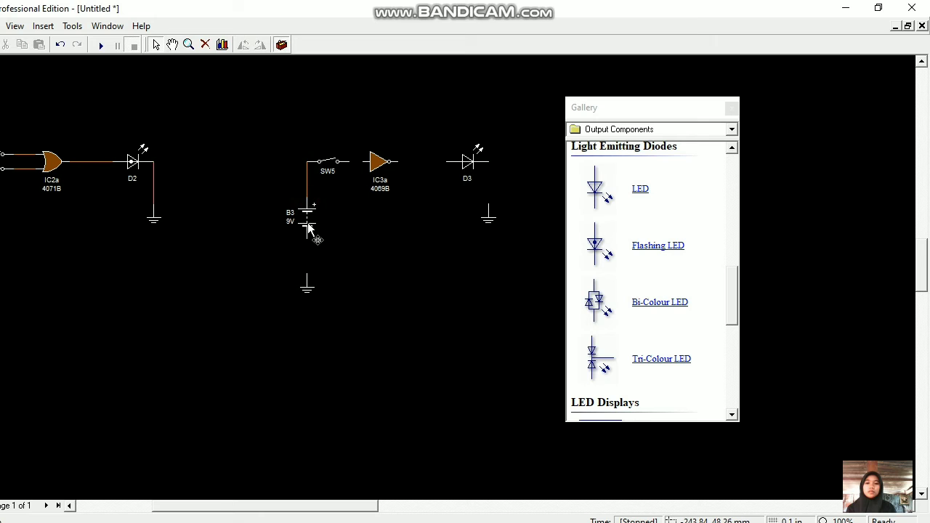
{"action": "left_click", "coordinate": [309, 226]}
{"action": "left_click_drag", "start_coordinate": [307, 231], "coordinate": [307, 288]}
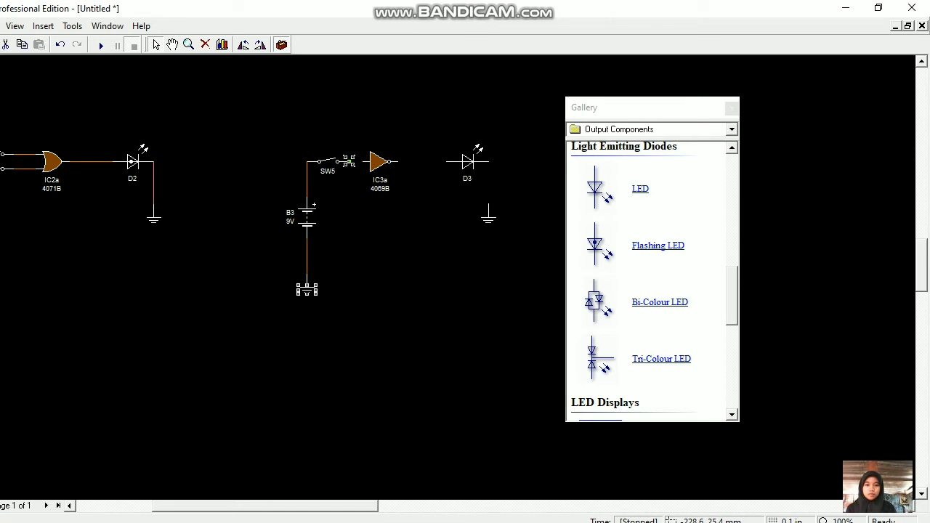
Wire the NOT circuit's signal path from the switch through the inverter and LED to the output ground
{"action": "left_click_drag", "start_coordinate": [349, 161], "coordinate": [369, 161]}
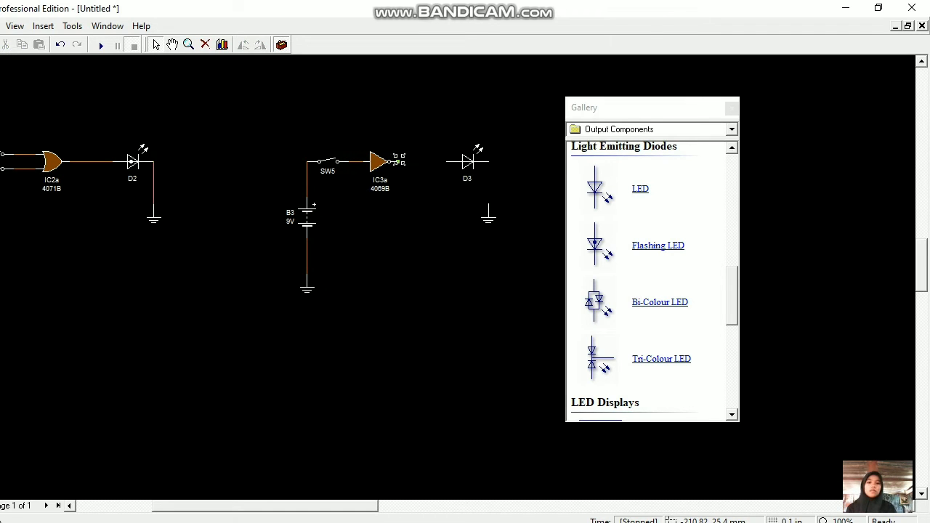
{"action": "left_click_drag", "start_coordinate": [398, 158], "coordinate": [451, 160]}
{"action": "left_click_drag", "start_coordinate": [488, 159], "coordinate": [487, 206]}
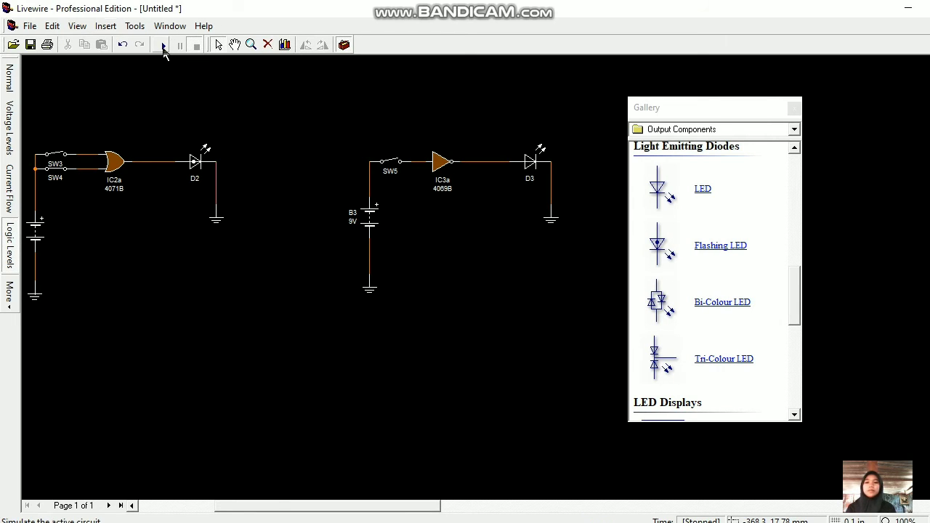
Run the simulation and test the NOT circuit by closing and reopening its input switch
{"action": "left_click", "coordinate": [163, 45]}
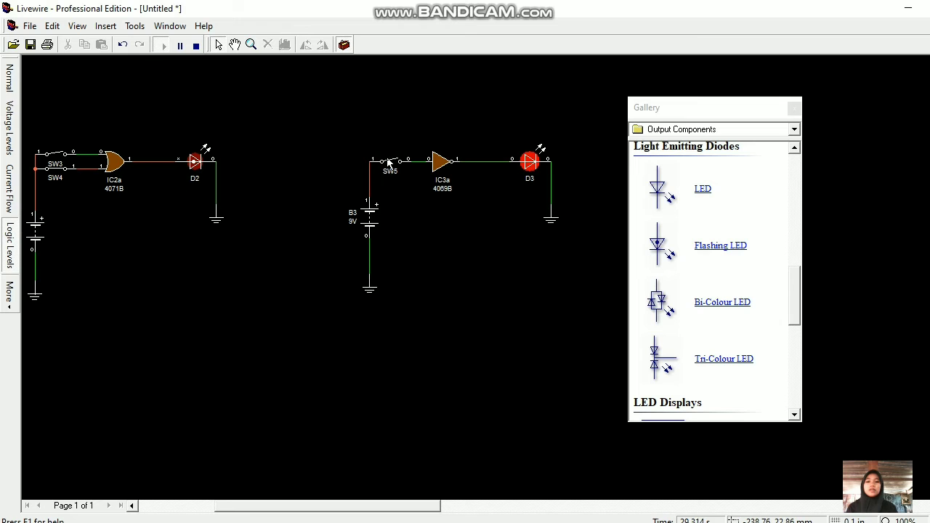
{"action": "left_click", "coordinate": [389, 166]}
{"action": "left_click", "coordinate": [389, 166]}
{"action": "left_click", "coordinate": [389, 167]}
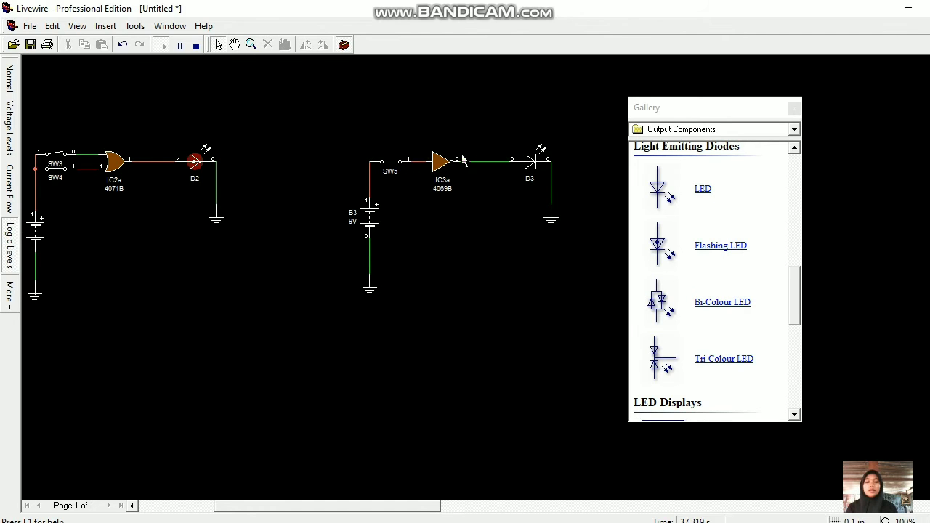
{"action": "left_click", "coordinate": [395, 164]}
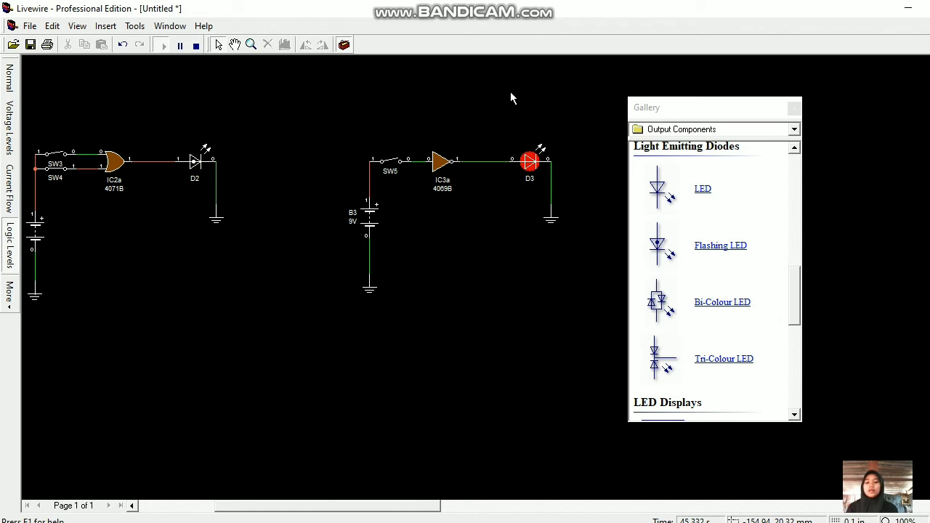
Switch to Chrome and check the assignment's gate list and the web article's section following the OR gate
{"action": "left_click", "coordinate": [338, 510]}
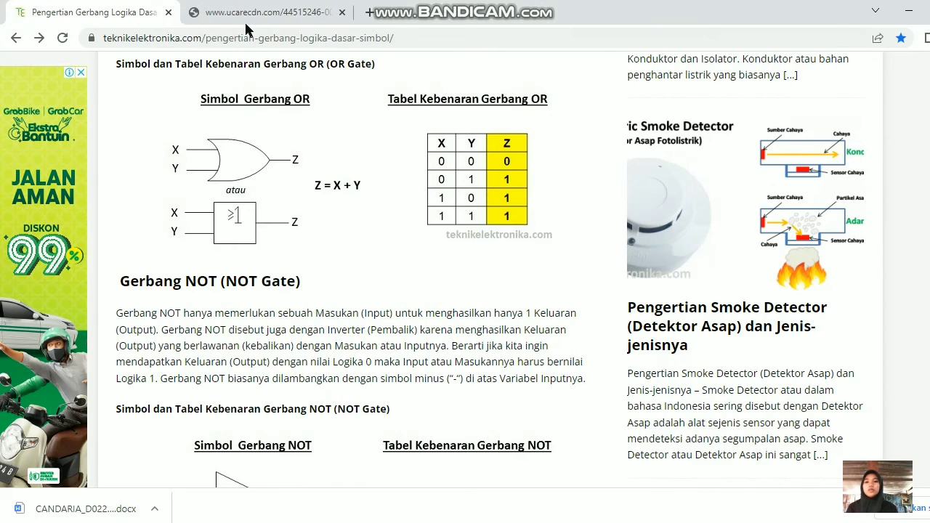
{"action": "left_click", "coordinate": [247, 14]}
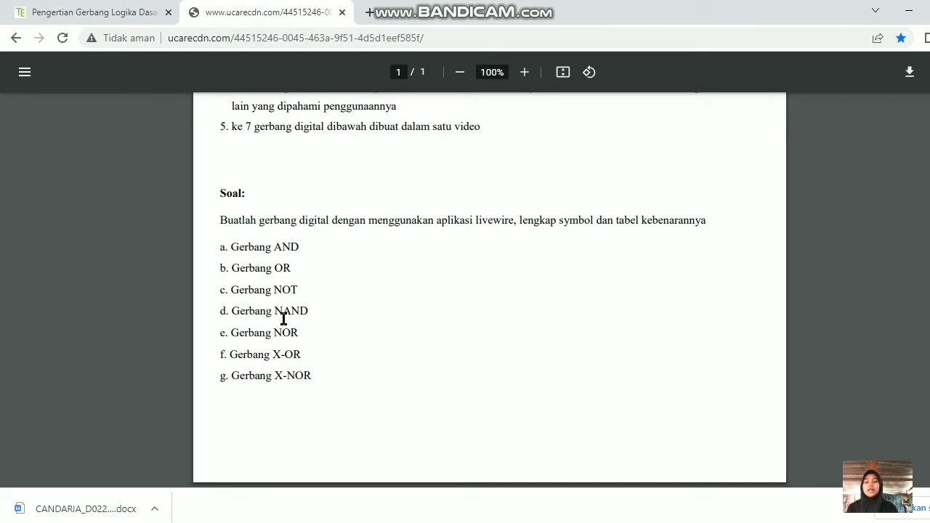
{"action": "left_click", "coordinate": [119, 12]}
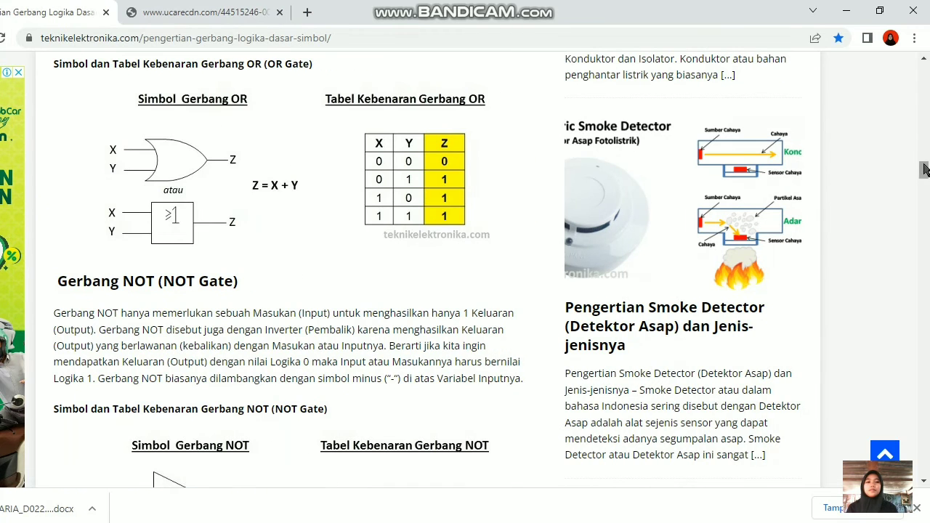
{"action": "mouse_move", "coordinate": [925, 169]}
{"action": "left_mouse_down"}
{"action": "mouse_move", "coordinate": [925, 197]}
{"action": "mouse_move", "coordinate": [926, 182]}
{"action": "left_mouse_up"}
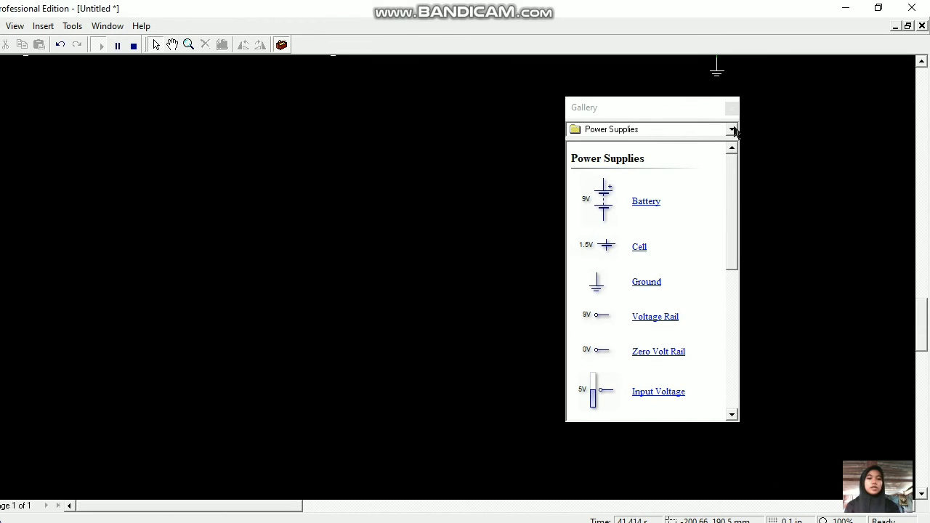
Switch back to Livewire and place a NAND Gate from the logic gates in the empty area below the existing circuits
{"action": "left_click", "coordinate": [733, 129]}
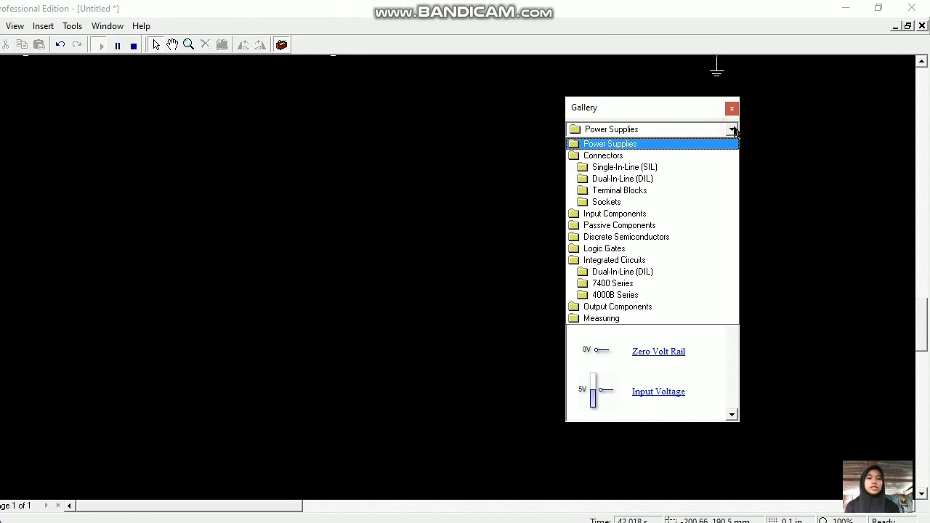
{"action": "left_click", "coordinate": [631, 249]}
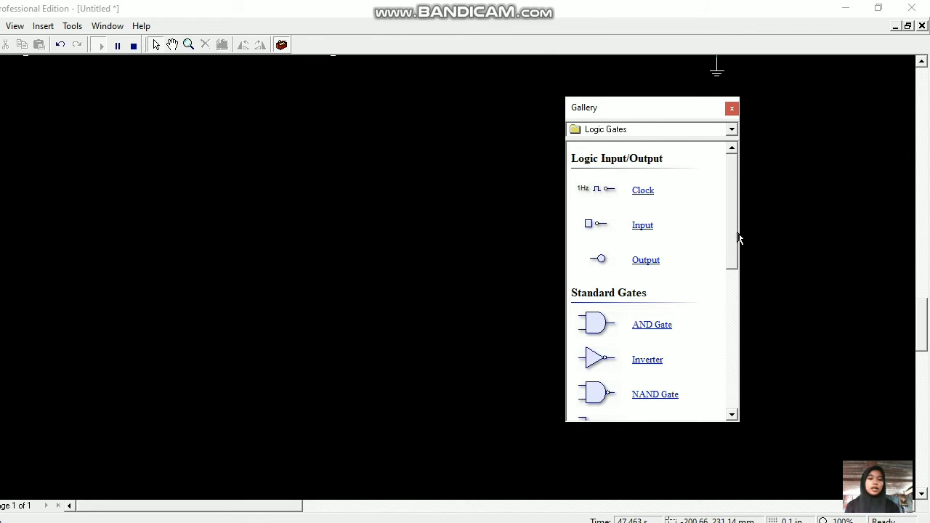
{"action": "left_click_drag", "start_coordinate": [731, 232], "coordinate": [735, 276]}
{"action": "left_click_drag", "start_coordinate": [599, 290], "coordinate": [195, 148]}
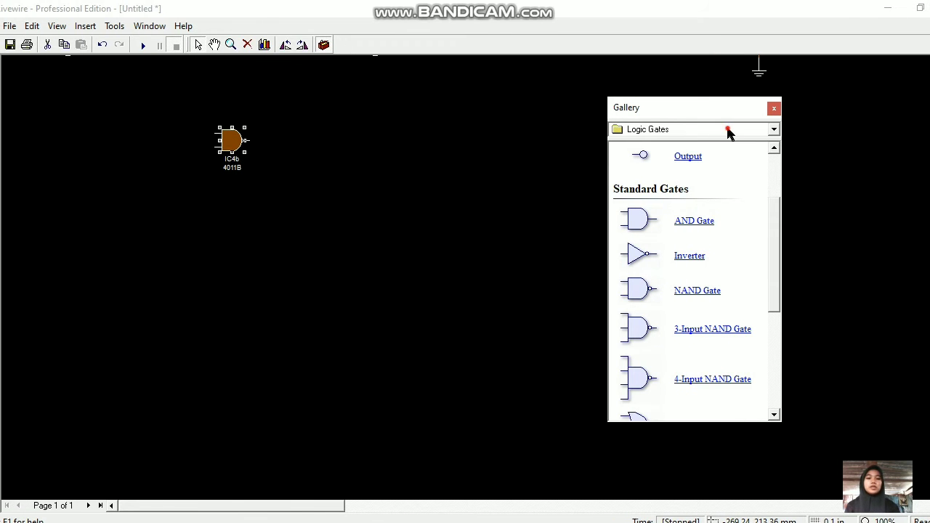
Place two SPST switches on the NAND gate's input side, one level with each input
{"action": "left_click", "coordinate": [729, 132]}
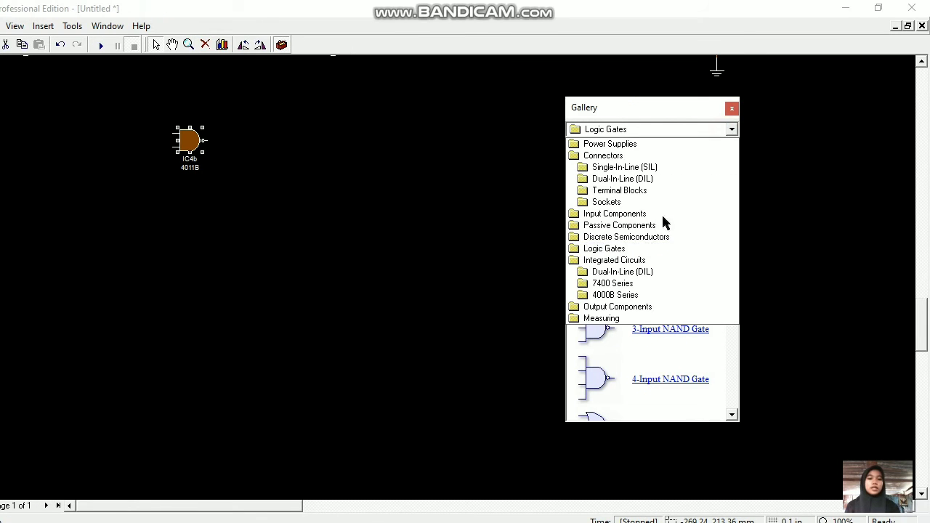
{"action": "left_click", "coordinate": [620, 213]}
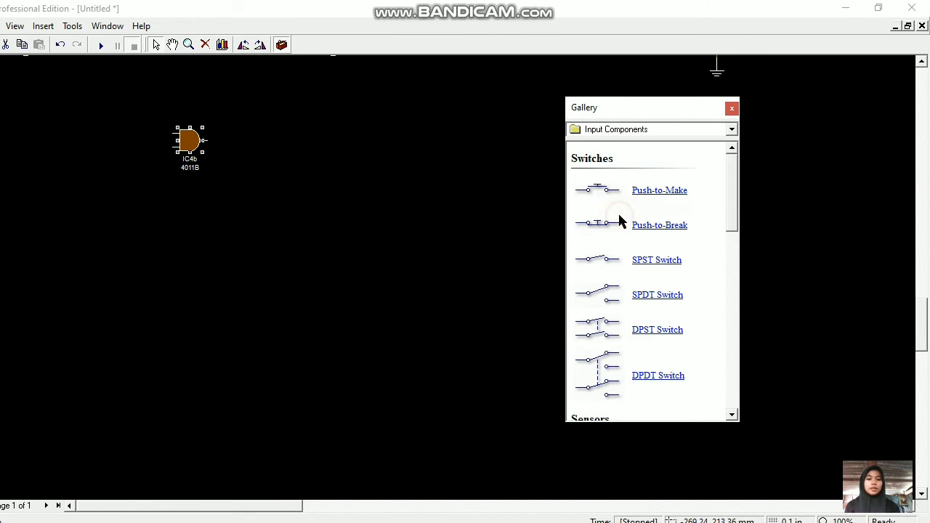
{"action": "left_click", "coordinate": [595, 259]}
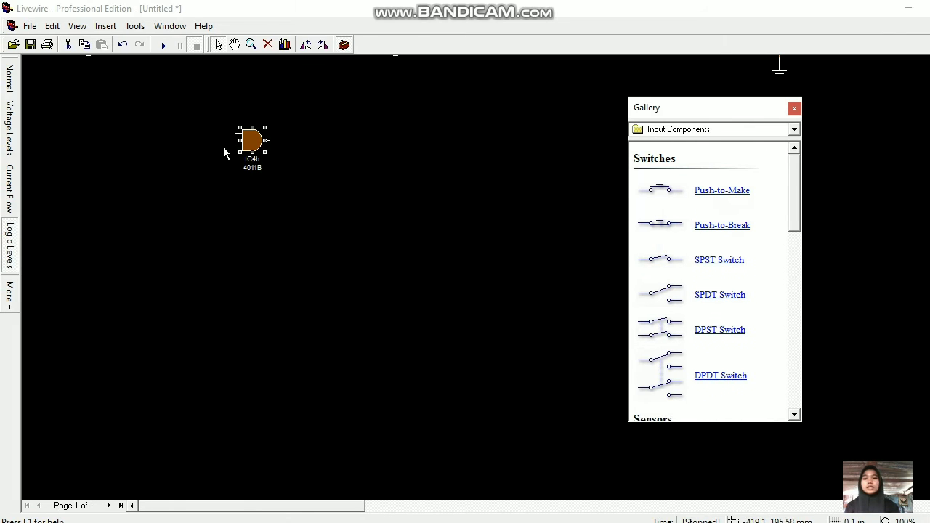
{"action": "left_click_drag", "start_coordinate": [649, 263], "coordinate": [201, 138]}
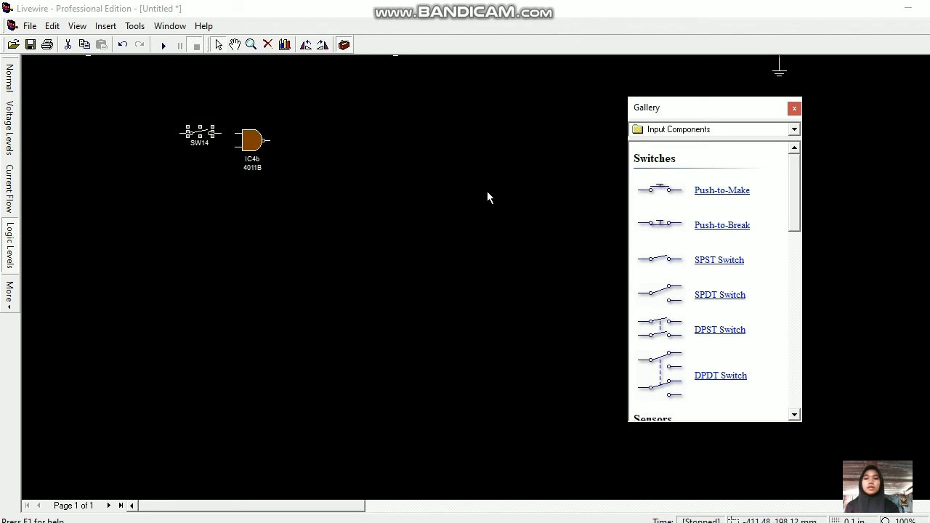
{"action": "left_click_drag", "start_coordinate": [648, 263], "coordinate": [199, 148]}
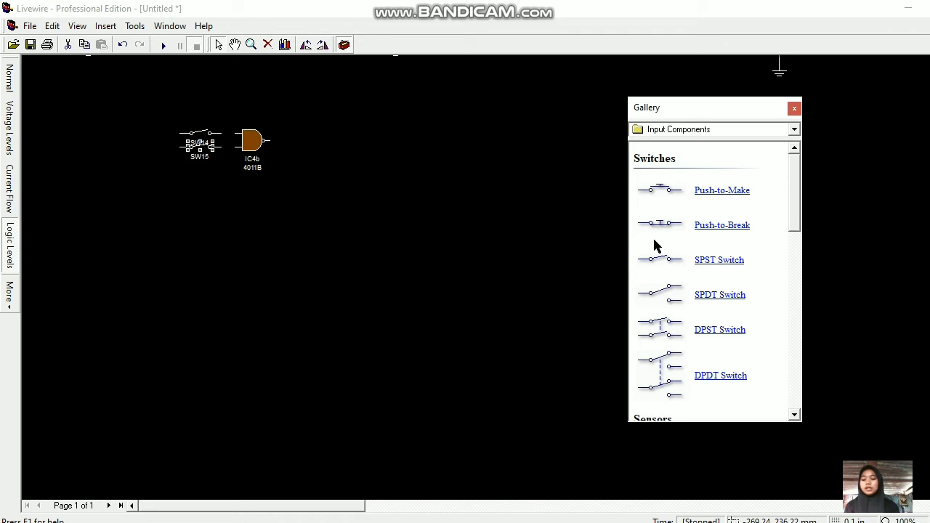
Place a 9V battery below the NAND circuit's switches, with one ground beneath it and another on the output side
{"action": "left_click", "coordinate": [732, 131]}
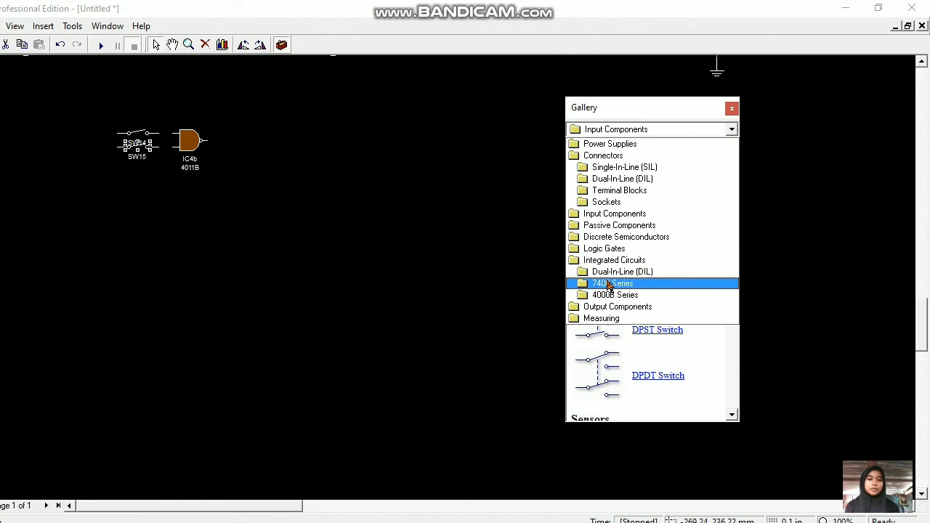
{"action": "left_click", "coordinate": [611, 144]}
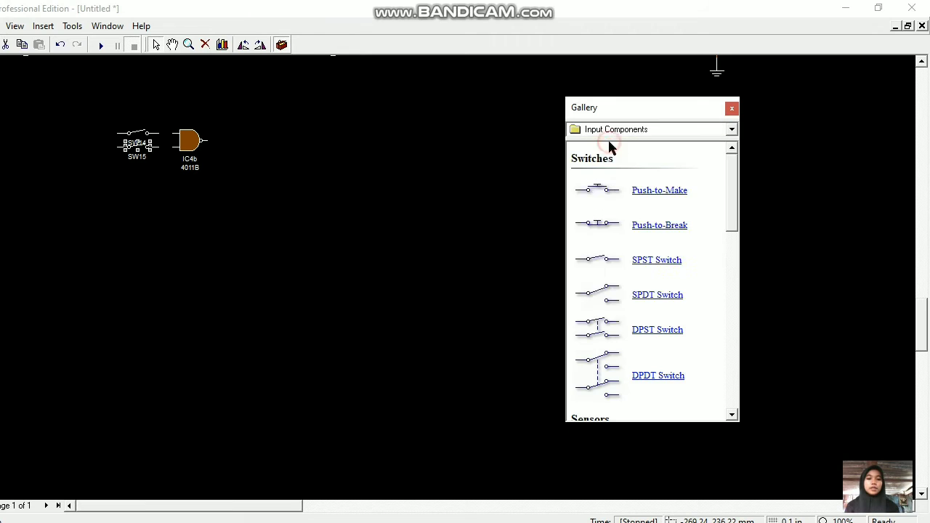
{"action": "left_click_drag", "start_coordinate": [603, 208], "coordinate": [119, 213]}
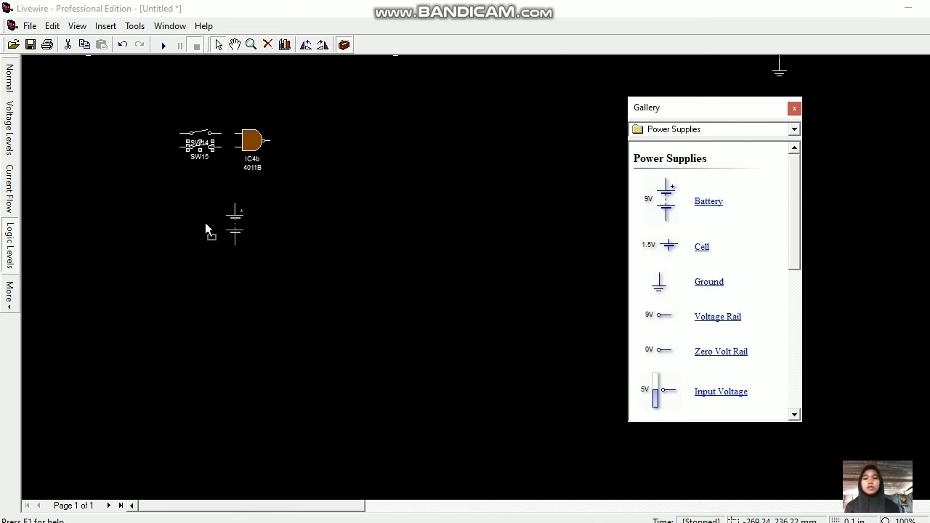
{"action": "left_click_drag", "start_coordinate": [182, 213], "coordinate": [179, 208]}
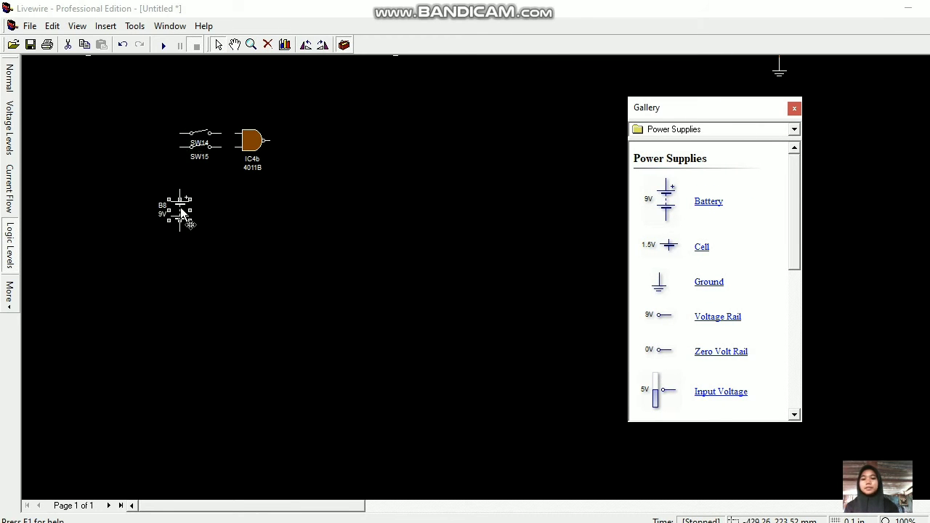
{"action": "left_click_drag", "start_coordinate": [661, 291], "coordinate": [181, 270]}
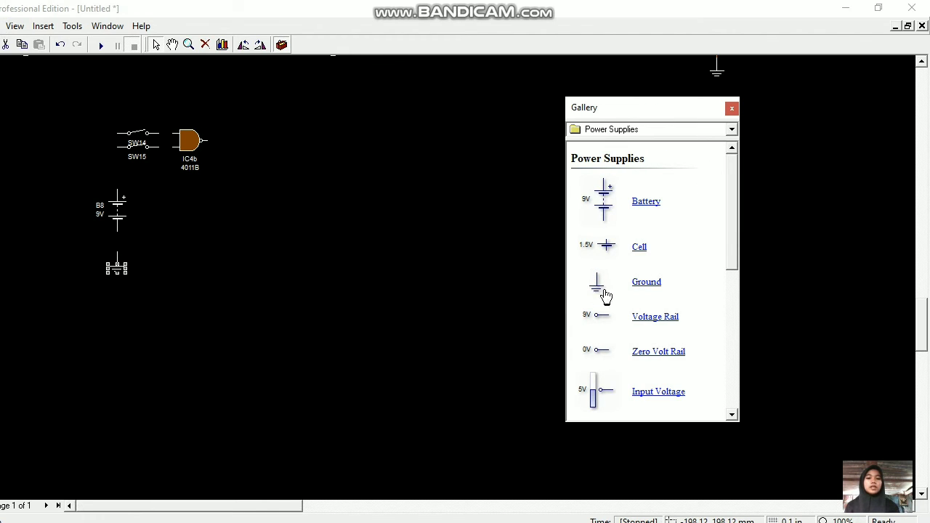
{"action": "left_click_drag", "start_coordinate": [592, 290], "coordinate": [245, 213]}
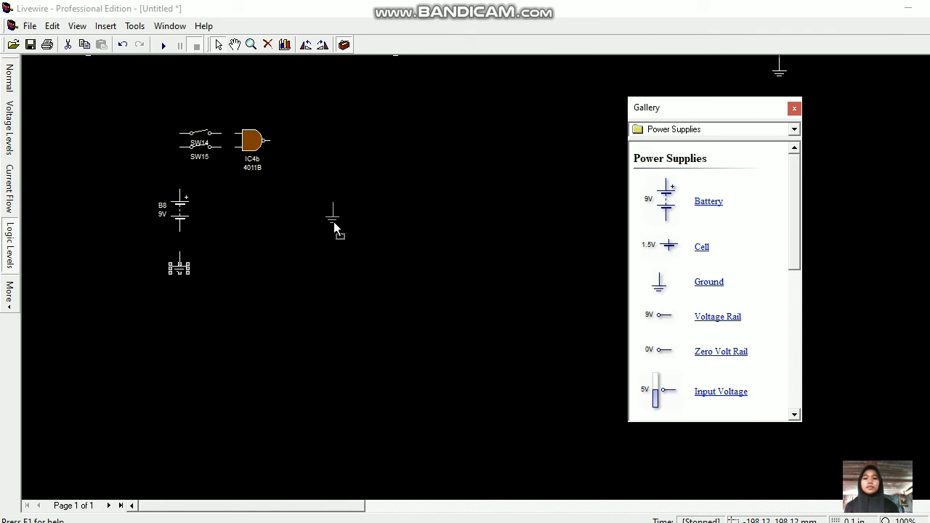
{"action": "left_click_drag", "start_coordinate": [333, 222], "coordinate": [333, 221]}
Place a Flashing LED on the NAND gate's output side and rotate it anti-clockwise to lie horizontally
{"action": "left_click", "coordinate": [729, 131]}
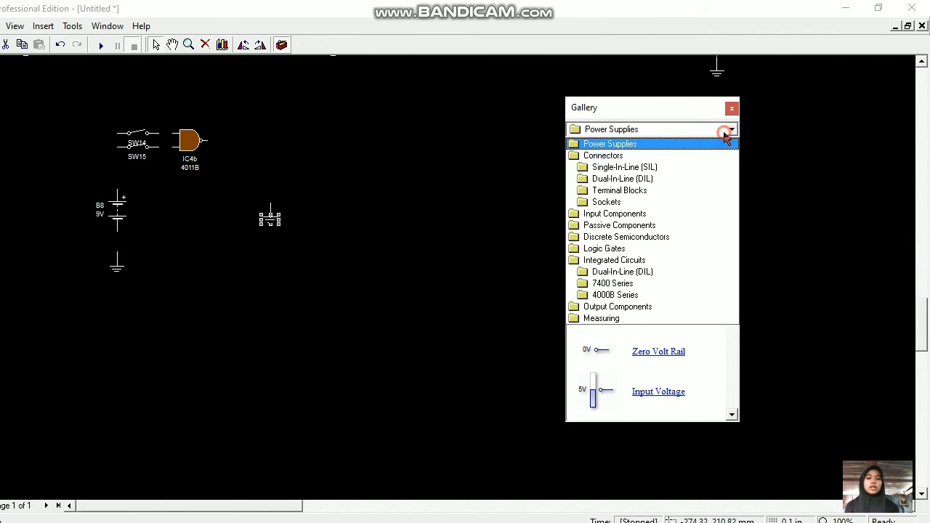
{"action": "left_click", "coordinate": [621, 308]}
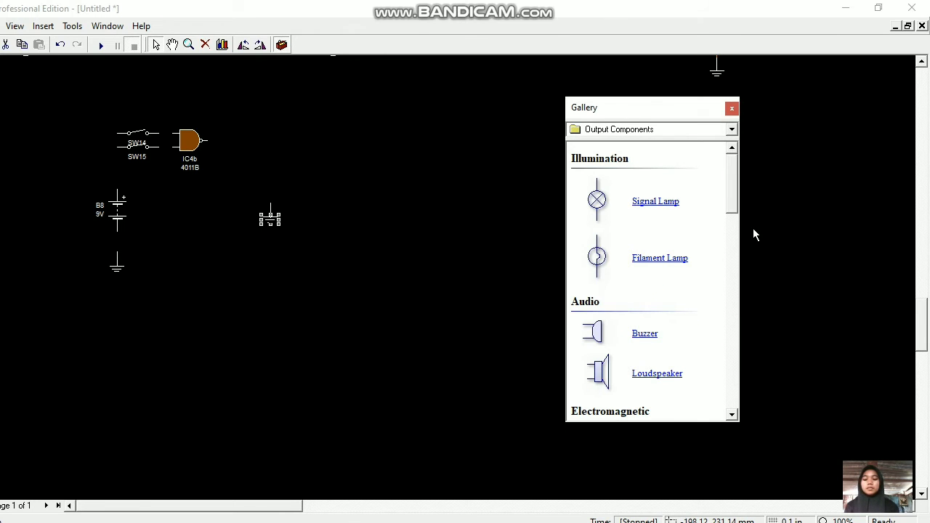
{"action": "left_click_drag", "start_coordinate": [735, 207], "coordinate": [740, 305]}
{"action": "left_click_drag", "start_coordinate": [600, 285], "coordinate": [242, 152]}
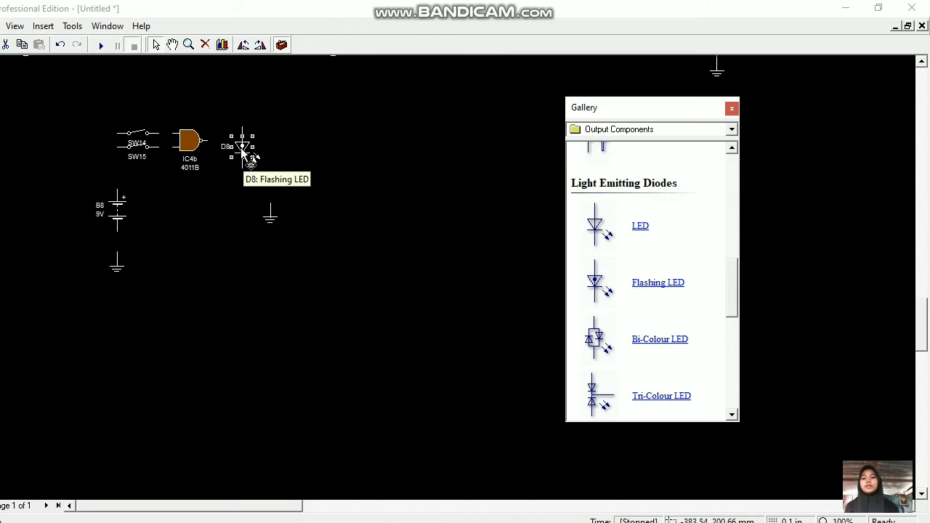
{"action": "left_click", "coordinate": [243, 44]}
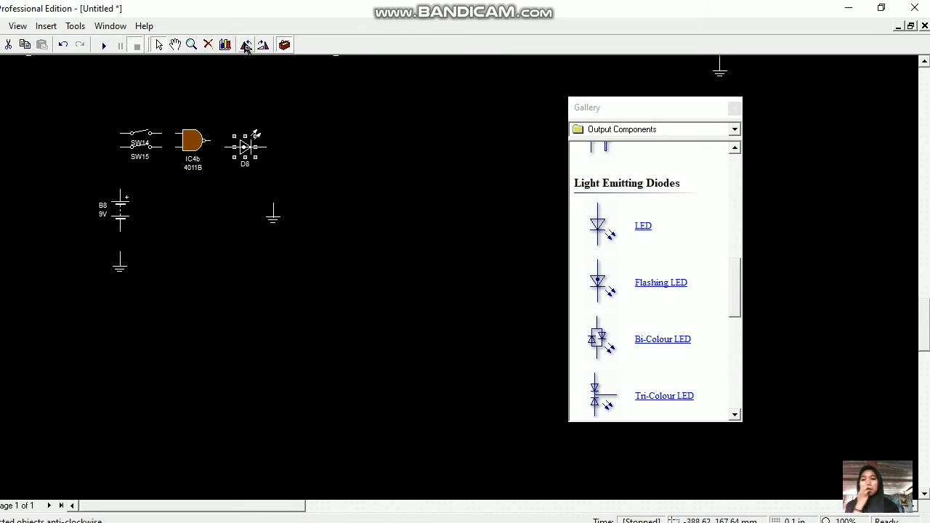
{"action": "left_click", "coordinate": [260, 144]}
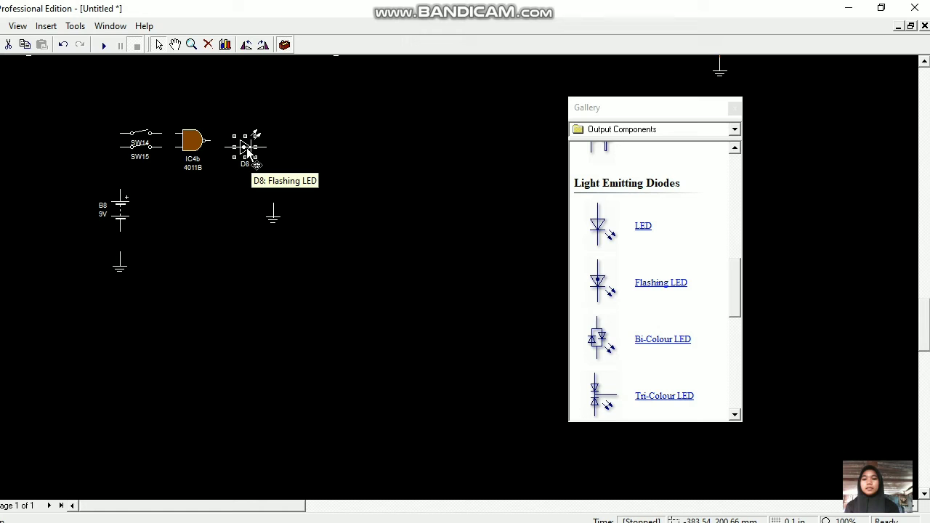
Reposition the Flashing LED so its input end is level with the NAND gate's output
{"action": "left_click", "coordinate": [251, 145]}
{"action": "left_click_drag", "start_coordinate": [252, 143], "coordinate": [248, 145]}
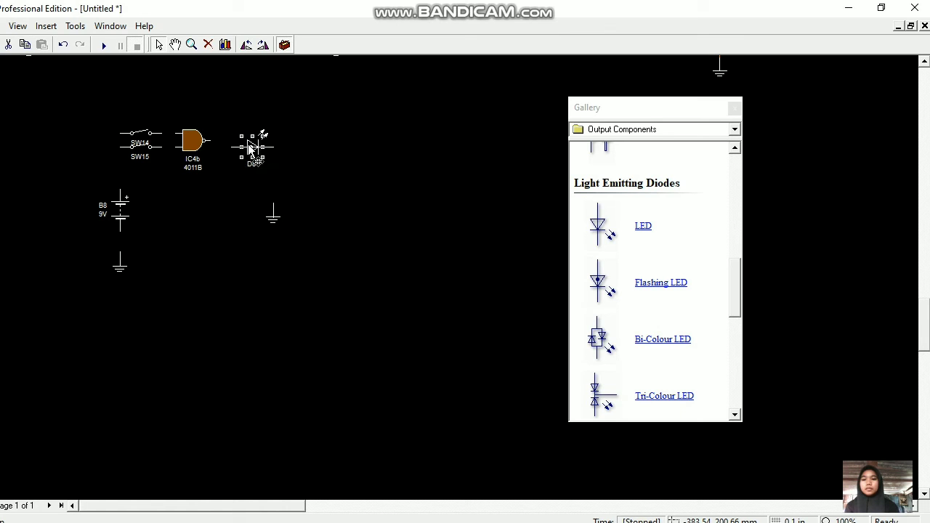
{"action": "left_click", "coordinate": [248, 145]}
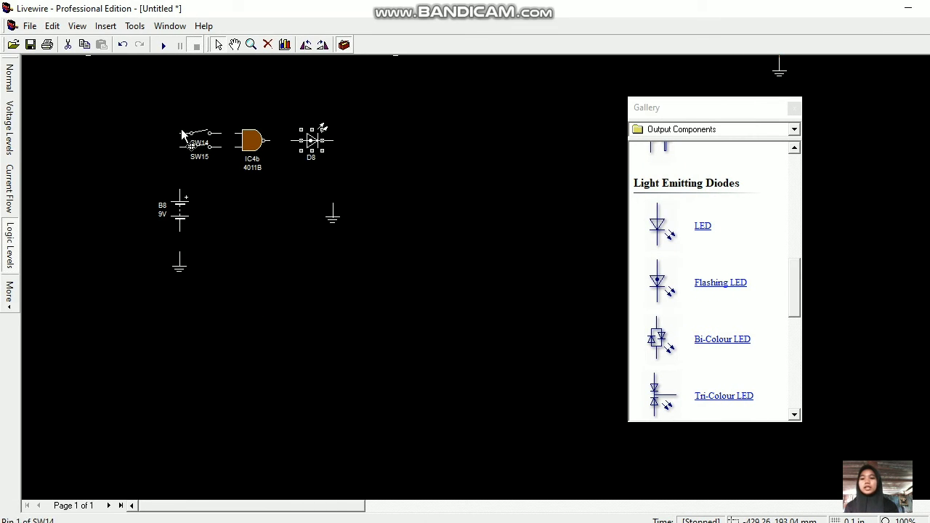
Wire the NAND circuit from the battery and its ground through both switches to the gate, then through the Flashing LED to the output ground
{"action": "left_click_drag", "start_coordinate": [177, 132], "coordinate": [182, 192]}
{"action": "left_click_drag", "start_coordinate": [180, 231], "coordinate": [180, 254]}
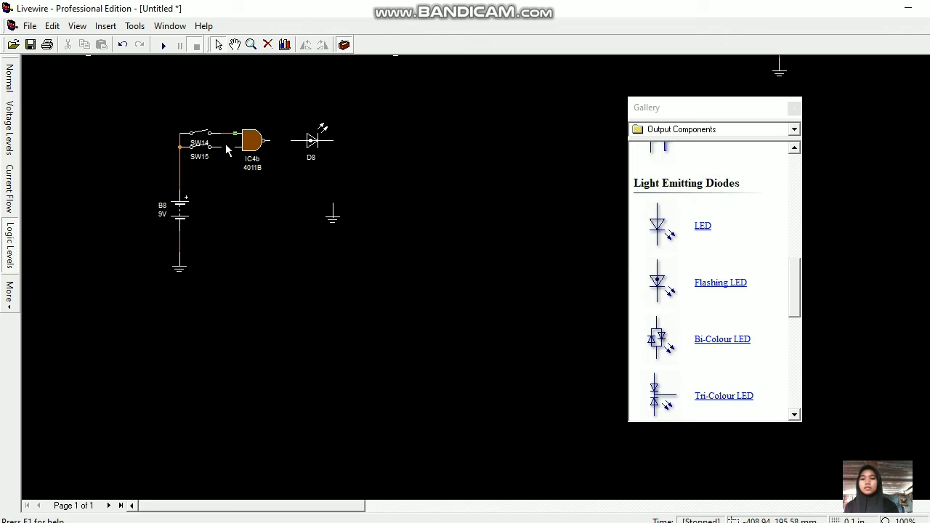
{"action": "left_click_drag", "start_coordinate": [222, 145], "coordinate": [226, 148]}
{"action": "left_click_drag", "start_coordinate": [268, 139], "coordinate": [333, 207]}
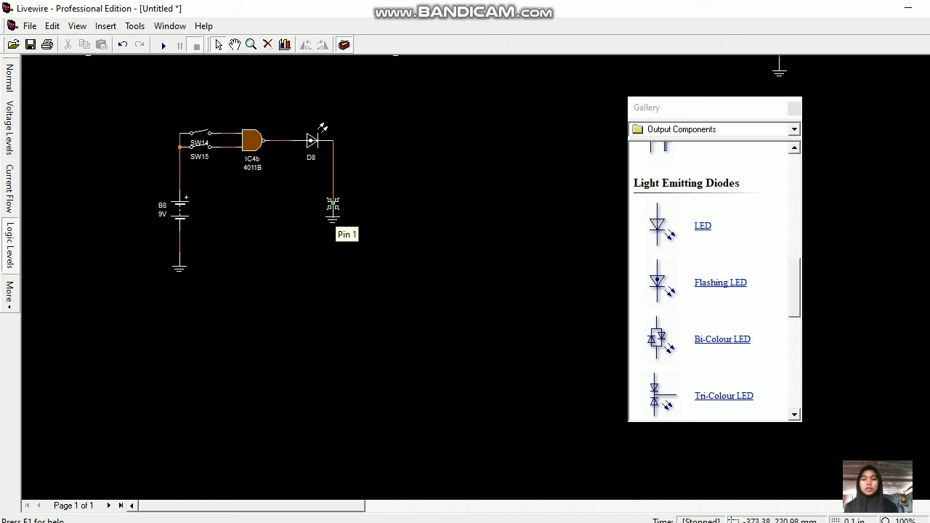
Run the simulation and close both NAND input switches to test the gate
{"action": "left_click", "coordinate": [164, 45]}
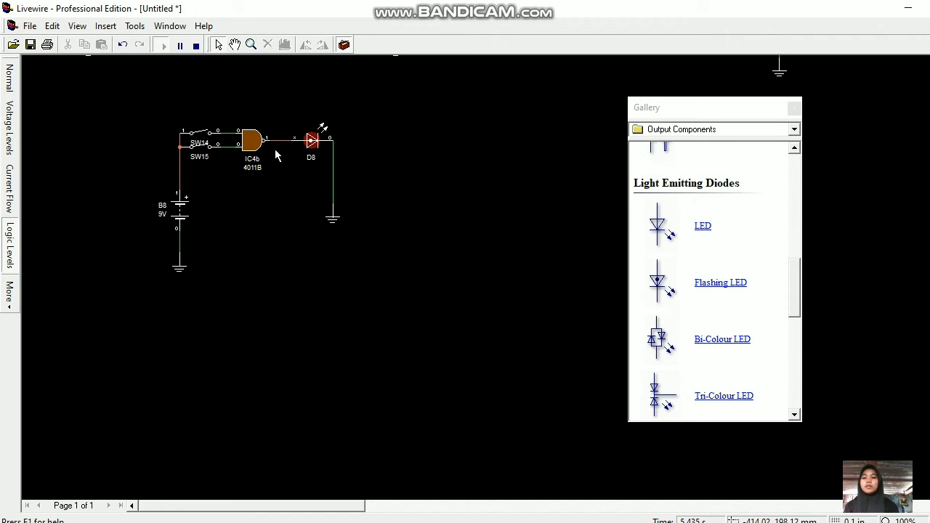
{"action": "left_click", "coordinate": [205, 139]}
{"action": "left_click", "coordinate": [199, 150]}
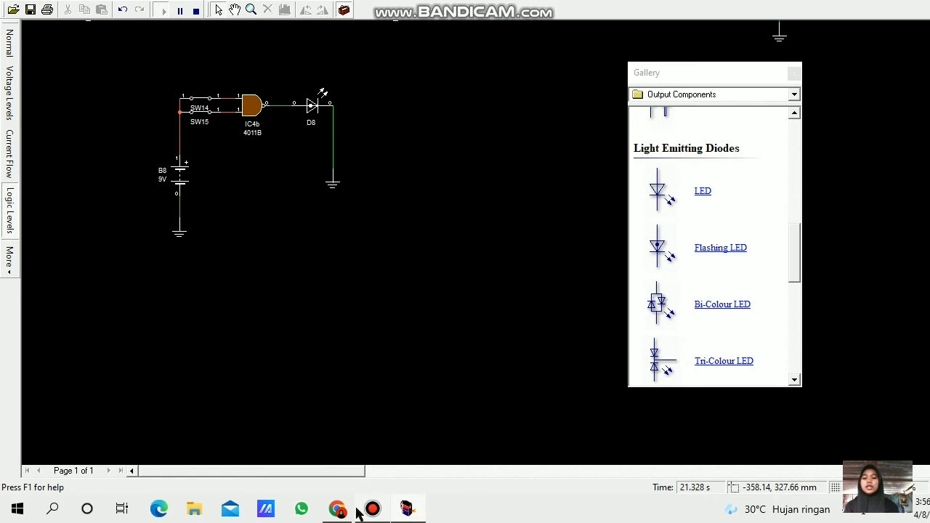
Switch to Chrome and review the NAND truth table, the assignment's gate list, and the NOR gate's description and symbol
{"action": "left_click", "coordinate": [341, 513]}
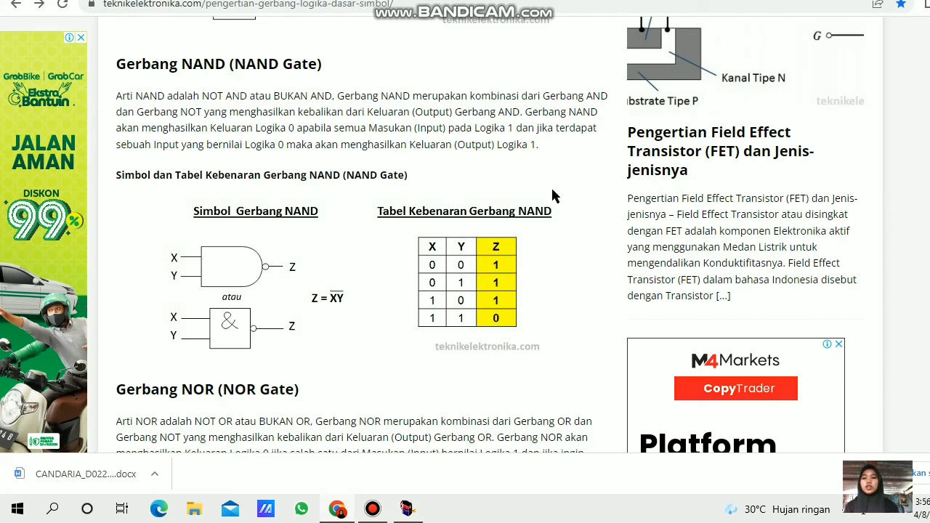
{"action": "left_click", "coordinate": [227, 13]}
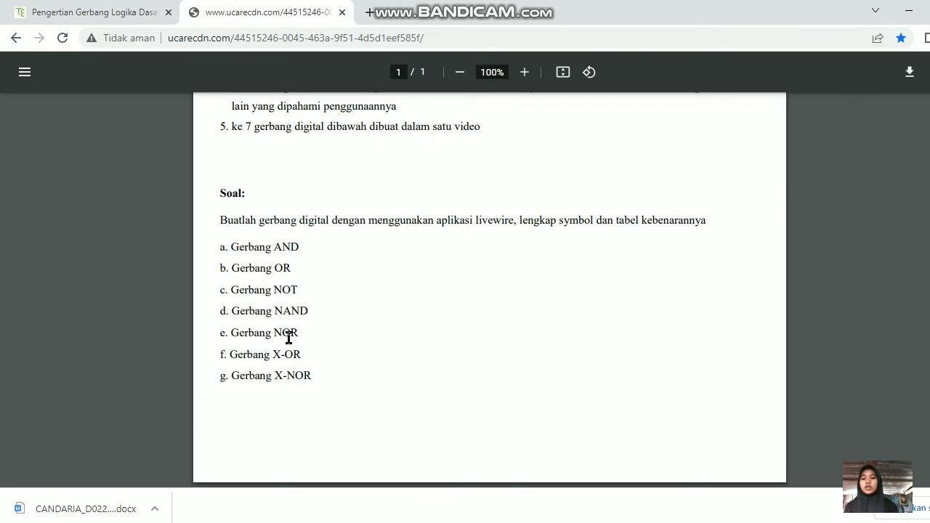
{"action": "left_click", "coordinate": [108, 14]}
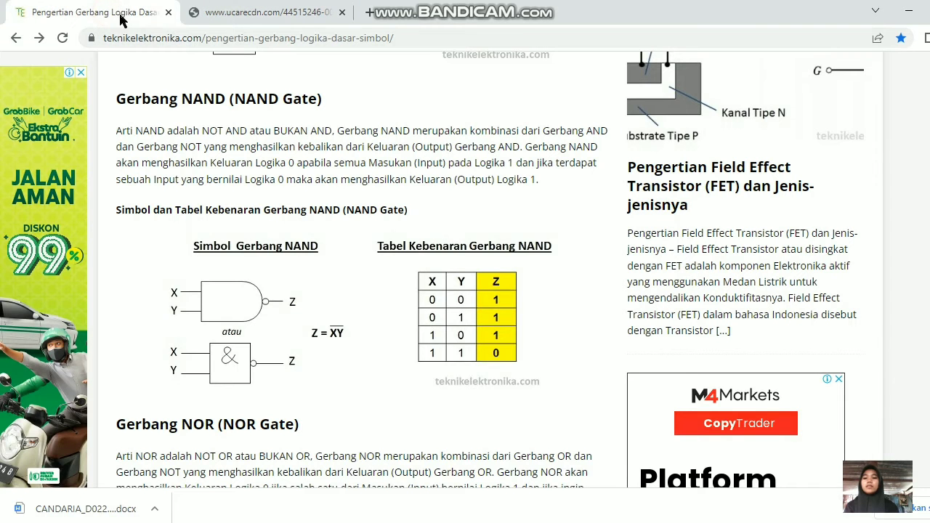
{"action": "mouse_move", "coordinate": [929, 207]}
{"action": "left_mouse_down"}
{"action": "mouse_move", "coordinate": [929, 232]}
{"action": "mouse_move", "coordinate": [928, 216]}
{"action": "left_mouse_up"}
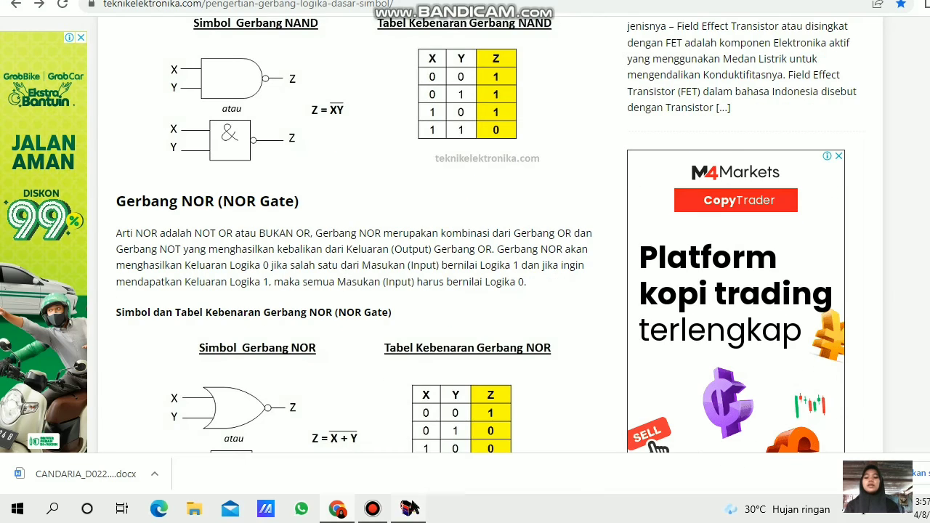
{"action": "left_click", "coordinate": [404, 510]}
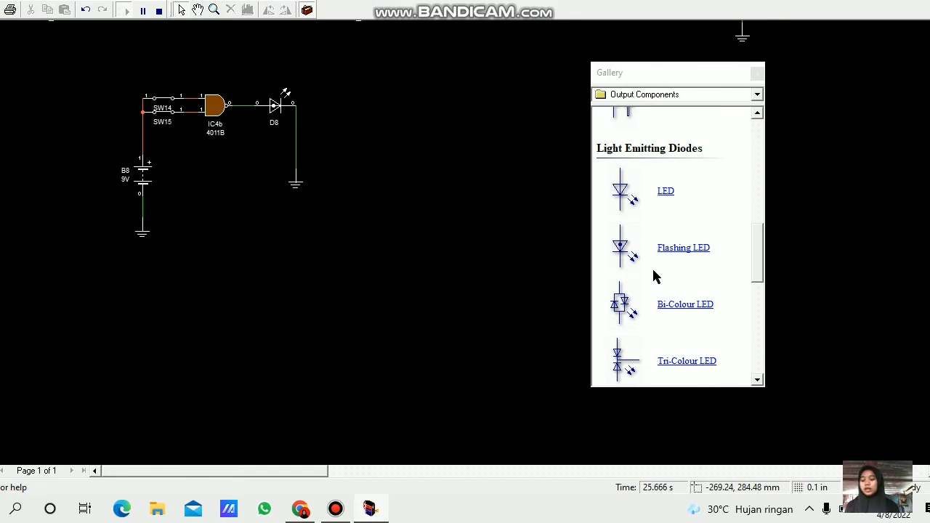
{"action": "left_click", "coordinate": [302, 511]}
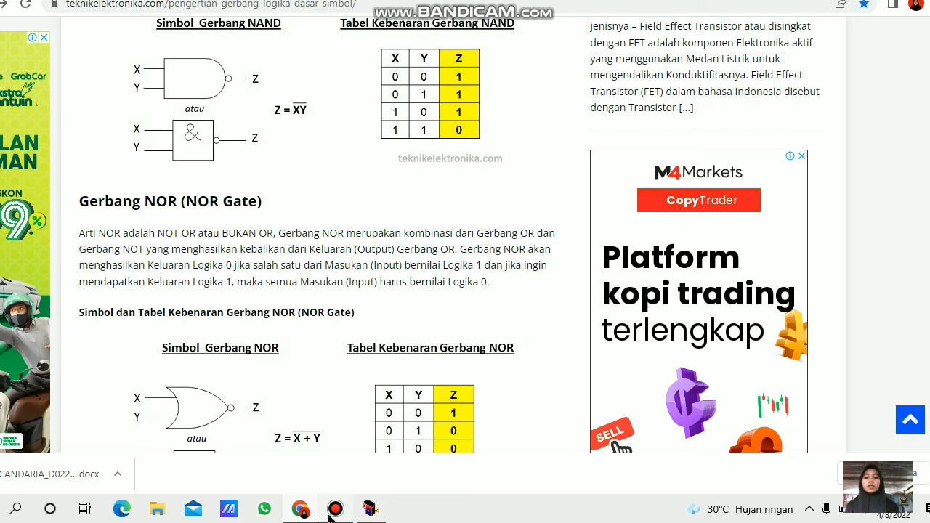
Switch back to Livewire and place a NOR Gate from the logic gates in the empty area beyond the NAND circuit's output side
{"action": "left_click", "coordinate": [370, 511]}
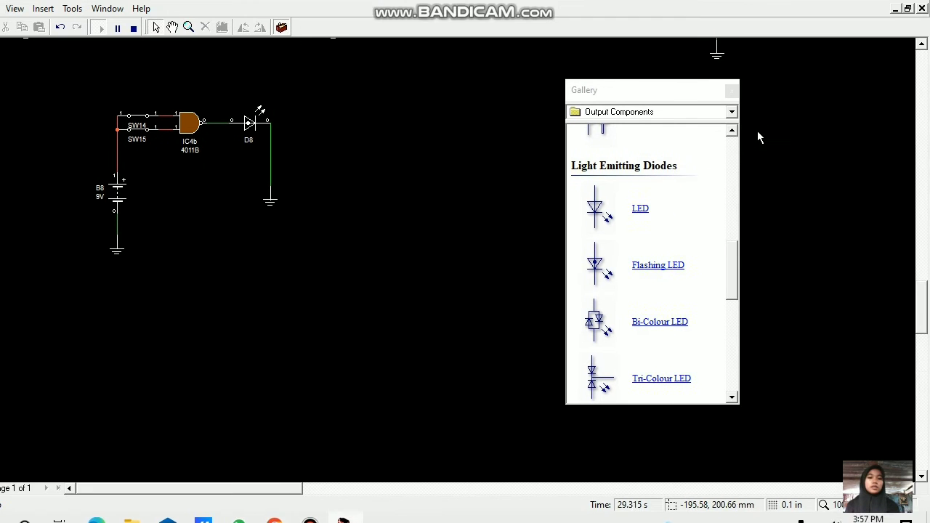
{"action": "left_click", "coordinate": [732, 128]}
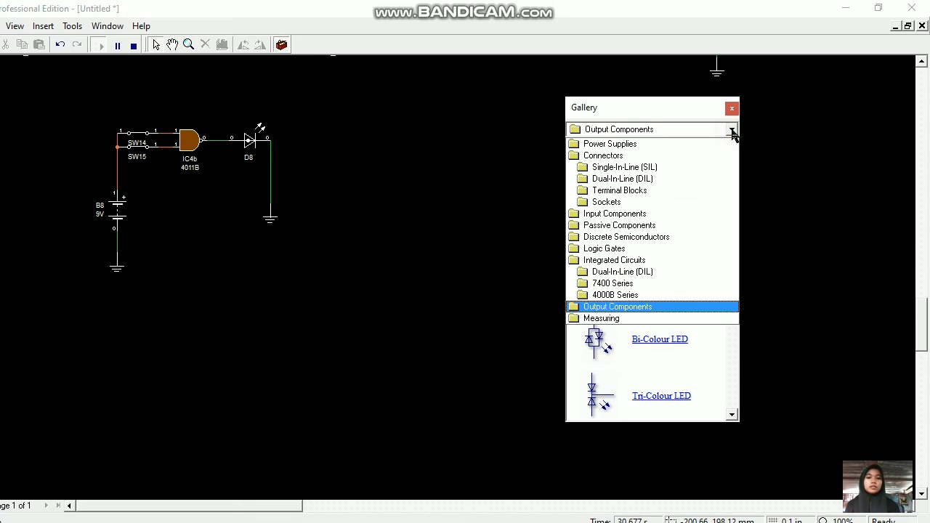
{"action": "left_click", "coordinate": [605, 249]}
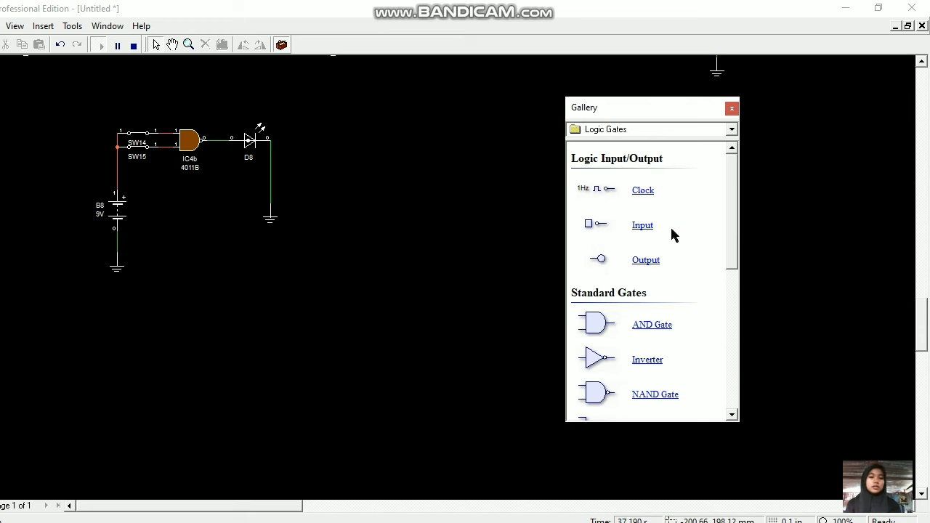
{"action": "left_click_drag", "start_coordinate": [729, 227], "coordinate": [743, 332]}
{"action": "left_click_drag", "start_coordinate": [582, 274], "coordinate": [492, 142]}
{"action": "left_click_drag", "start_coordinate": [254, 471], "coordinate": [270, 474]}
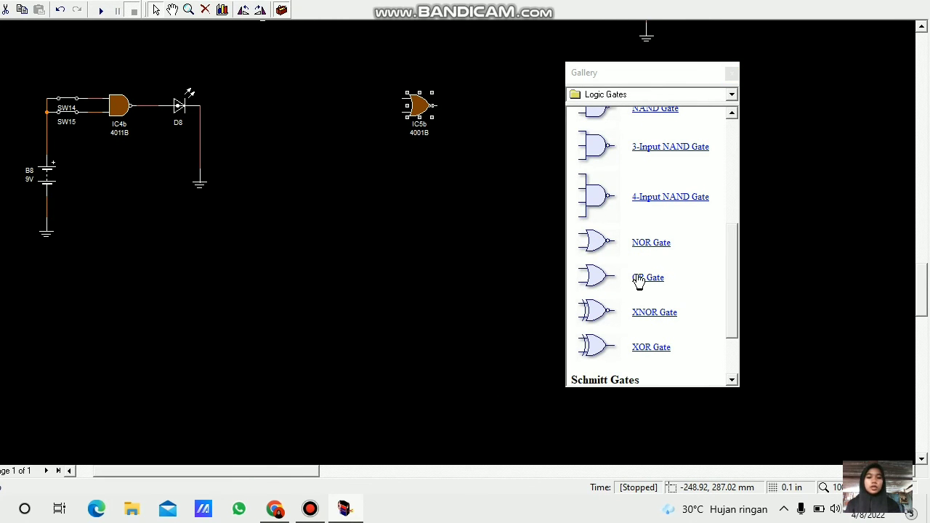
Place two SPST switches on the NOR gate's input side, one level with each input
{"action": "left_click", "coordinate": [732, 95]}
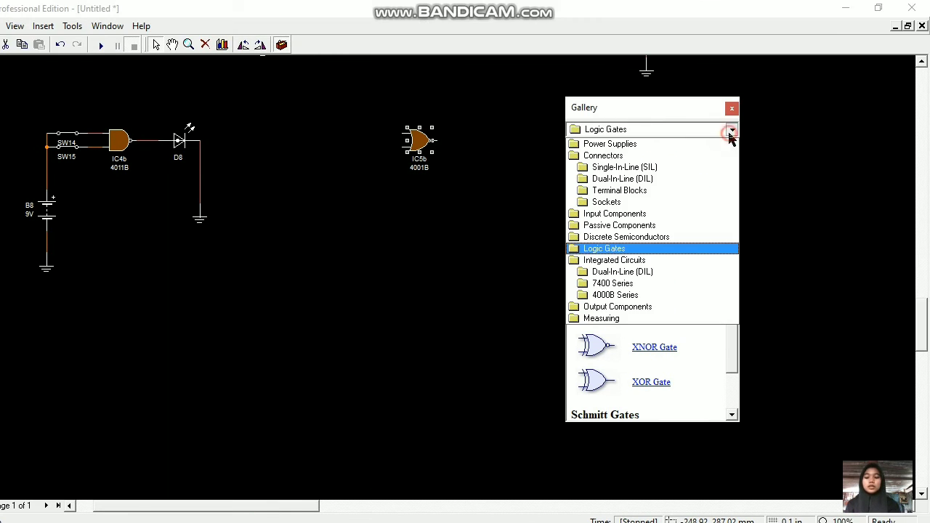
{"action": "left_click", "coordinate": [623, 213]}
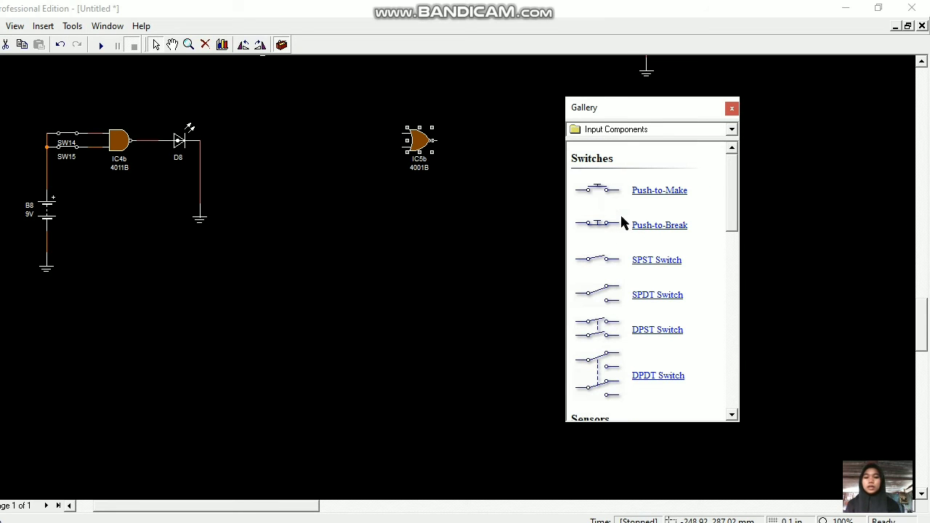
{"action": "left_click_drag", "start_coordinate": [600, 263], "coordinate": [365, 137]}
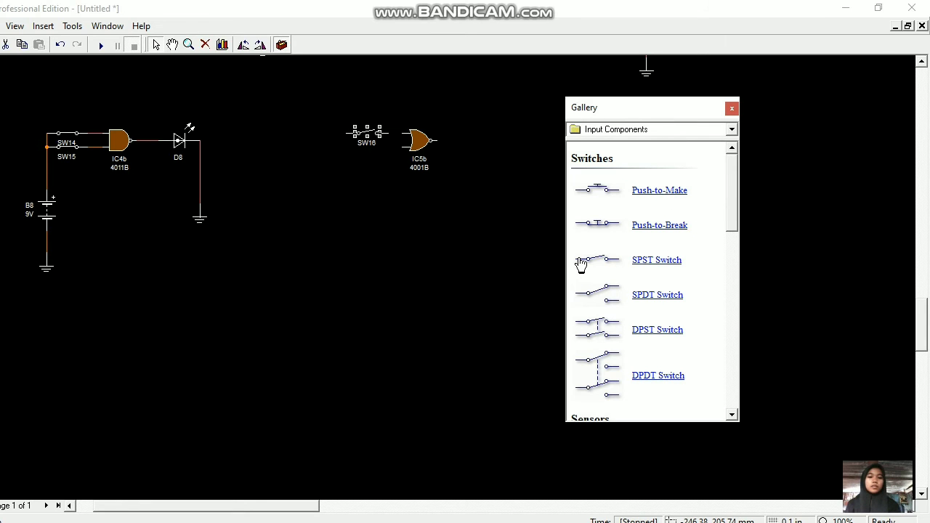
{"action": "left_click_drag", "start_coordinate": [581, 263], "coordinate": [369, 150]}
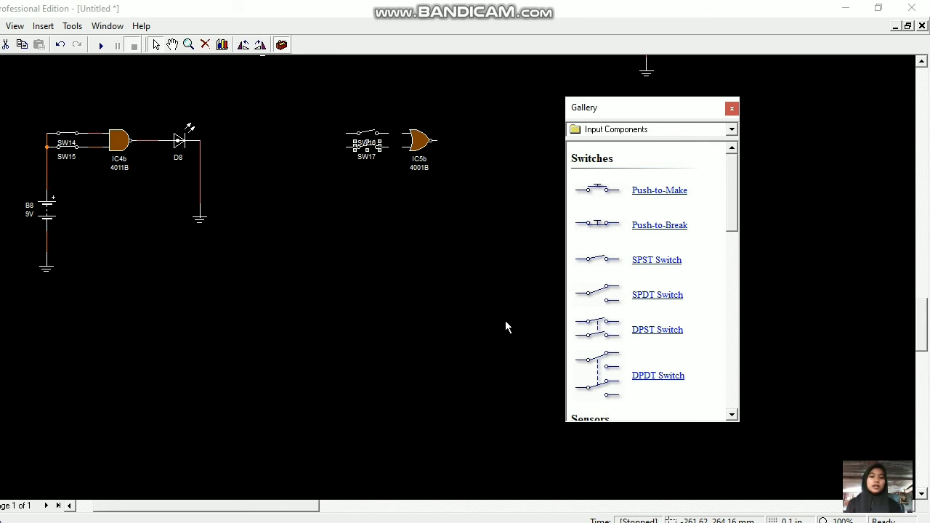
Place a 9V battery below the NOR circuit's switches, with one ground beneath it and another on the output side
{"action": "left_click", "coordinate": [720, 130]}
{"action": "left_click", "coordinate": [626, 144]}
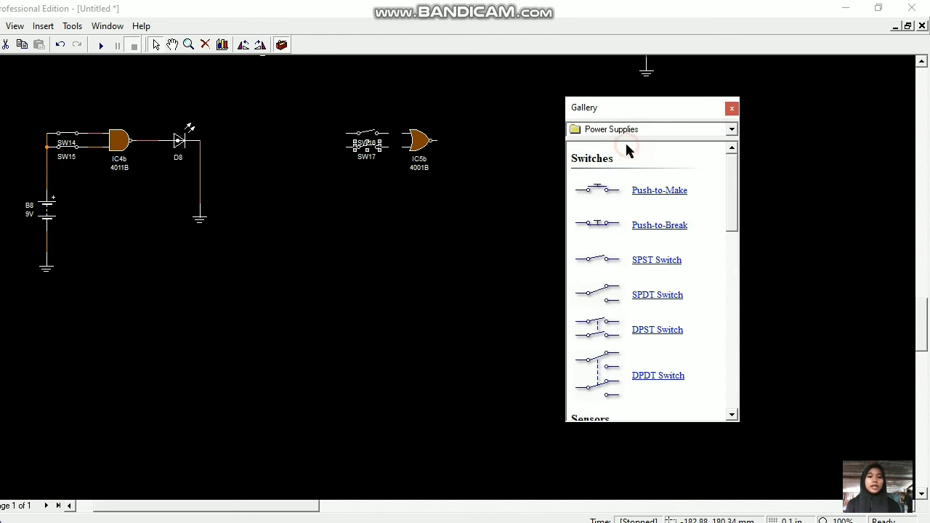
{"action": "left_click_drag", "start_coordinate": [602, 199], "coordinate": [349, 220]}
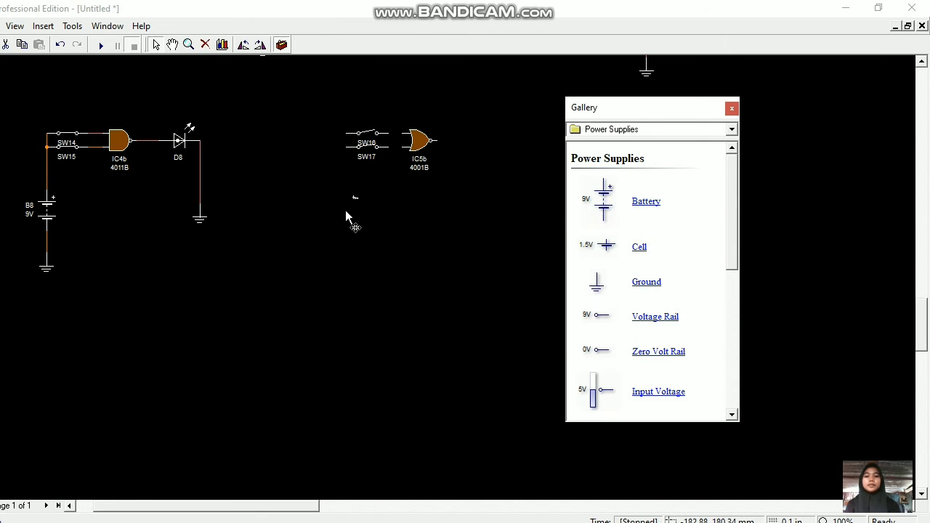
{"action": "left_click_drag", "start_coordinate": [602, 285], "coordinate": [346, 286]}
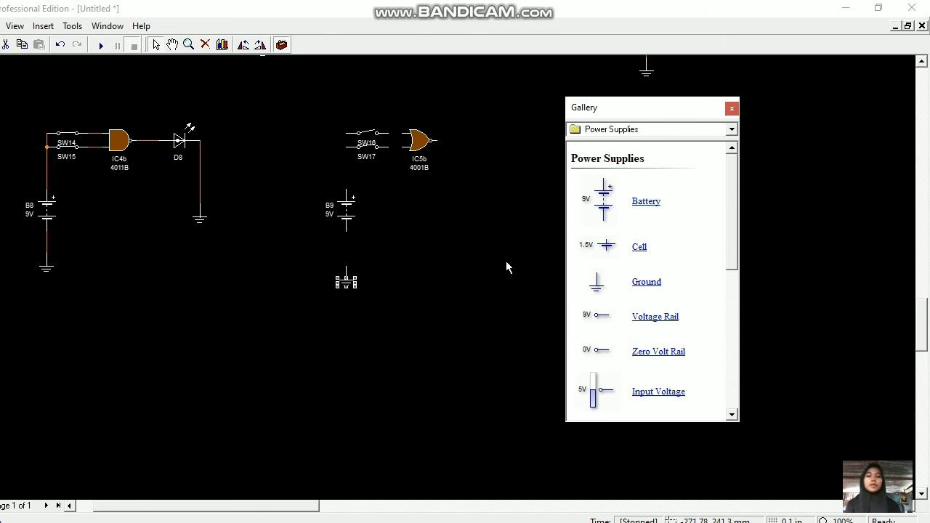
{"action": "left_click_drag", "start_coordinate": [598, 287], "coordinate": [528, 212]}
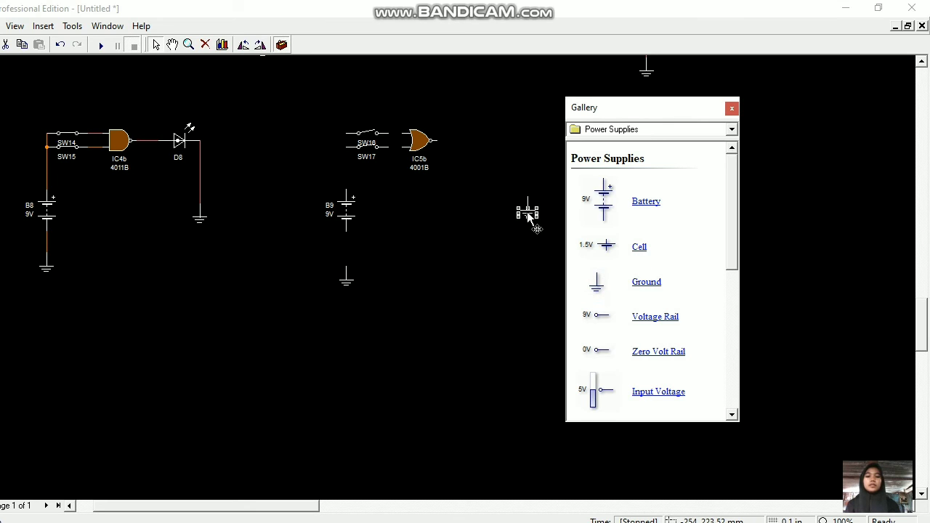
Place an LED on the NOR gate's output side, rotate it anti-clockwise to lie horizontally, and align it with the gate's output
{"action": "left_click", "coordinate": [731, 131]}
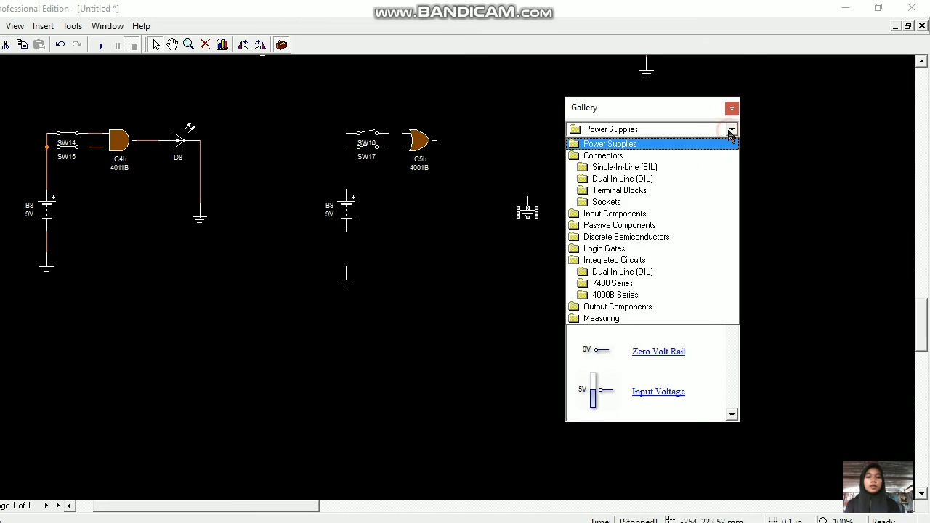
{"action": "left_click", "coordinate": [603, 309]}
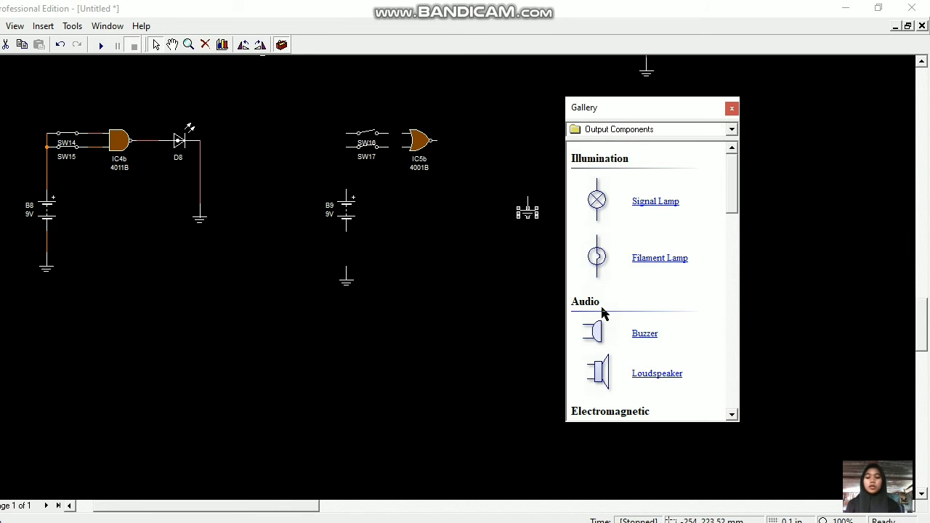
{"action": "left_click_drag", "start_coordinate": [730, 203], "coordinate": [737, 286]}
{"action": "left_click_drag", "start_coordinate": [596, 328], "coordinate": [491, 139]}
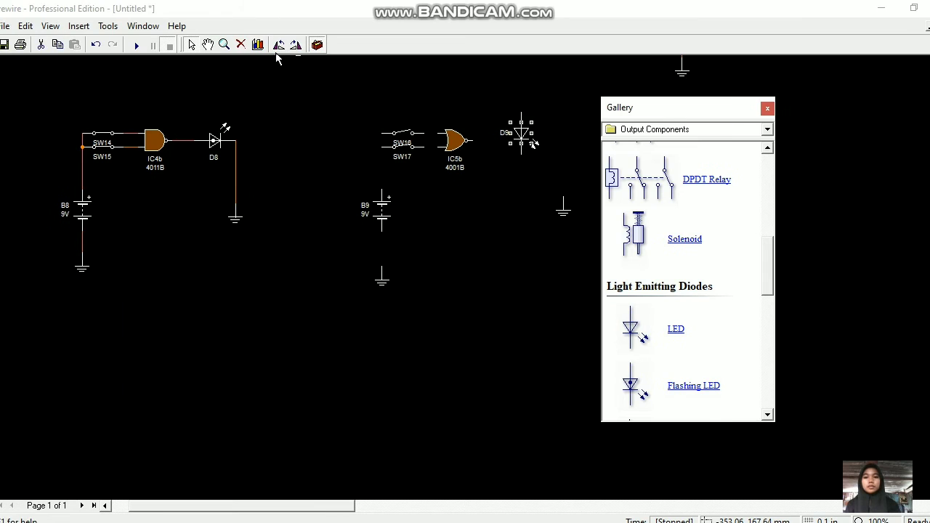
{"action": "left_click", "coordinate": [279, 45]}
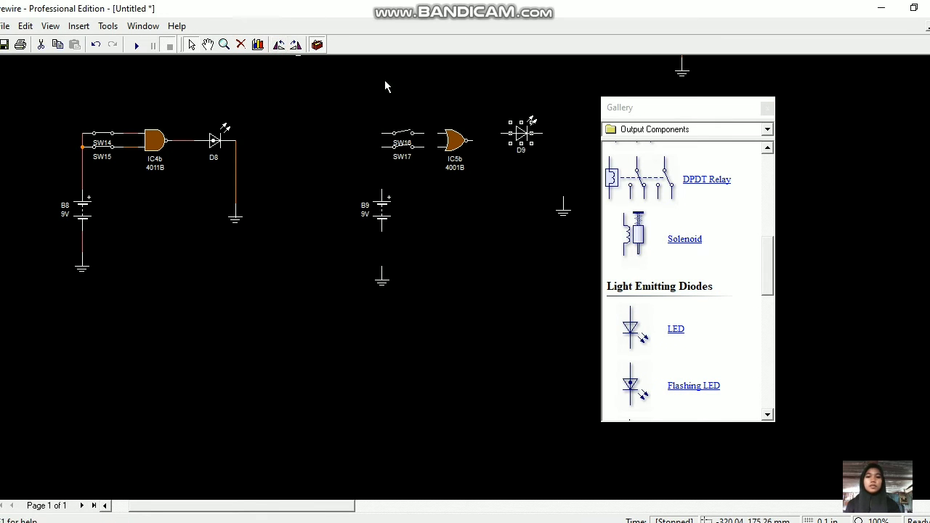
{"action": "left_click_drag", "start_coordinate": [522, 134], "coordinate": [514, 140]}
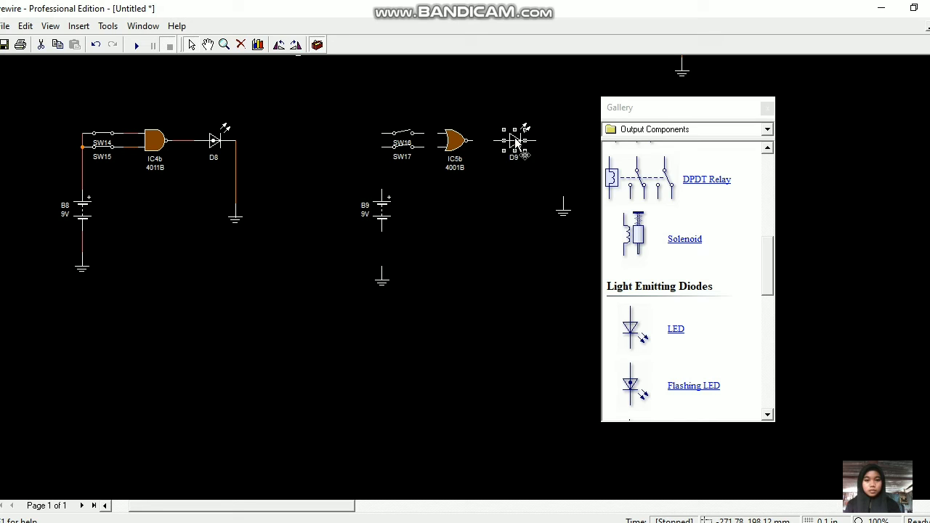
Move the NOR circuit's output-side ground directly beneath the LED's free end
{"action": "left_click_drag", "start_coordinate": [563, 210], "coordinate": [541, 204]}
{"action": "left_click", "coordinate": [540, 203]}
{"action": "left_click", "coordinate": [544, 207]}
{"action": "left_click", "coordinate": [544, 212]}
{"action": "left_click_drag", "start_coordinate": [545, 213], "coordinate": [535, 207]}
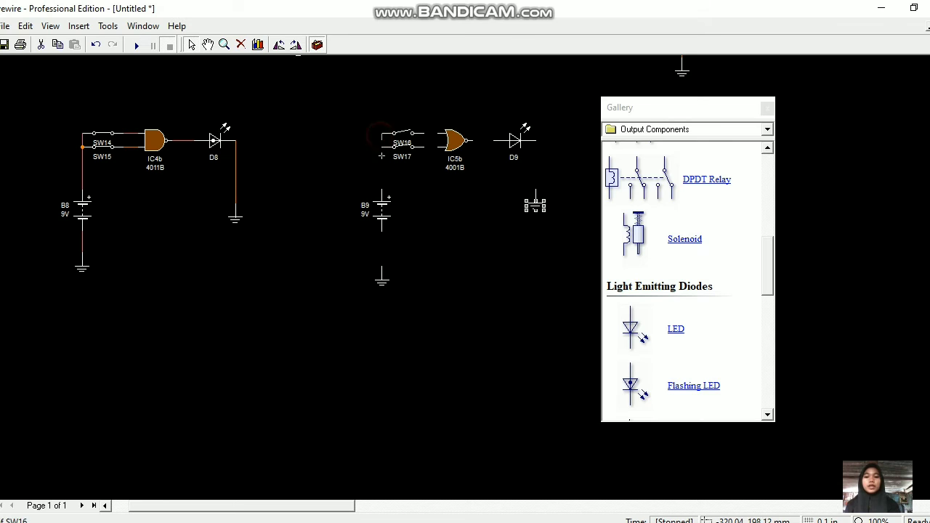
Wire the NOR circuit's switches to the battery's positive terminal, move the battery slightly lower, and wire its negative terminal to the ground below
{"action": "left_click_drag", "start_coordinate": [383, 184], "coordinate": [383, 193]}
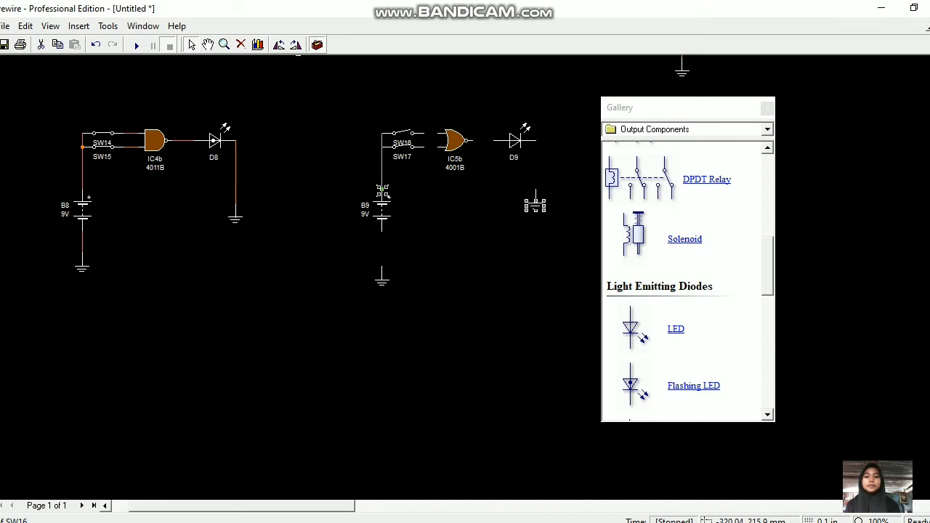
{"action": "left_click", "coordinate": [380, 232]}
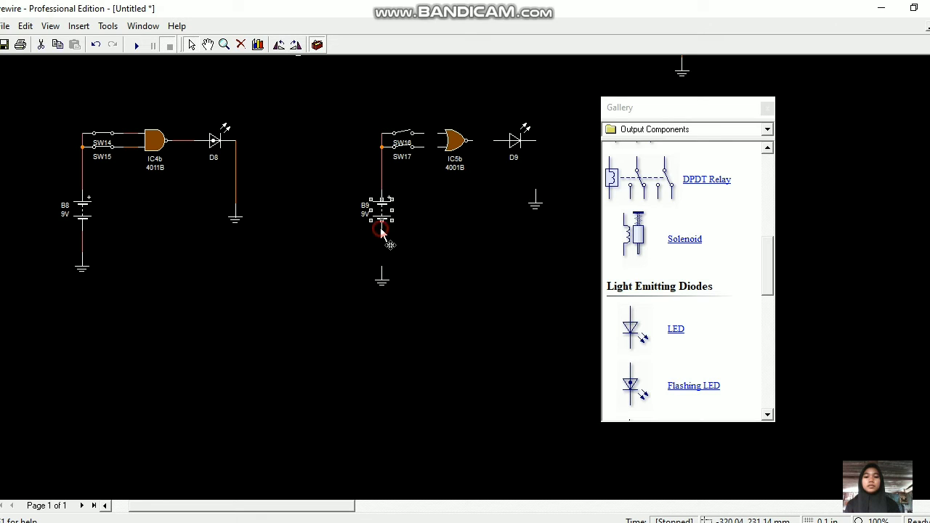
{"action": "left_click_drag", "start_coordinate": [381, 231], "coordinate": [383, 274]}
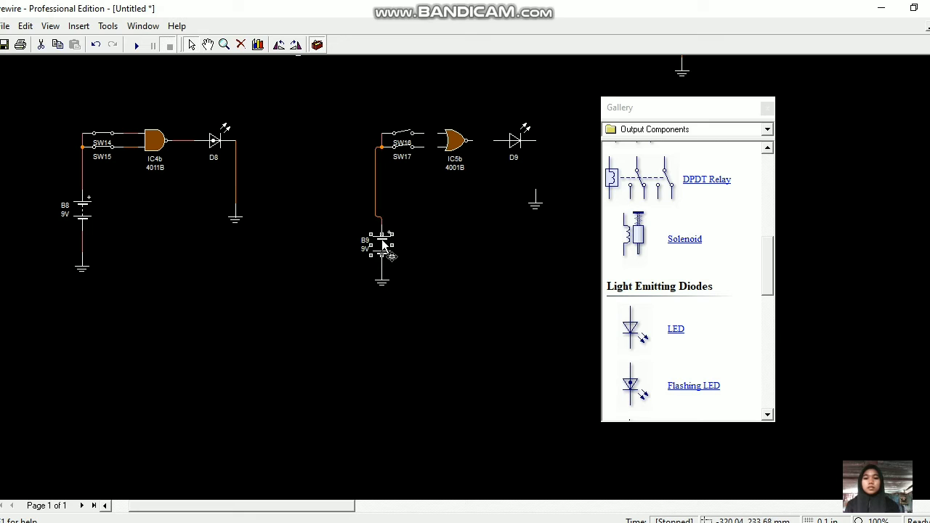
{"action": "left_click_drag", "start_coordinate": [382, 245], "coordinate": [381, 223]}
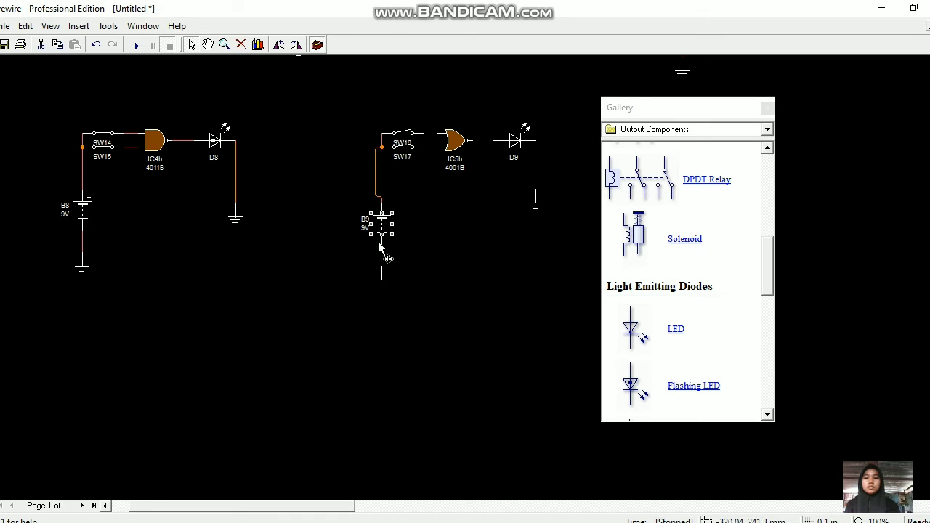
{"action": "left_click_drag", "start_coordinate": [382, 245], "coordinate": [383, 278]}
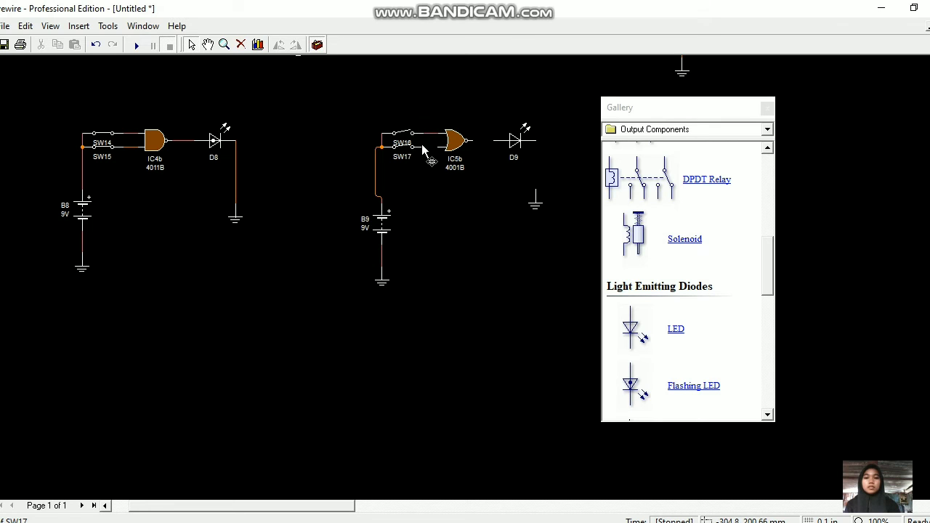
Wire the NOR circuit's lower switch to the gate, the gate's output to the LED, and the LED to its ground
{"action": "left_click_drag", "start_coordinate": [424, 148], "coordinate": [449, 149]}
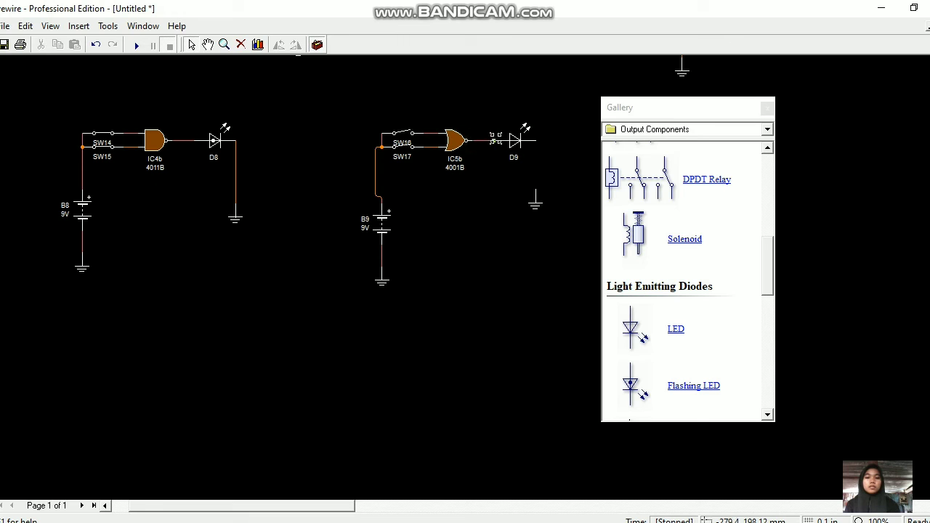
{"action": "left_click_drag", "start_coordinate": [534, 140], "coordinate": [537, 190]}
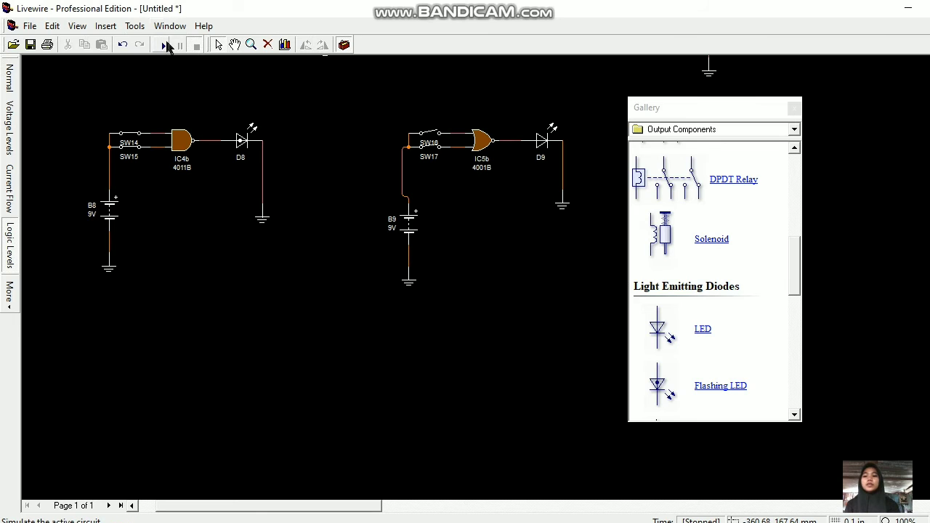
Run the simulation and close both of the NOR circuit's switches to test the LED output
{"action": "left_click", "coordinate": [167, 46]}
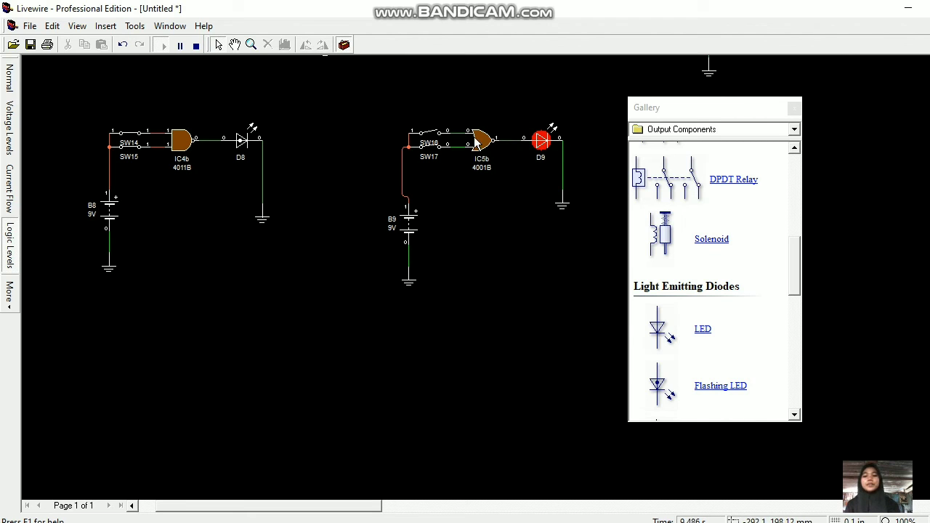
{"action": "left_click", "coordinate": [431, 137]}
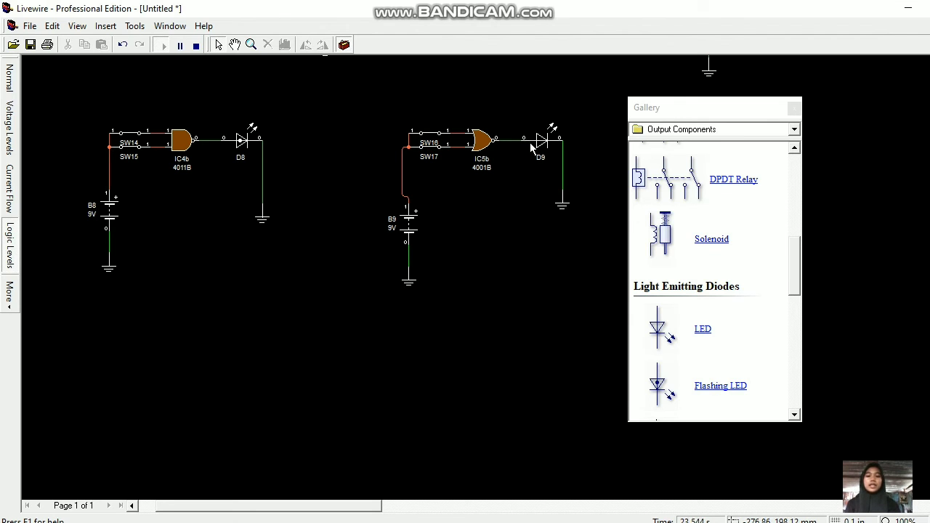
{"action": "mouse_move", "coordinate": [536, 151]}
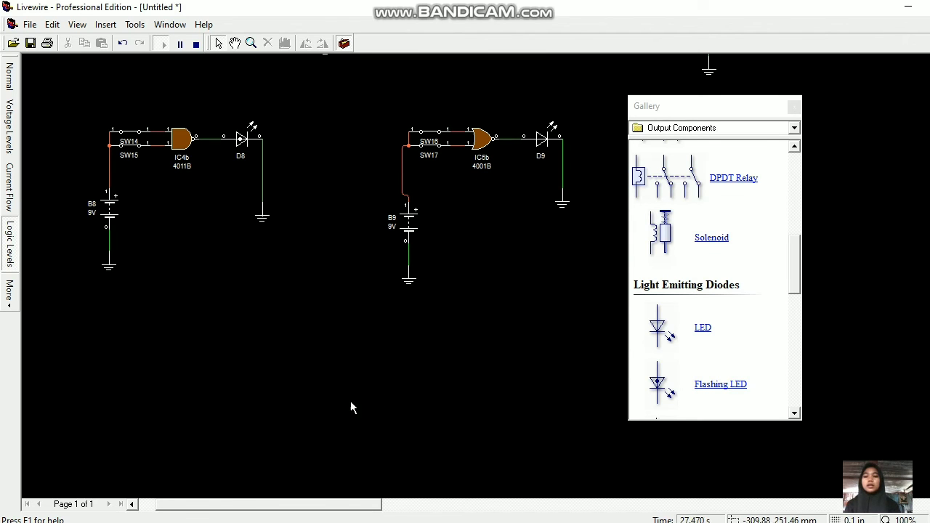
Switch to Chrome and examine the assignment's gate list and the X-OR gate's symbol and truth table
{"action": "left_click", "coordinate": [332, 515]}
{"action": "left_click", "coordinate": [287, 16]}
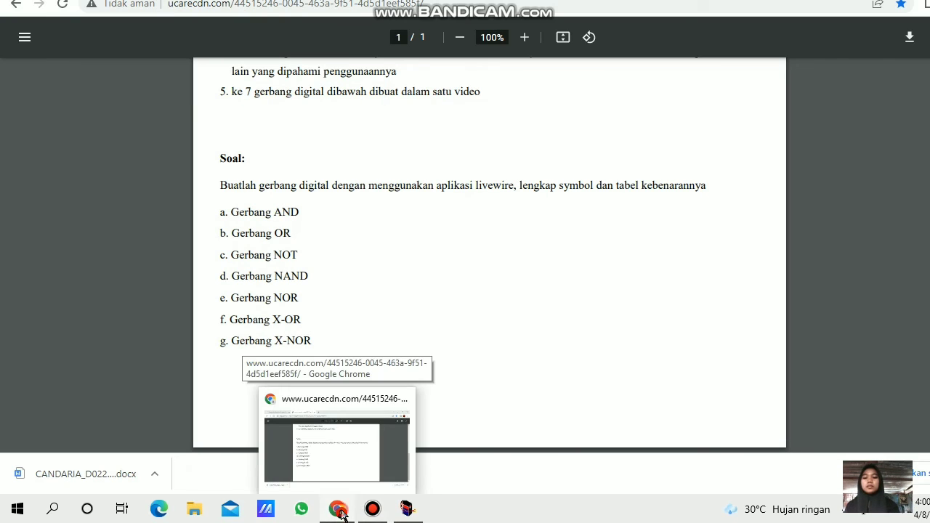
{"action": "left_click", "coordinate": [342, 513]}
{"action": "left_click", "coordinate": [550, 227]}
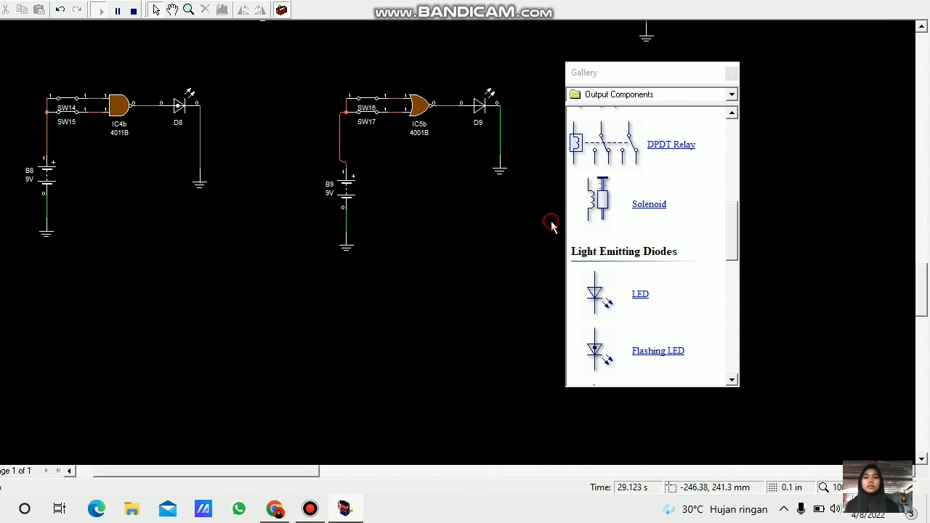
{"action": "left_click", "coordinate": [275, 510]}
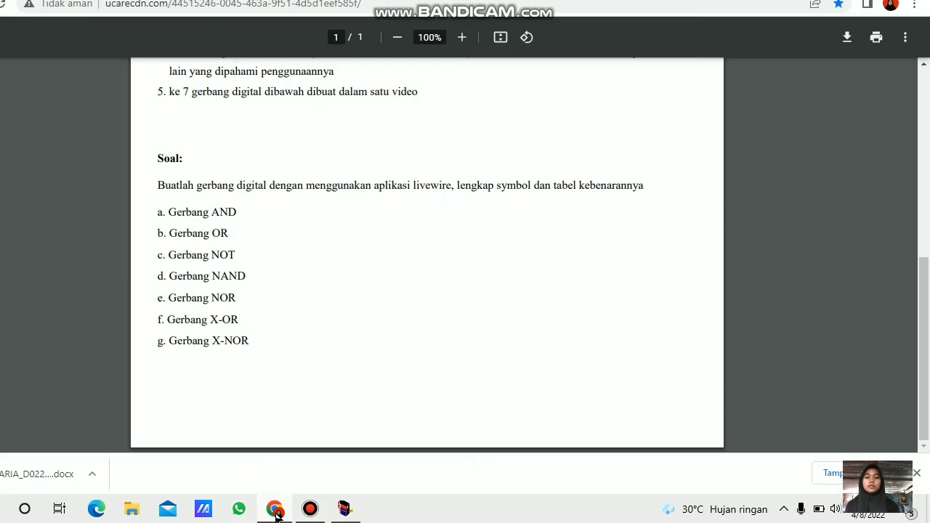
{"action": "left_click", "coordinate": [927, 284]}
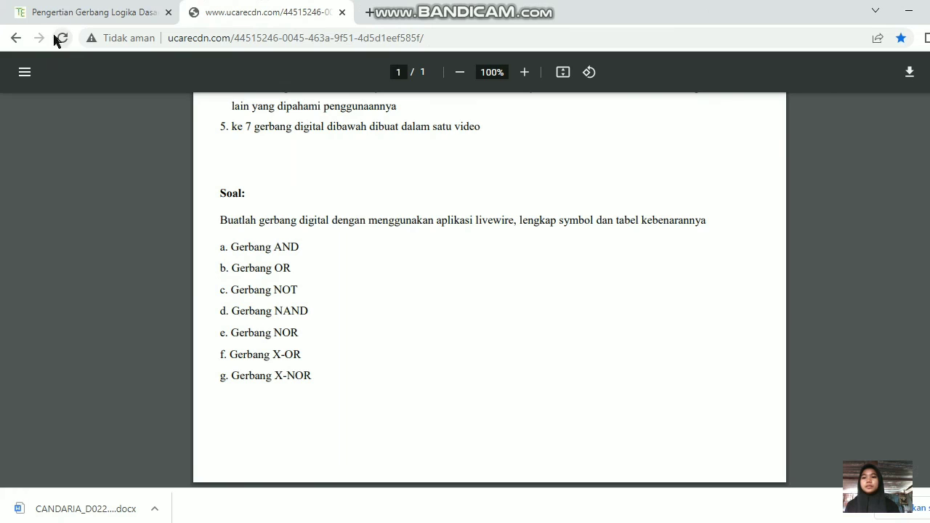
{"action": "left_click", "coordinate": [66, 10]}
{"action": "left_click", "coordinate": [929, 202]}
{"action": "left_click_drag", "start_coordinate": [923, 202], "coordinate": [925, 222]}
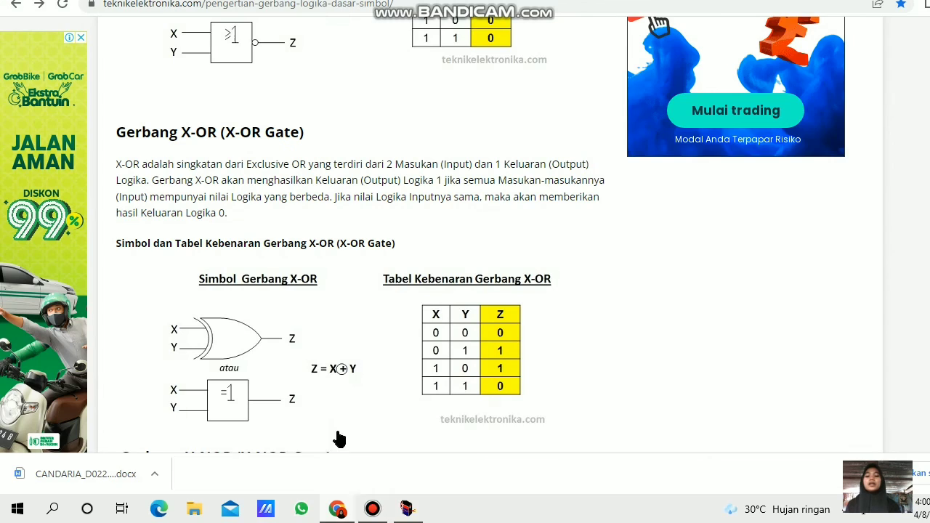
Return to Livewire and place an XOR gate from the logic gates in the empty area beyond the NOR circuit
{"action": "left_click", "coordinate": [406, 510]}
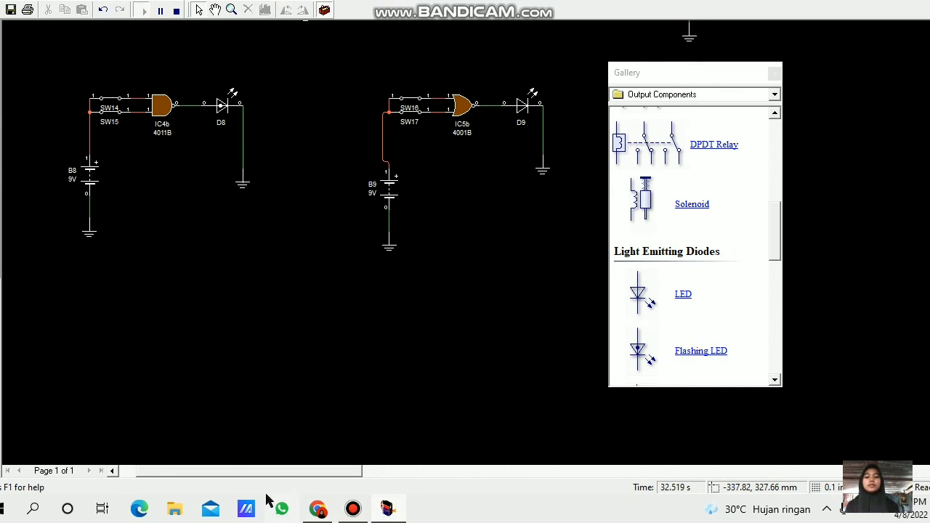
{"action": "left_click_drag", "start_coordinate": [345, 472], "coordinate": [465, 492]}
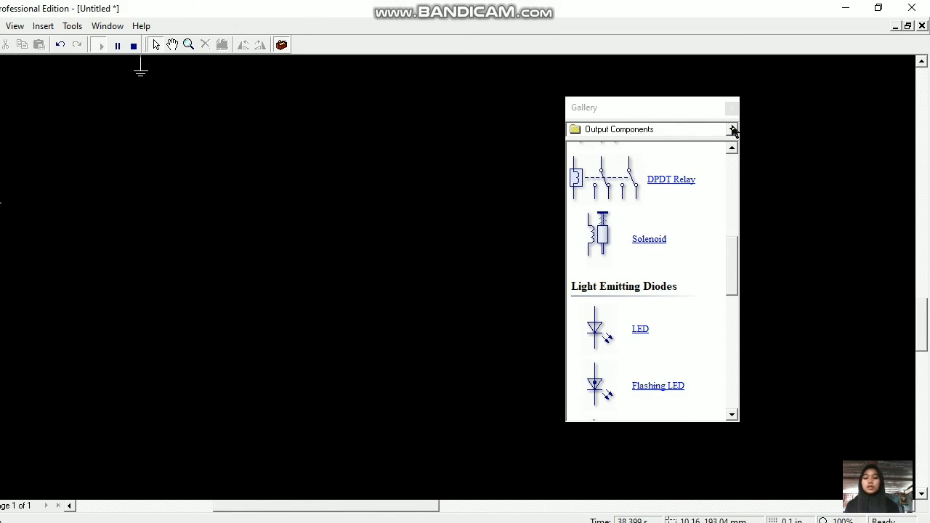
{"action": "left_click", "coordinate": [733, 129]}
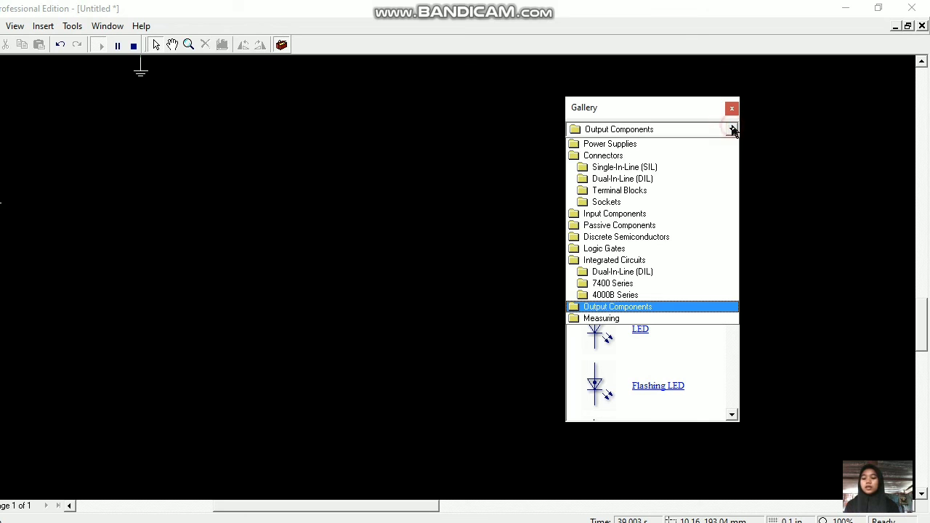
{"action": "left_click", "coordinate": [616, 249]}
{"action": "left_click_drag", "start_coordinate": [736, 260], "coordinate": [733, 380]}
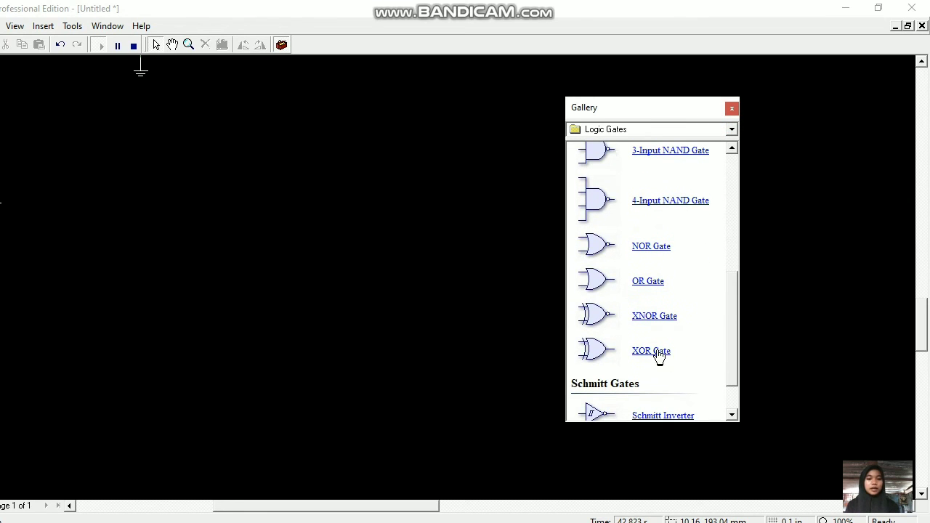
{"action": "left_click_drag", "start_coordinate": [596, 355], "coordinate": [303, 178]}
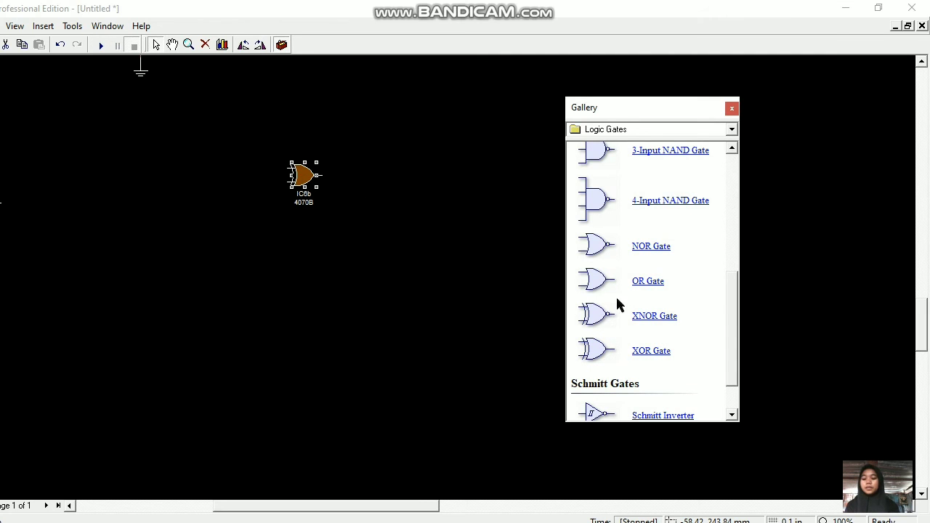
Place two SPST switches, one above the other, in line with the XOR gate's two inputs
{"action": "left_click", "coordinate": [707, 128]}
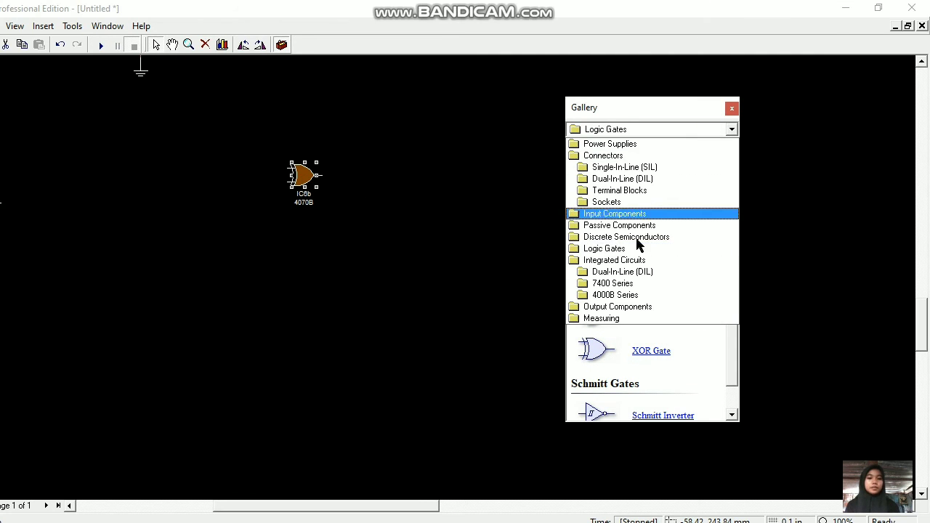
{"action": "left_click", "coordinate": [625, 215]}
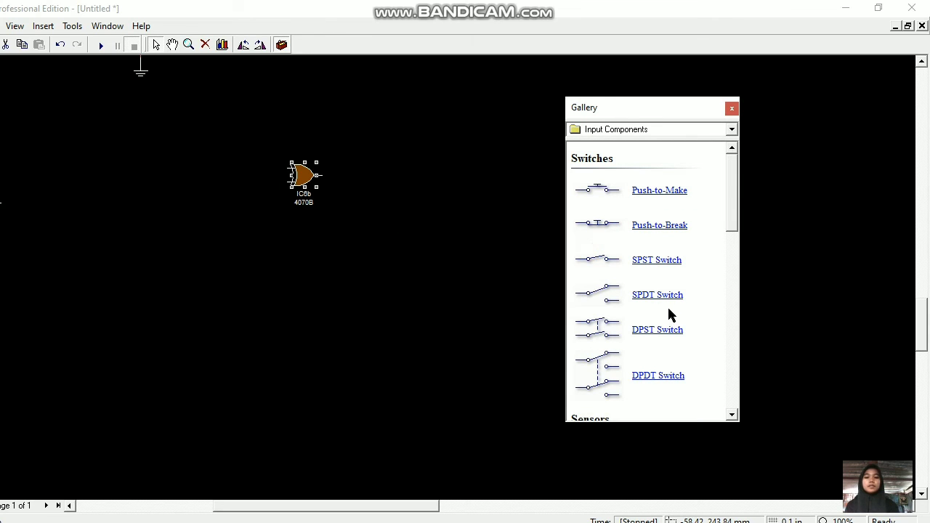
{"action": "left_click_drag", "start_coordinate": [603, 271], "coordinate": [261, 168]}
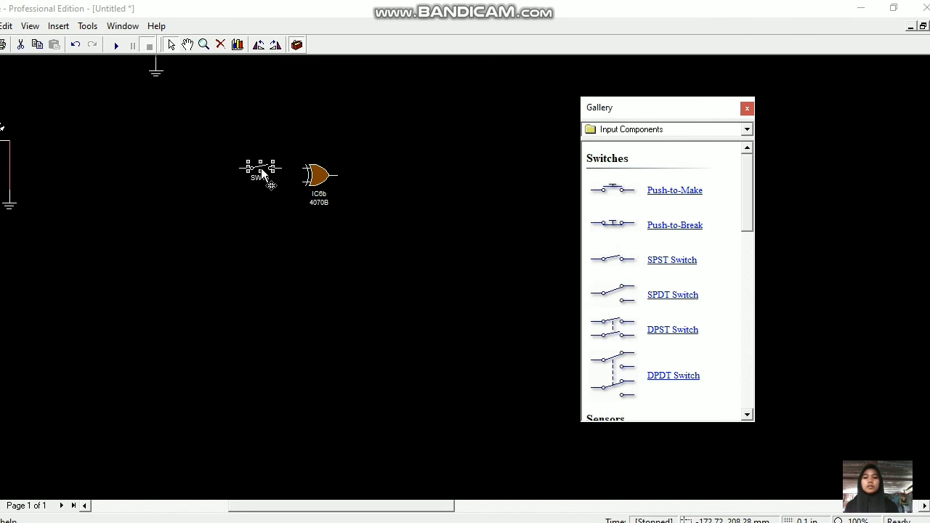
{"action": "left_click_drag", "start_coordinate": [600, 266], "coordinate": [255, 189]}
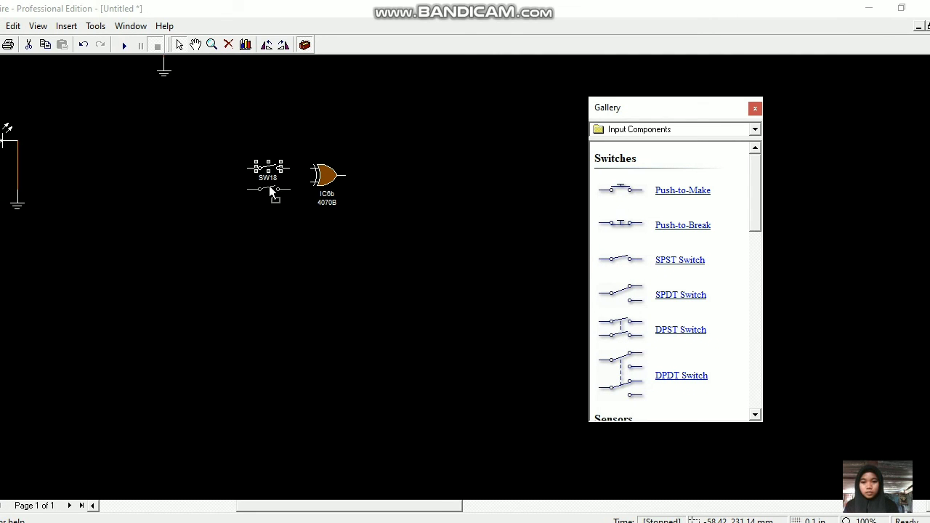
{"action": "left_click_drag", "start_coordinate": [270, 181], "coordinate": [270, 181]}
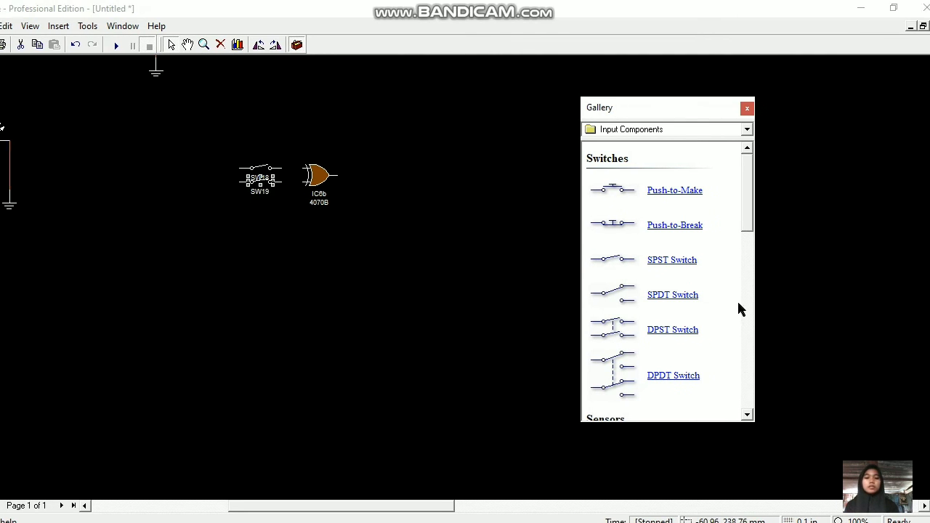
Place a 9V battery below the XOR circuit's switches, with one ground beneath it and another on the output side
{"action": "left_click", "coordinate": [731, 130]}
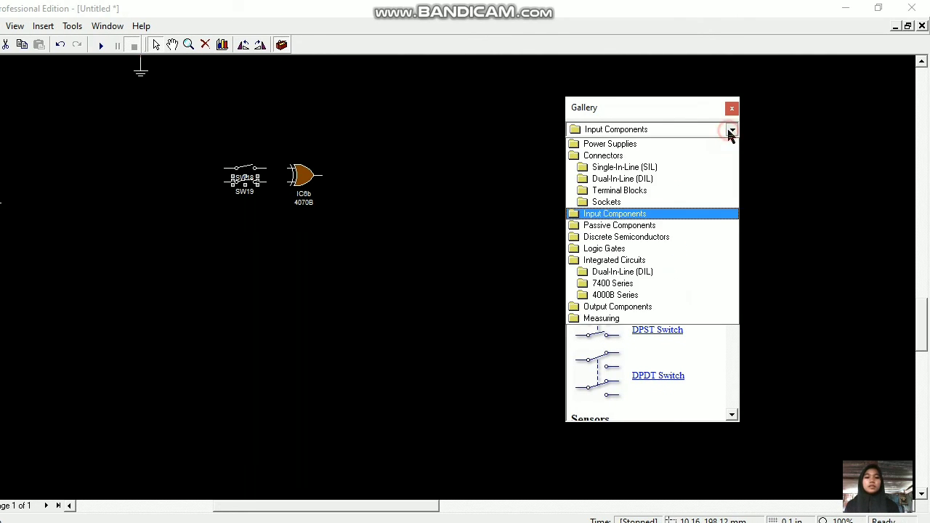
{"action": "left_click", "coordinate": [602, 144]}
{"action": "left_click_drag", "start_coordinate": [602, 203], "coordinate": [235, 231]}
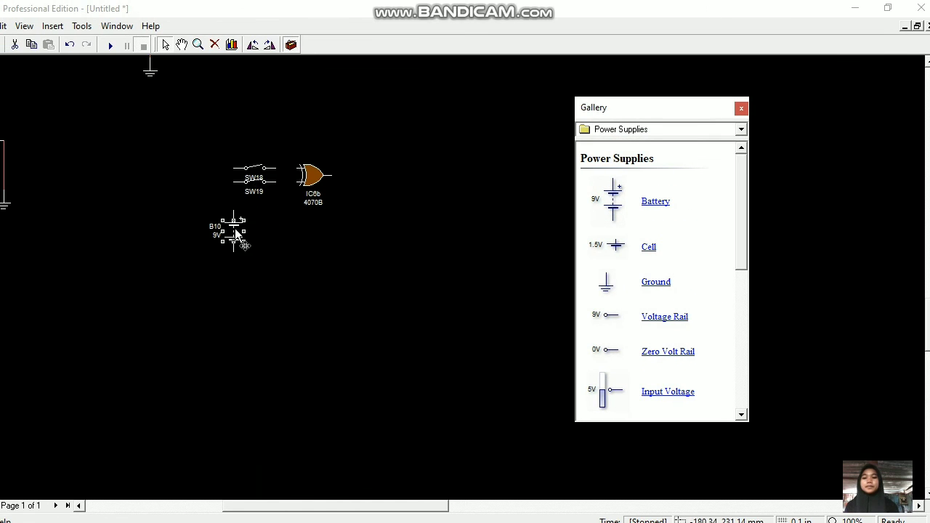
{"action": "left_click_drag", "start_coordinate": [608, 291], "coordinate": [240, 312]}
{"action": "left_click_drag", "start_coordinate": [613, 284], "coordinate": [415, 245]}
Place an LED in line with the XOR gate's output and rotate it anti-clockwise to lie horizontally
{"action": "left_click", "coordinate": [732, 129]}
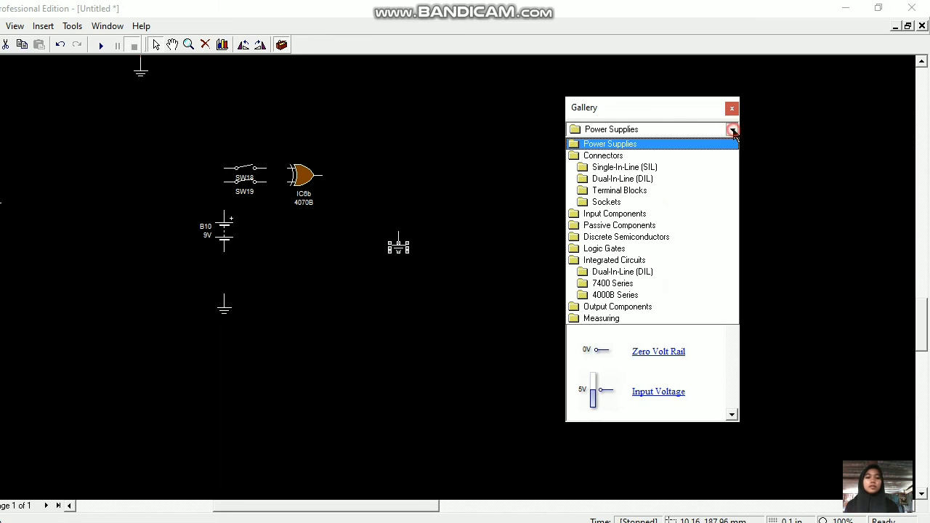
{"action": "left_click", "coordinate": [634, 307]}
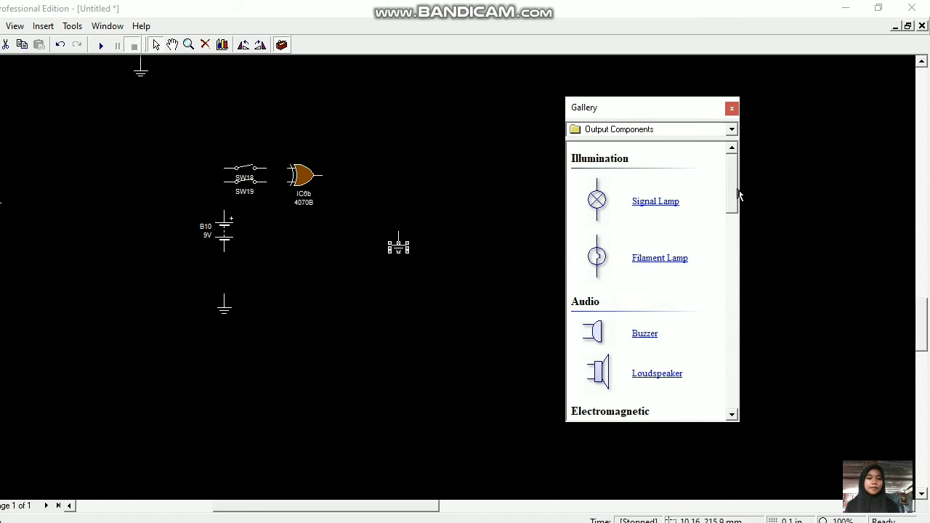
{"action": "left_click_drag", "start_coordinate": [731, 195], "coordinate": [739, 260]}
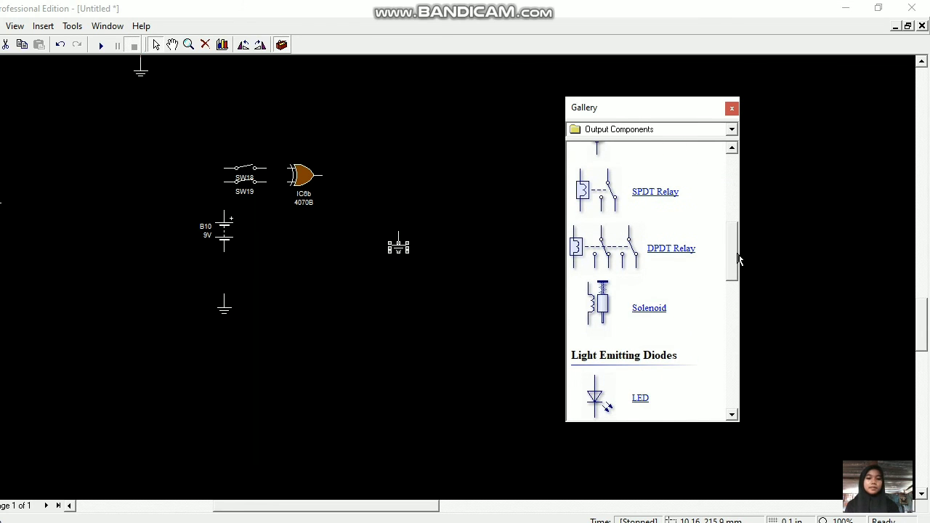
{"action": "left_click_drag", "start_coordinate": [594, 396], "coordinate": [356, 175]}
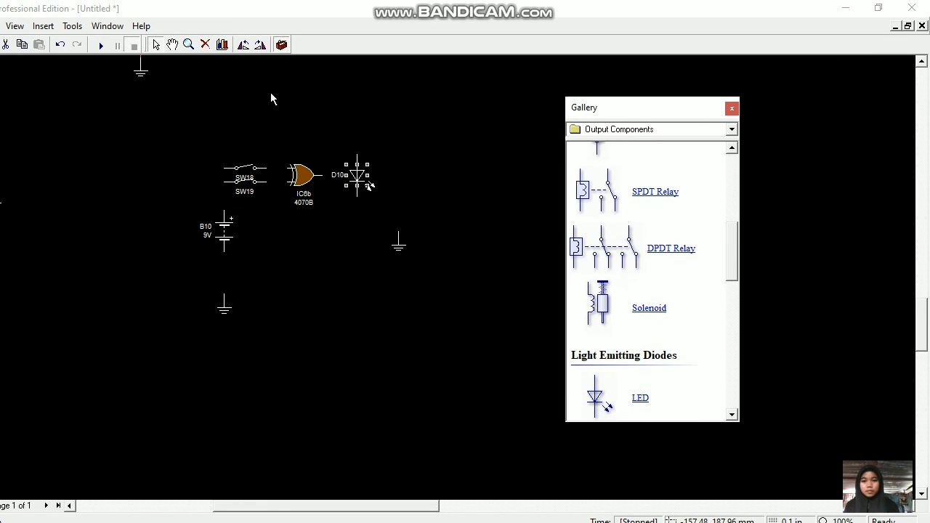
{"action": "left_click", "coordinate": [244, 39]}
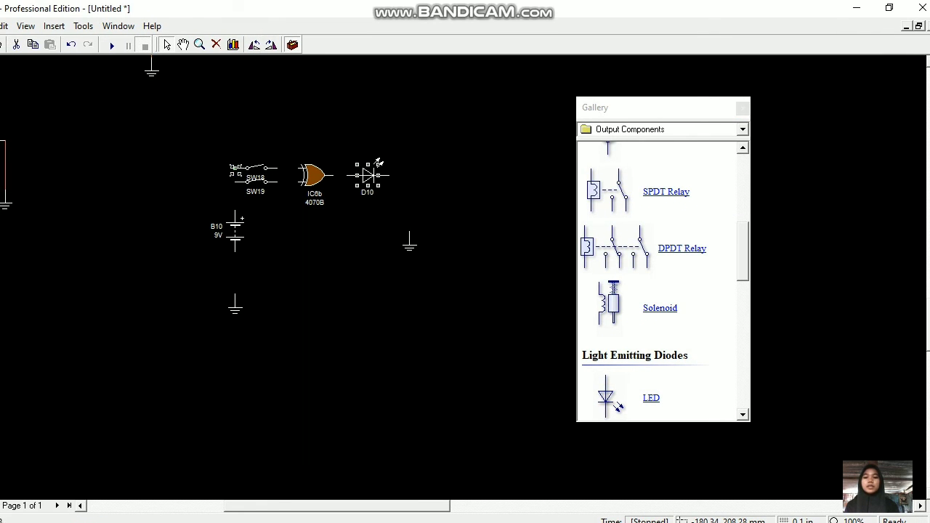
Wire the XOR circuit's battery to the switches and the ground below, and connect both switches to the gate's inputs
{"action": "left_click_drag", "start_coordinate": [234, 166], "coordinate": [235, 217]}
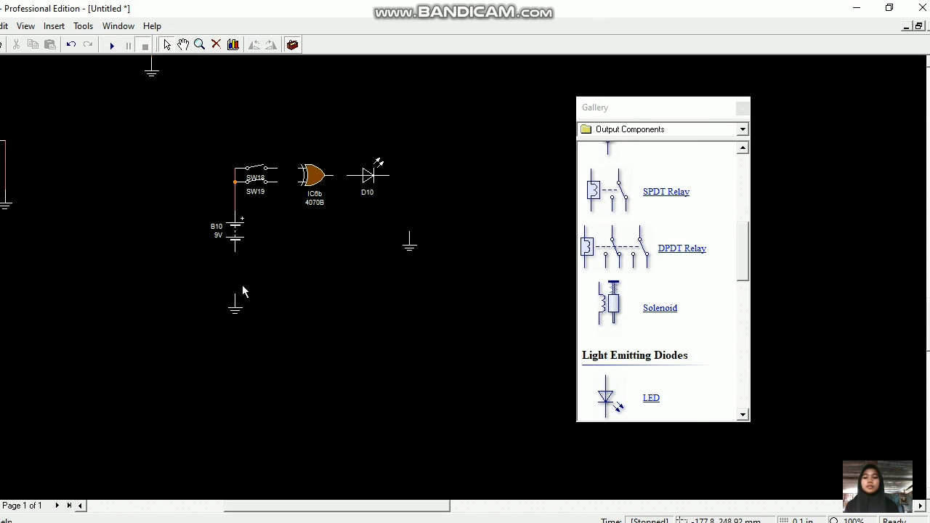
{"action": "left_click_drag", "start_coordinate": [235, 283], "coordinate": [235, 296]}
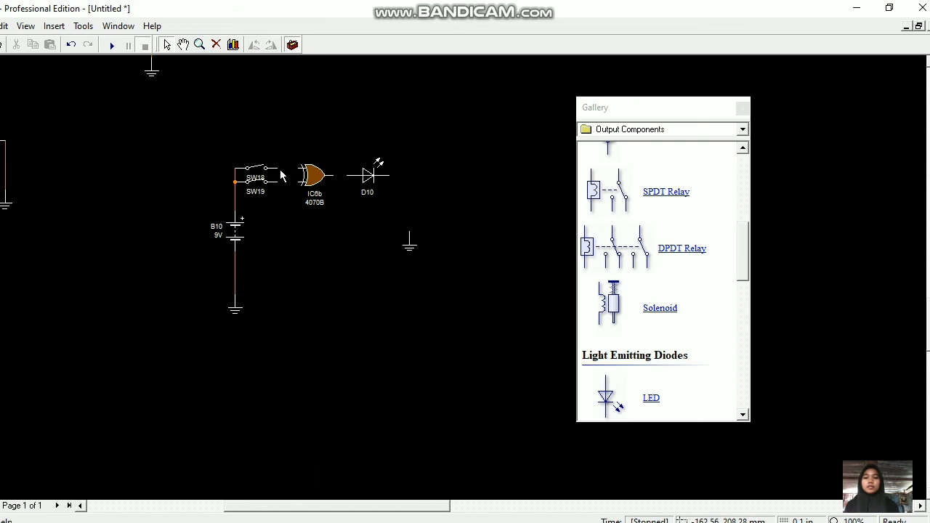
{"action": "left_click_drag", "start_coordinate": [267, 168], "coordinate": [294, 170]}
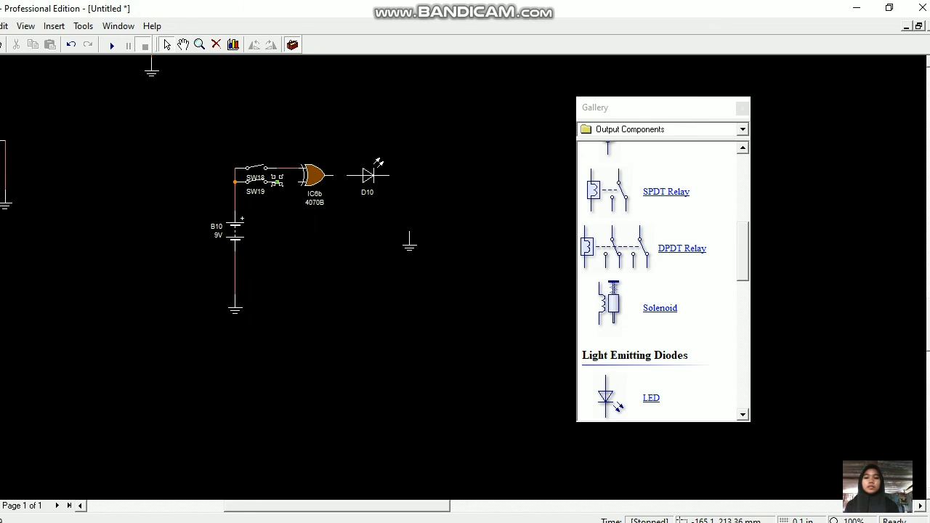
{"action": "left_click_drag", "start_coordinate": [277, 181], "coordinate": [300, 182]}
Connect the XOR gate's output to the LED, move the output-side ground beneath the LED's free end, and wire them together
{"action": "left_click", "coordinate": [409, 246]}
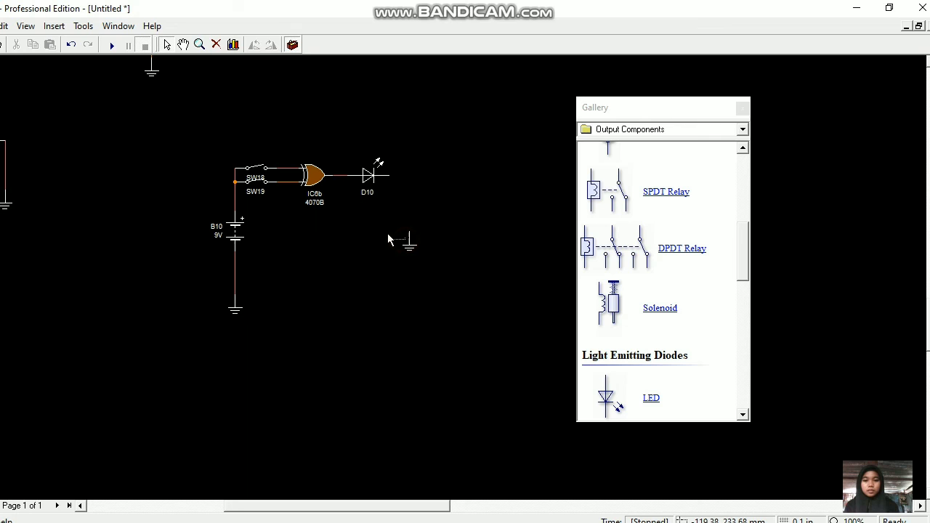
{"action": "left_click_drag", "start_coordinate": [409, 251], "coordinate": [388, 244]}
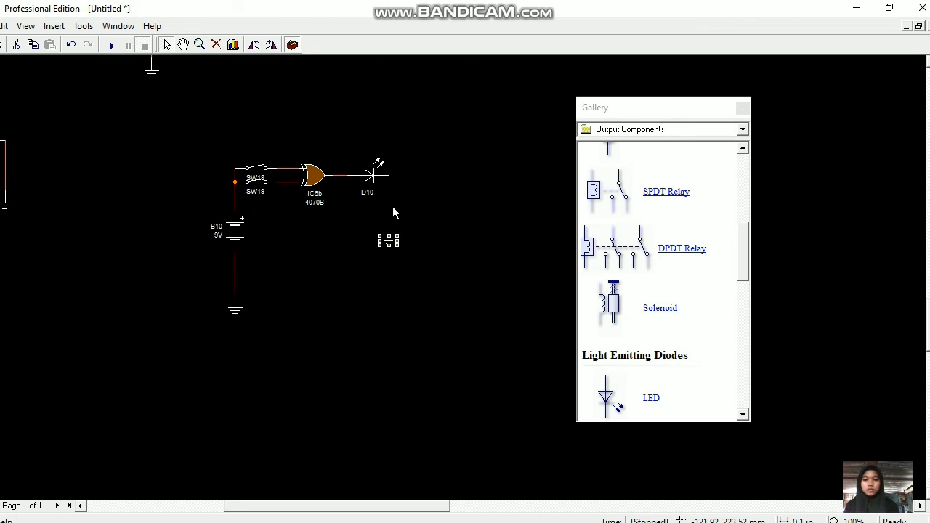
{"action": "left_click_drag", "start_coordinate": [389, 175], "coordinate": [389, 224]}
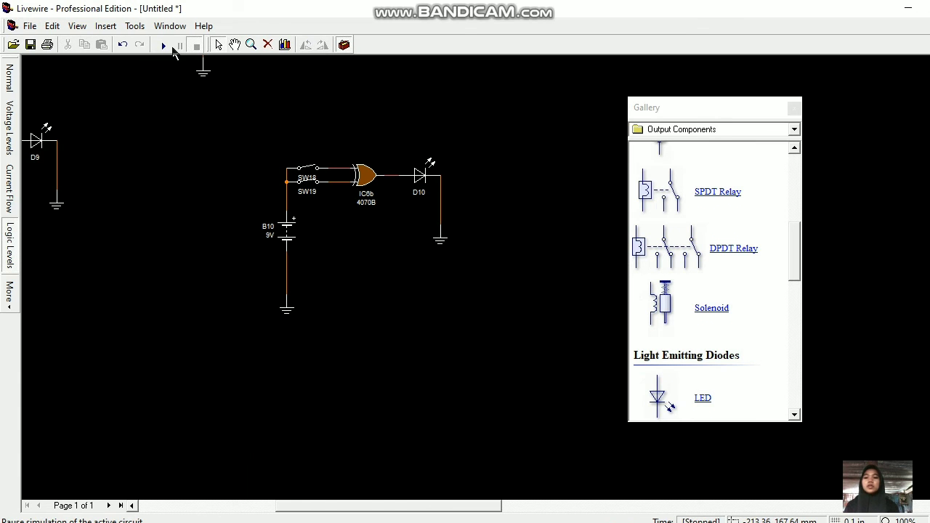
Run the simulation and test the XOR gate by closing its upper switch first and its lower switch second
{"action": "left_click", "coordinate": [163, 45]}
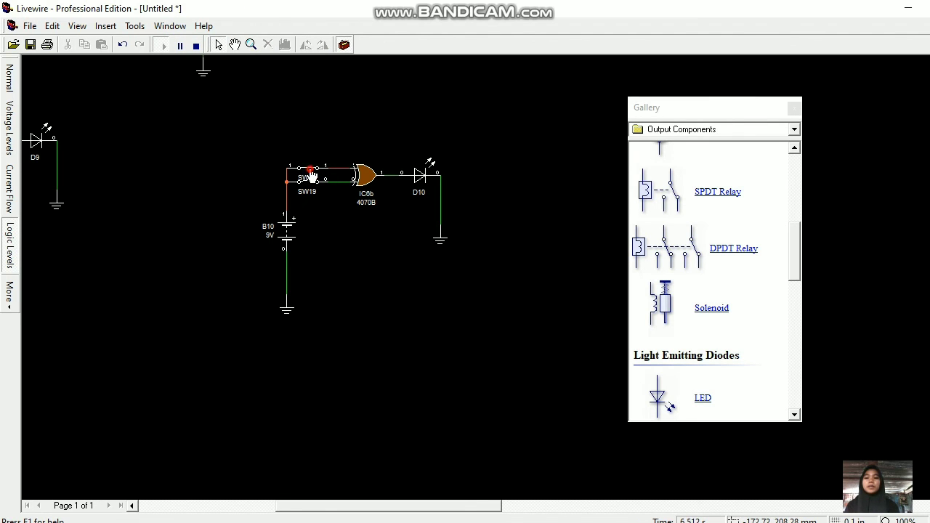
{"action": "left_click", "coordinate": [310, 175]}
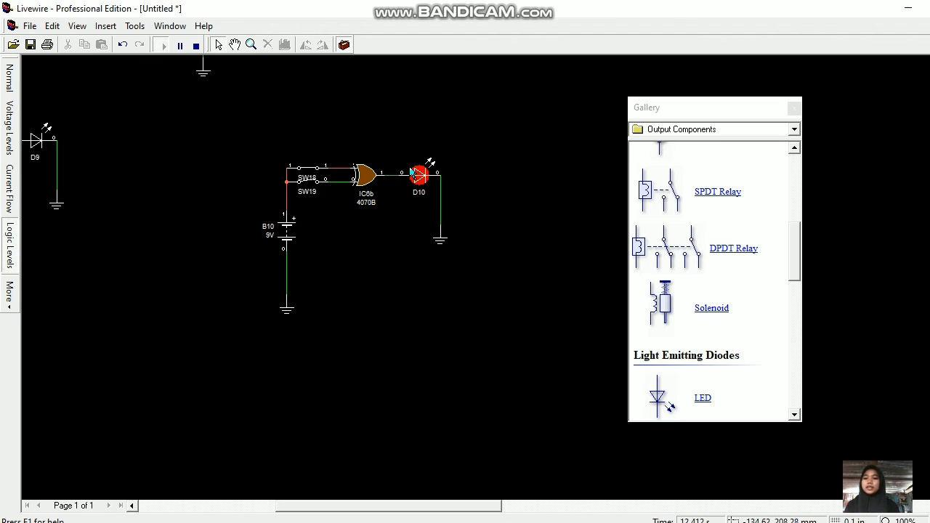
{"action": "left_click", "coordinate": [306, 187]}
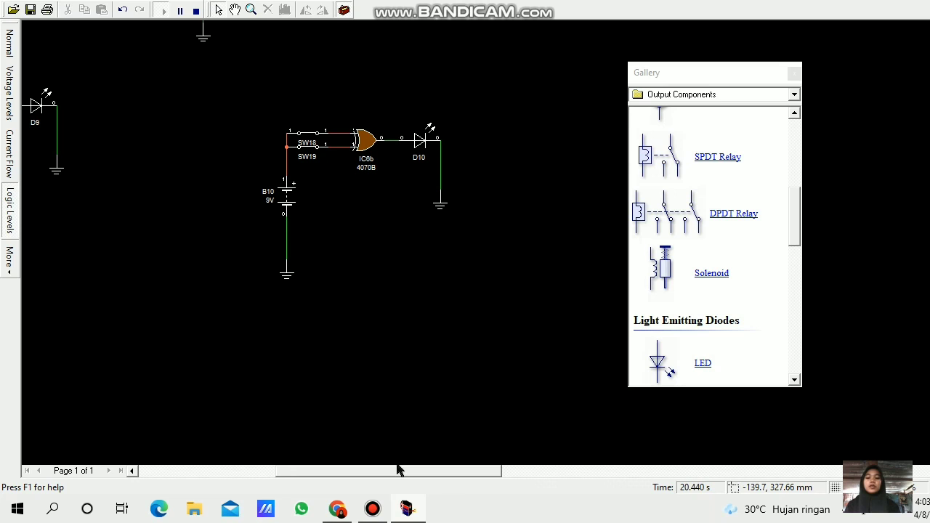
Switch to the browser to check the assignment's gate list and read the X-NOR gate's symbol and truth table
{"action": "left_click", "coordinate": [337, 508]}
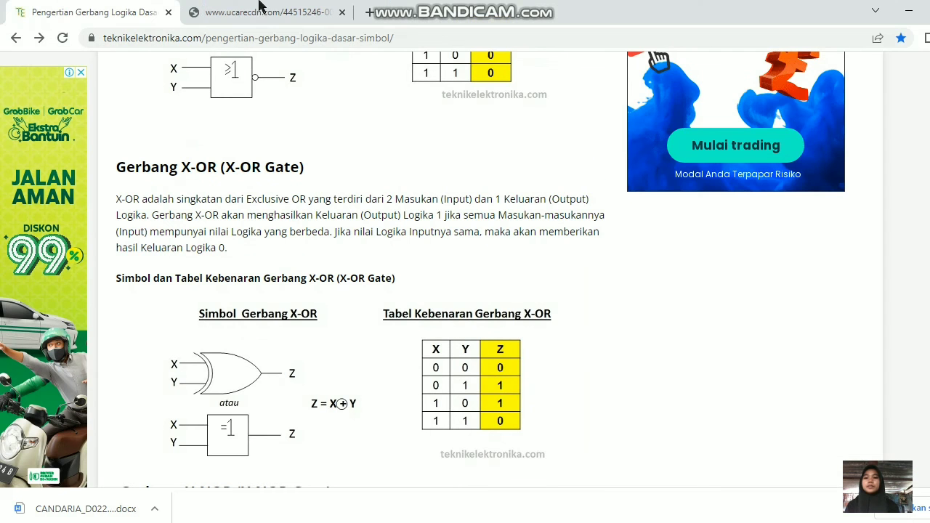
{"action": "left_click", "coordinate": [260, 10]}
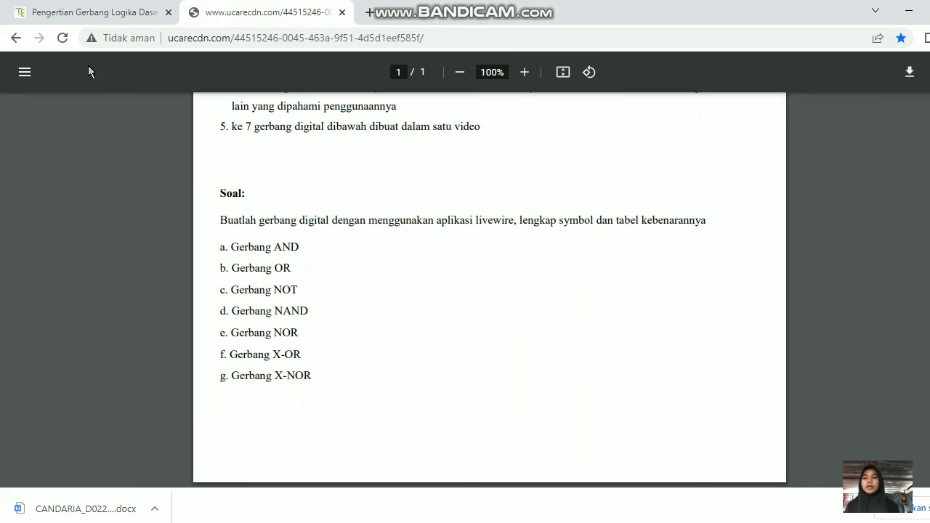
{"action": "left_click", "coordinate": [88, 11]}
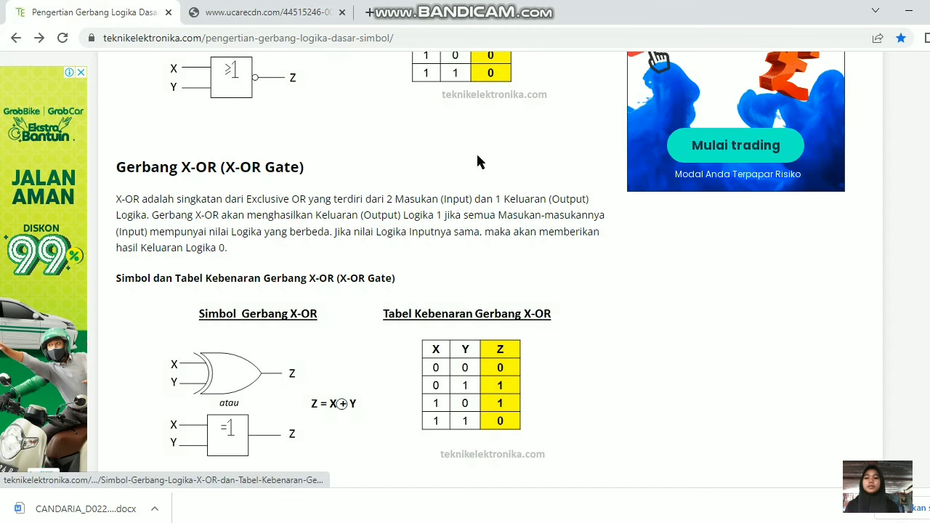
{"action": "left_click_drag", "start_coordinate": [923, 224], "coordinate": [925, 245]}
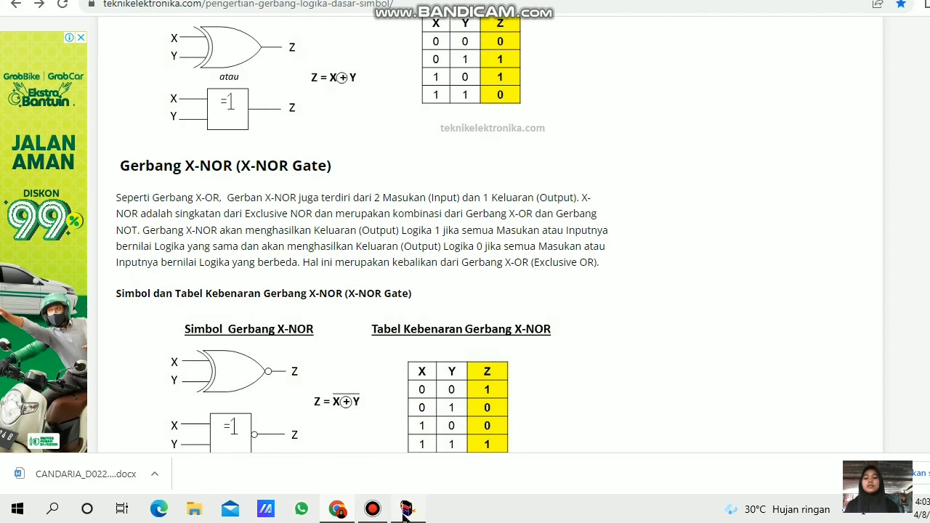
Return to Livewire and place an XNOR gate from the Logic Gates components in the empty area below the XOR circuit
{"action": "left_click", "coordinate": [407, 508]}
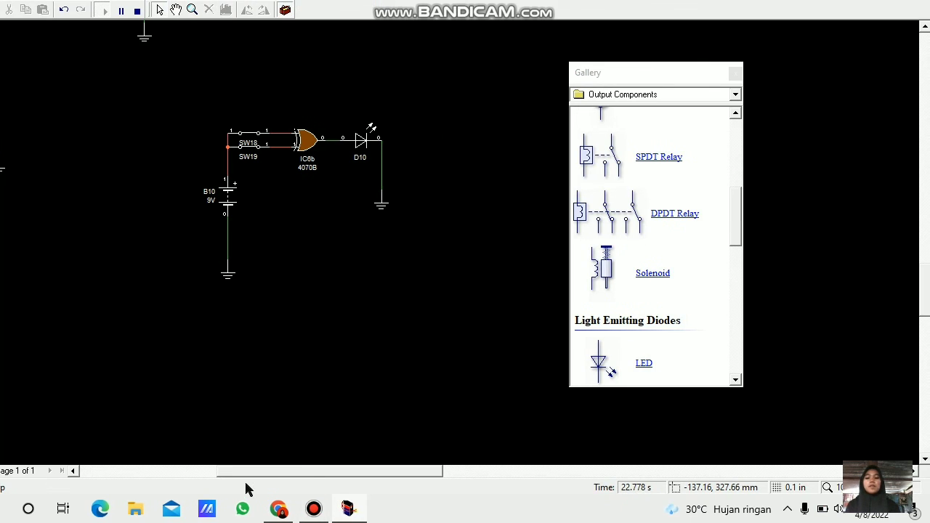
{"action": "left_click_drag", "start_coordinate": [925, 291], "coordinate": [924, 324]}
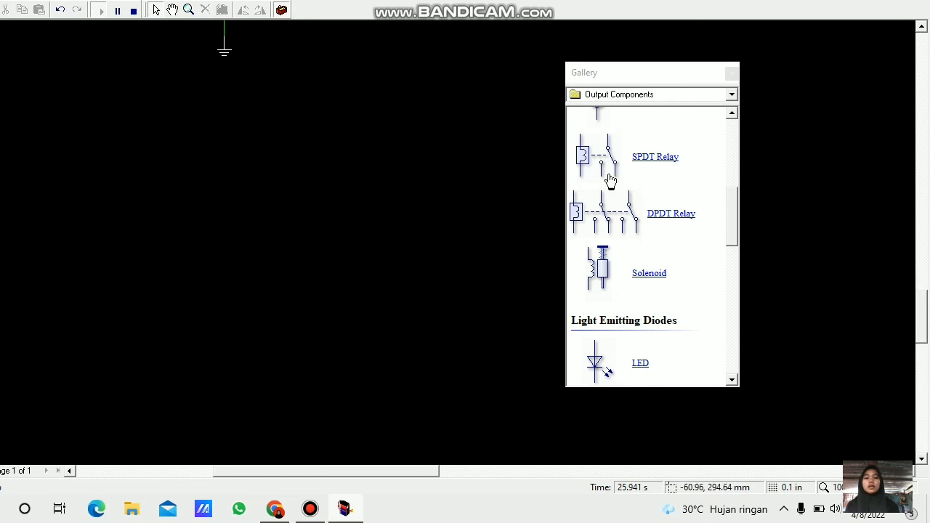
{"action": "left_click", "coordinate": [732, 130]}
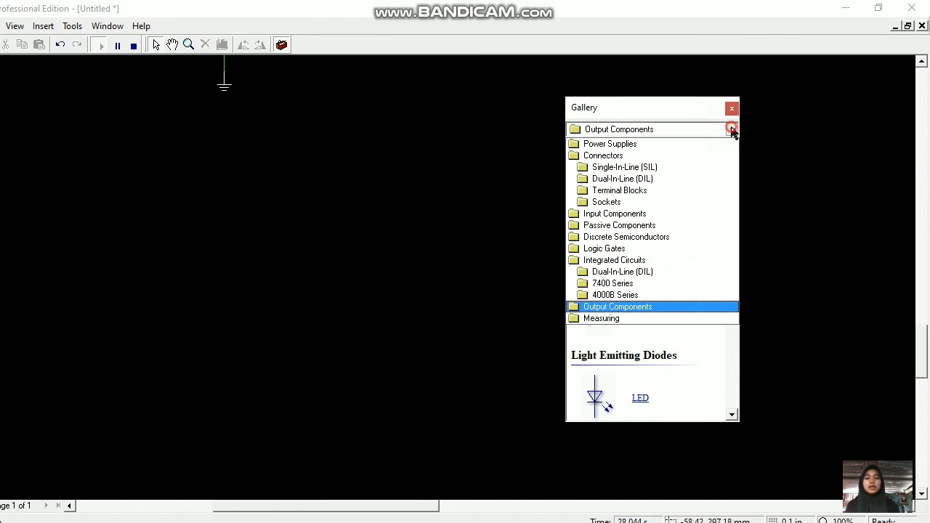
{"action": "left_click", "coordinate": [605, 251]}
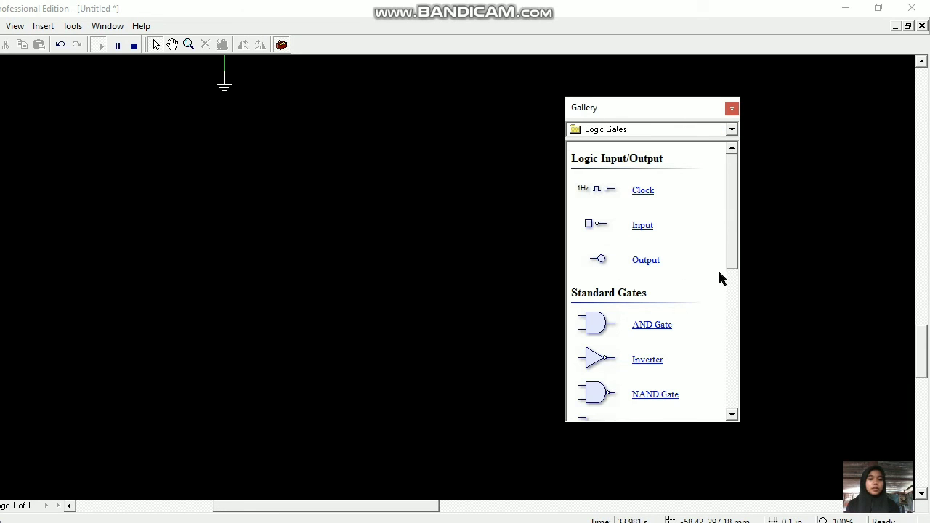
{"action": "left_click_drag", "start_coordinate": [732, 254], "coordinate": [736, 363]}
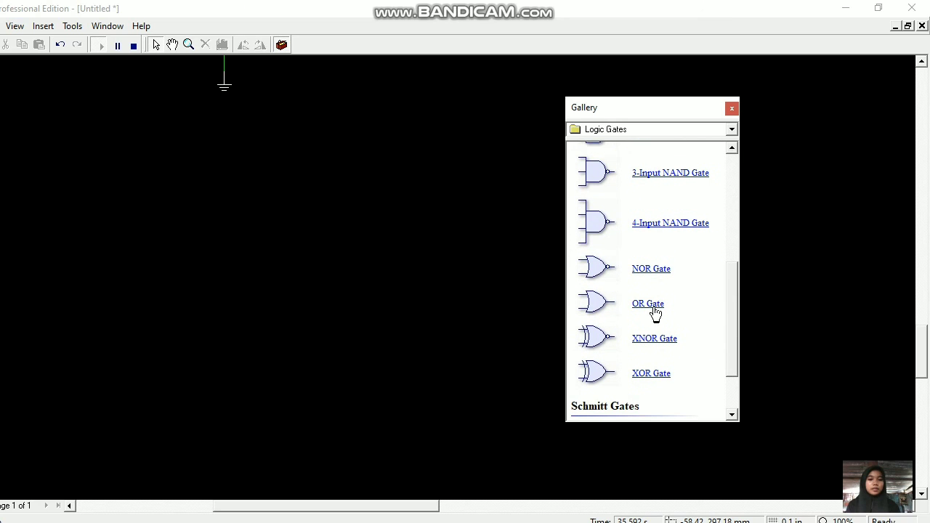
{"action": "left_click", "coordinate": [601, 337]}
{"action": "left_click_drag", "start_coordinate": [601, 340], "coordinate": [343, 226]}
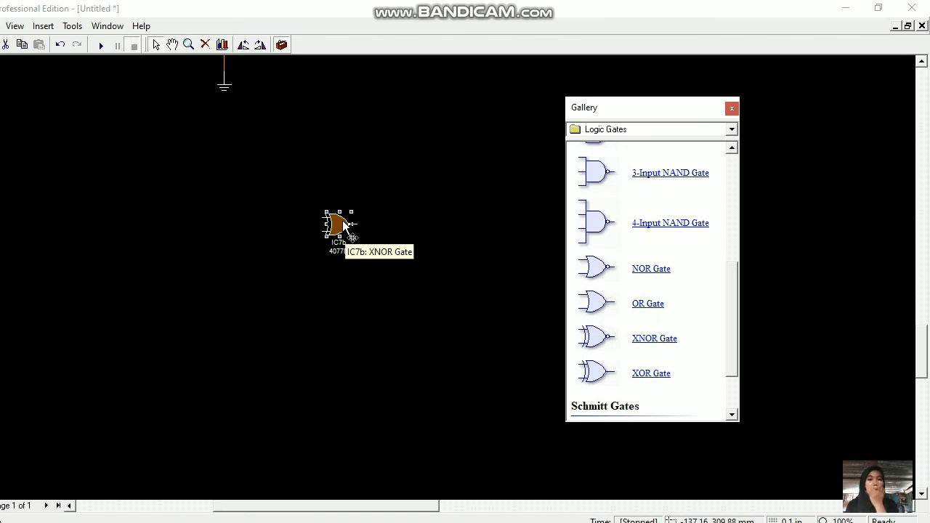
Place a 9V battery below the XNOR gate's input side with a ground beneath it, and another ground on the output side
{"action": "left_click", "coordinate": [731, 129]}
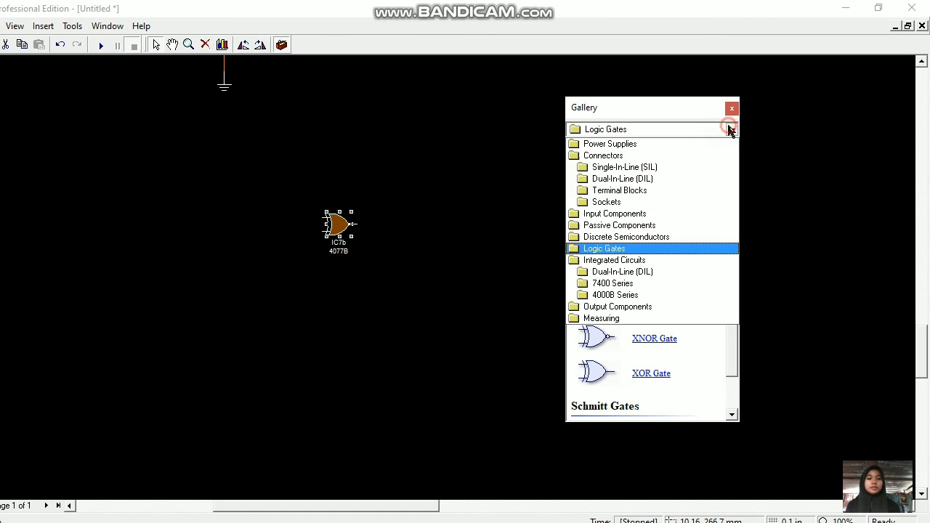
{"action": "left_click", "coordinate": [617, 144]}
{"action": "left_click_drag", "start_coordinate": [607, 206], "coordinate": [243, 303]}
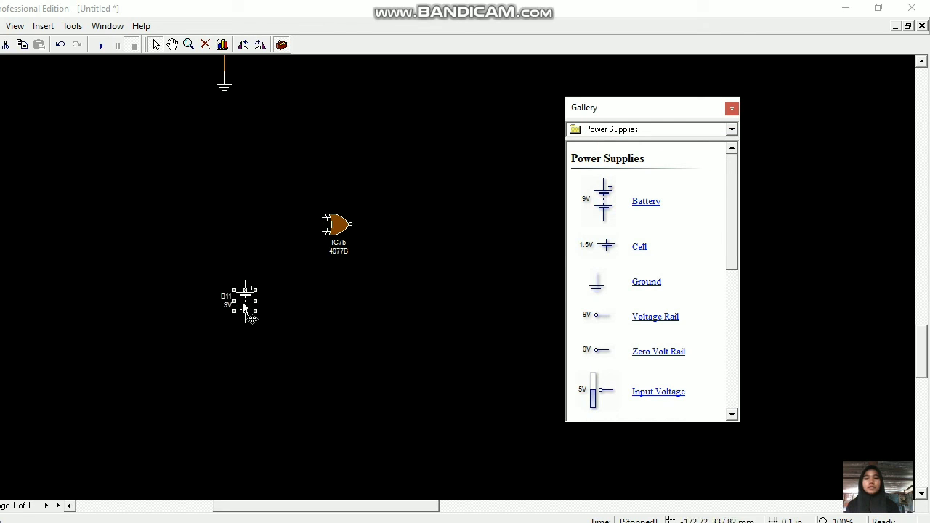
{"action": "left_click_drag", "start_coordinate": [598, 295], "coordinate": [247, 375]}
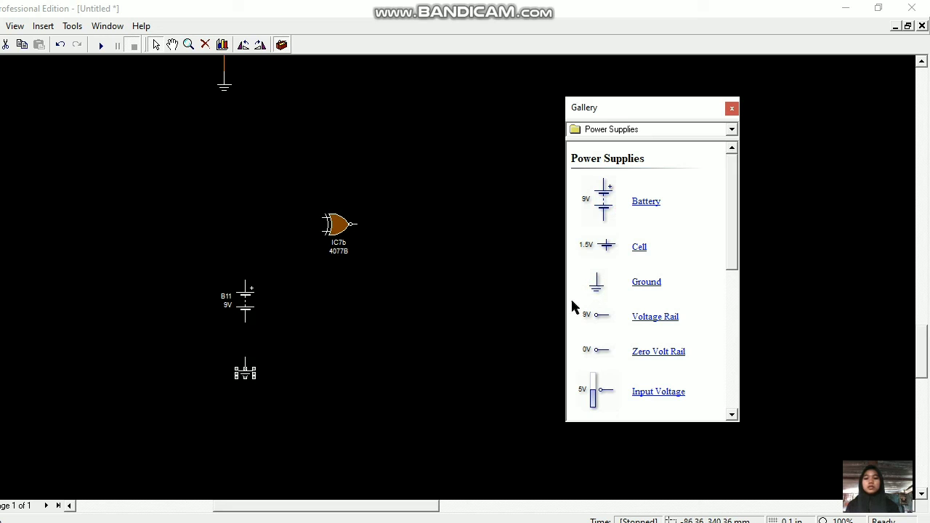
{"action": "left_click_drag", "start_coordinate": [596, 295], "coordinate": [508, 291]}
{"action": "left_click_drag", "start_coordinate": [451, 308], "coordinate": [432, 304]}
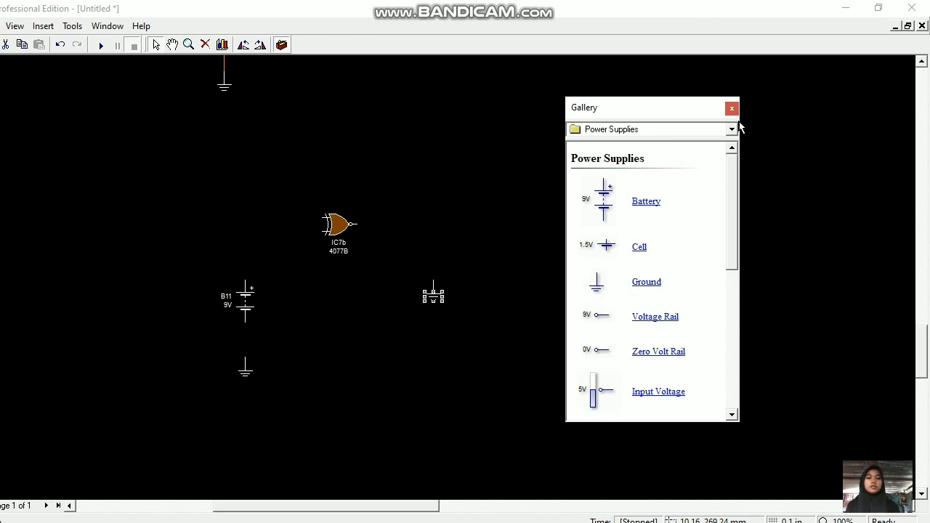
Place two SPST switches one above the other, each in line with one of the XNOR gate's inputs
{"action": "left_click", "coordinate": [731, 130]}
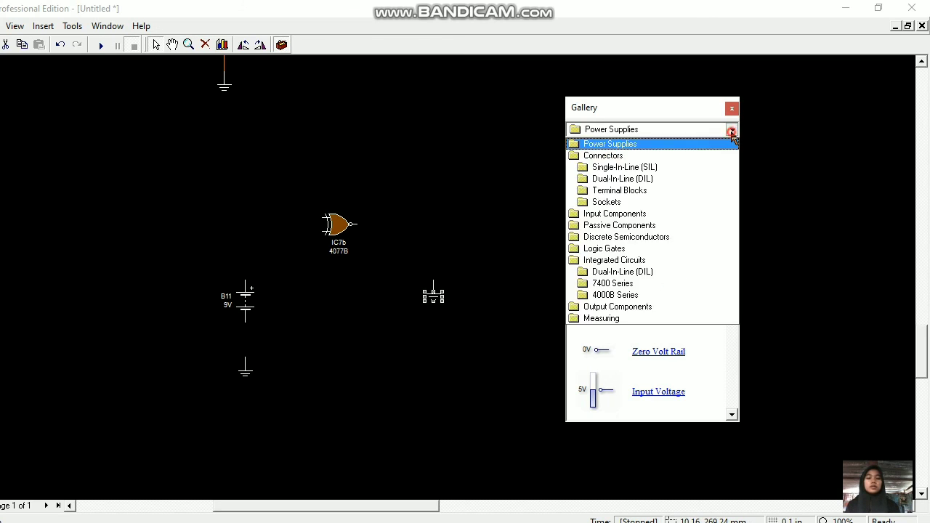
{"action": "left_click", "coordinate": [622, 215]}
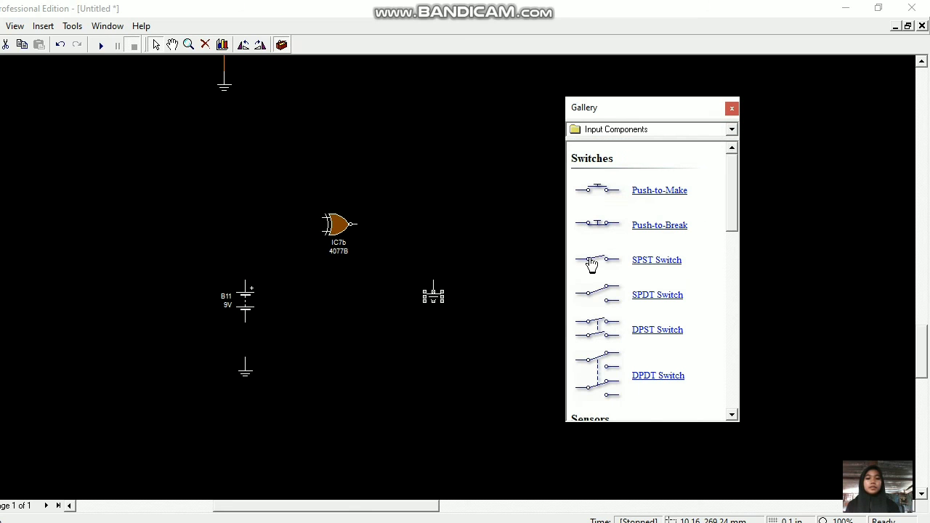
{"action": "left_click_drag", "start_coordinate": [590, 261], "coordinate": [276, 222]}
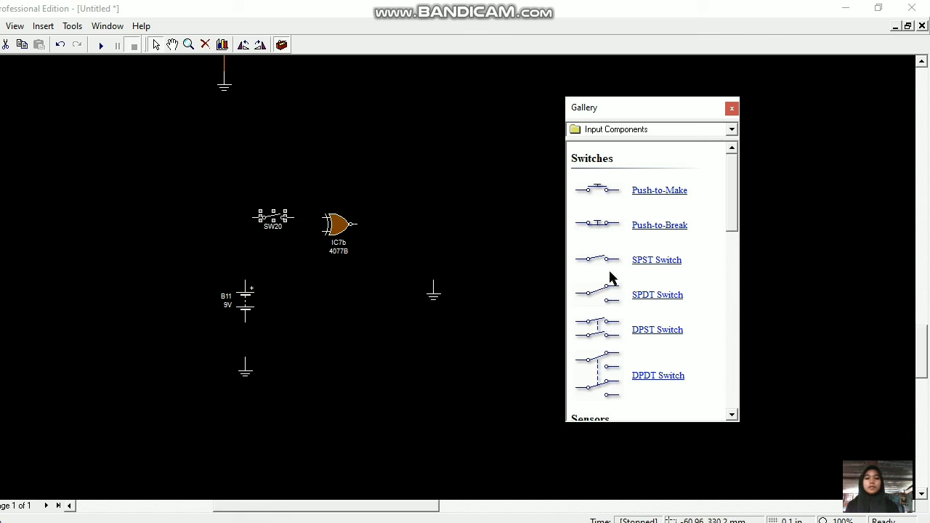
{"action": "left_click_drag", "start_coordinate": [594, 268], "coordinate": [274, 239]}
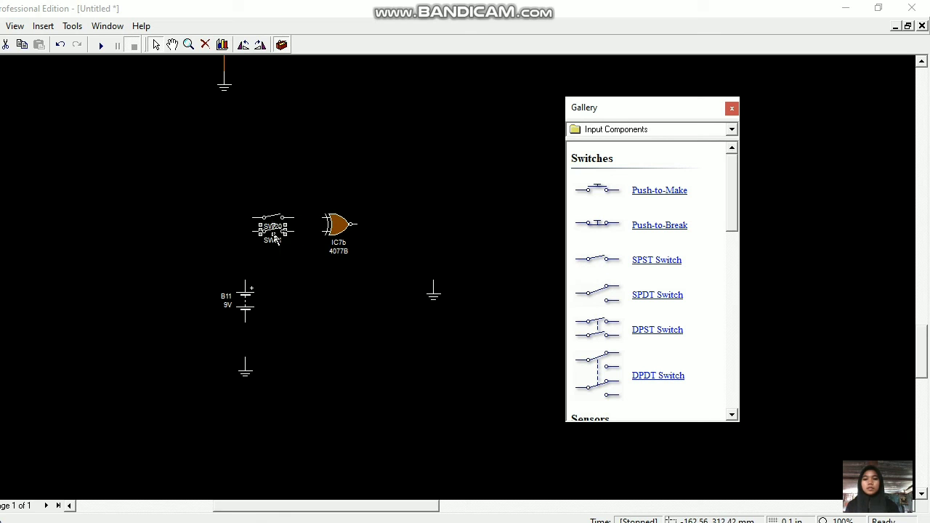
Move the battery and its ground so both line up vertically with the free ends of the two switches
{"action": "left_click", "coordinate": [243, 298]}
{"action": "left_click_drag", "start_coordinate": [243, 289], "coordinate": [250, 282]}
{"action": "left_click", "coordinate": [250, 373]}
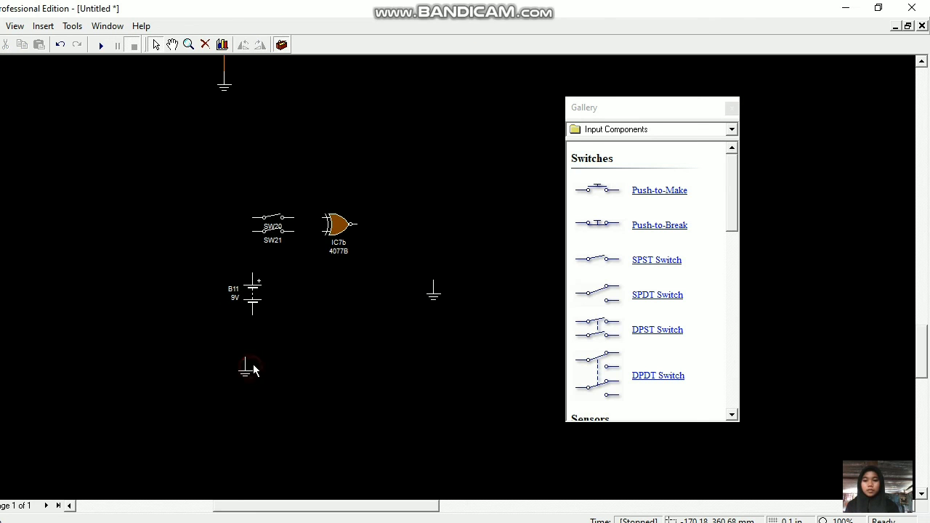
{"action": "left_click_drag", "start_coordinate": [246, 375], "coordinate": [255, 355]}
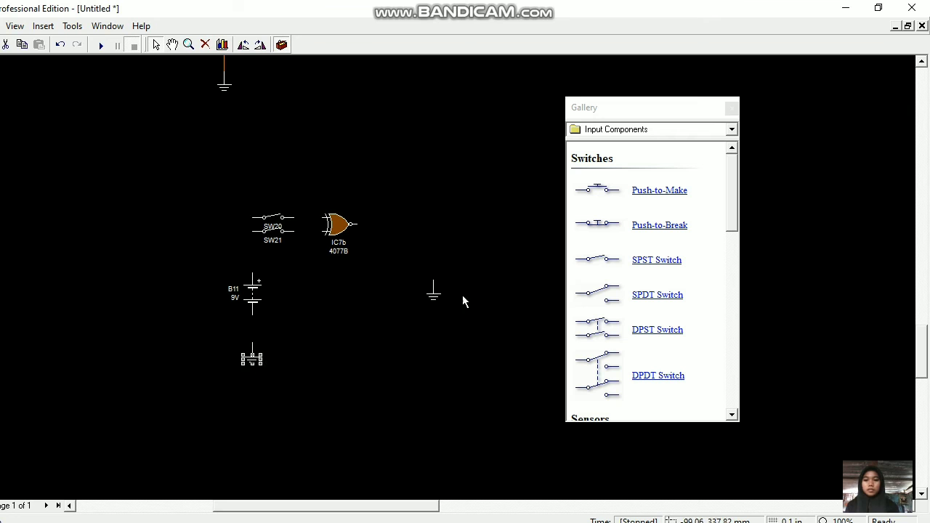
Place a Flashing LED beside the XNOR gate, rotate it anti-clockwise to lie horizontally, and align it with the gate's output
{"action": "left_click", "coordinate": [735, 130]}
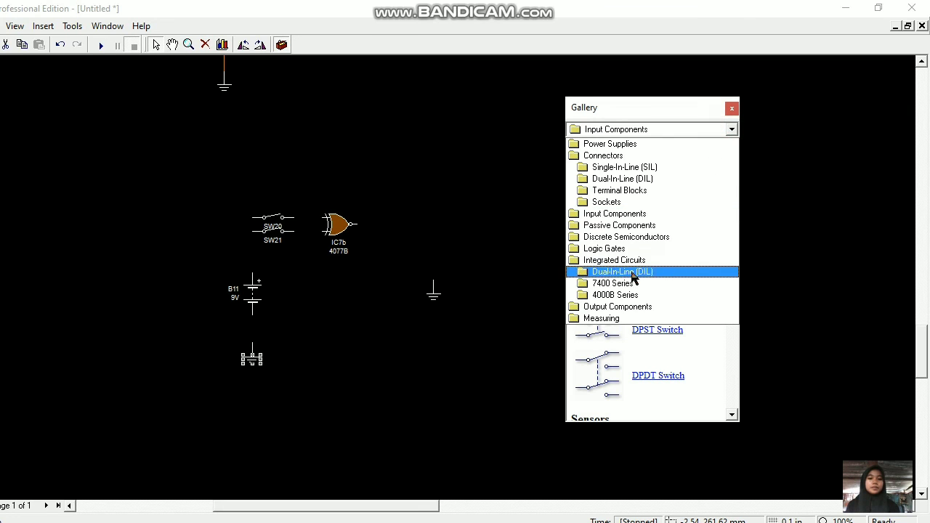
{"action": "left_click", "coordinate": [621, 307]}
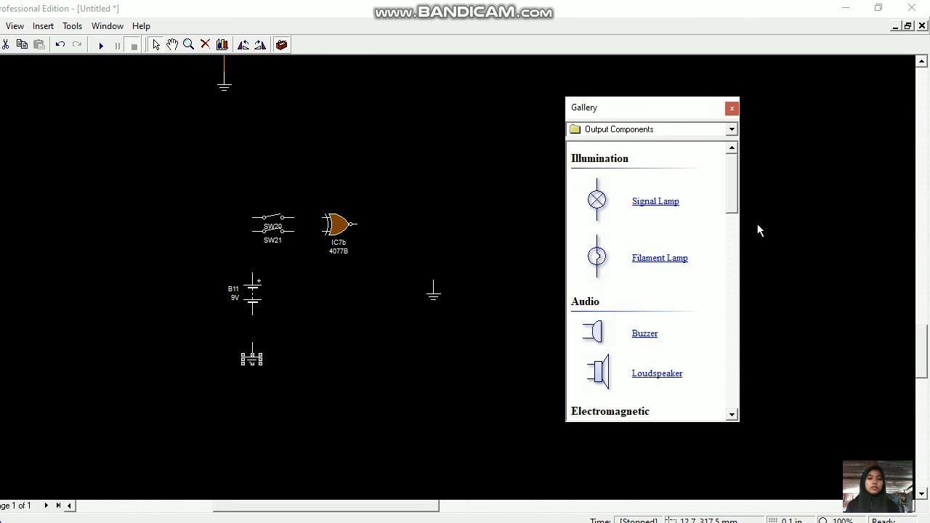
{"action": "left_click_drag", "start_coordinate": [732, 208], "coordinate": [732, 309]}
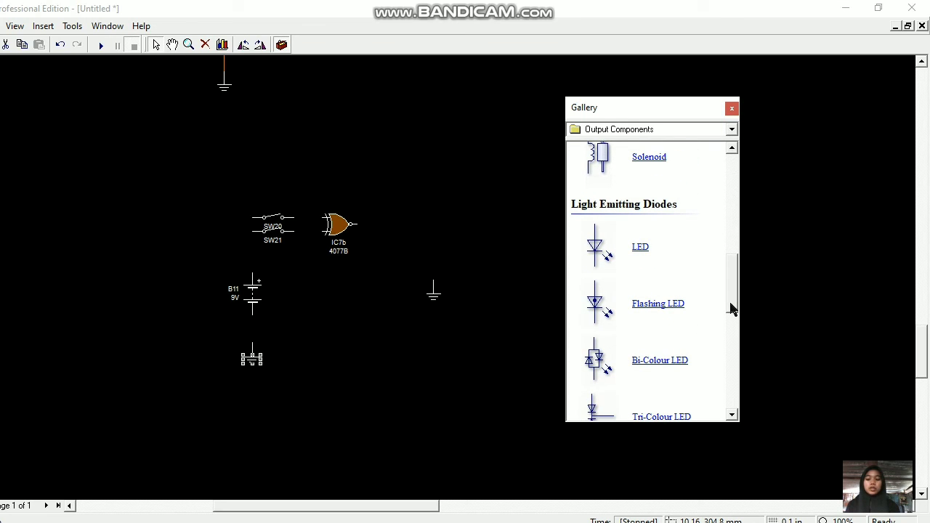
{"action": "left_click", "coordinate": [591, 311]}
{"action": "left_click_drag", "start_coordinate": [591, 311], "coordinate": [405, 233]}
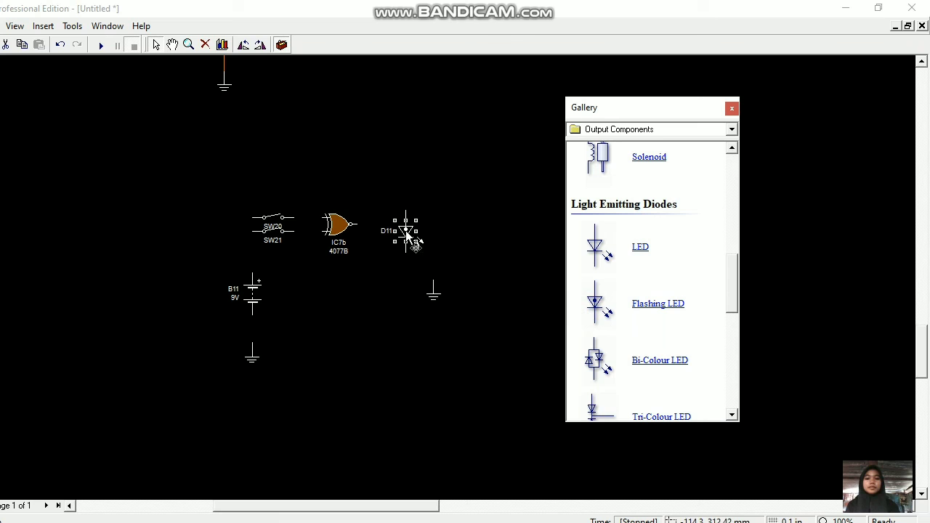
{"action": "left_click", "coordinate": [243, 44]}
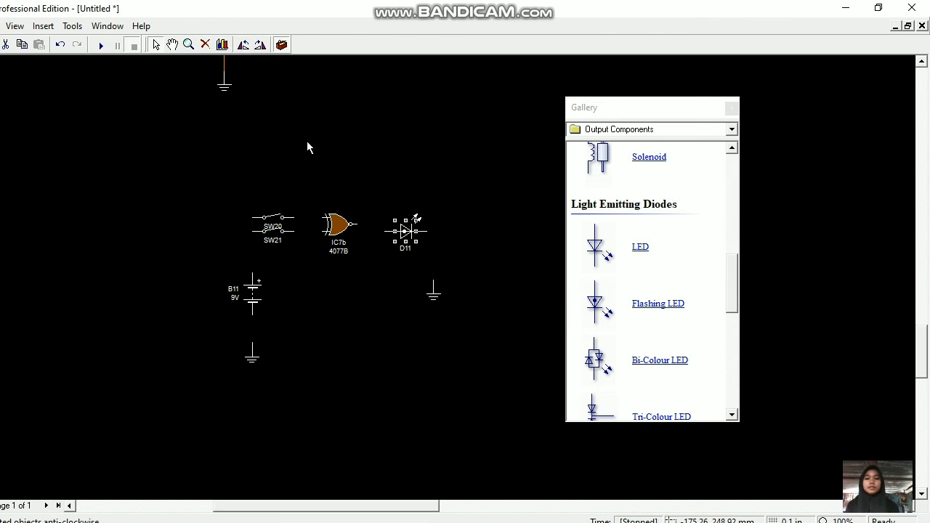
{"action": "left_click_drag", "start_coordinate": [406, 229], "coordinate": [406, 222]}
Wire the XNOR circuit from the battery and its ground through both switches to the gate, and from its output through the LED to ground
{"action": "left_click", "coordinate": [255, 218]}
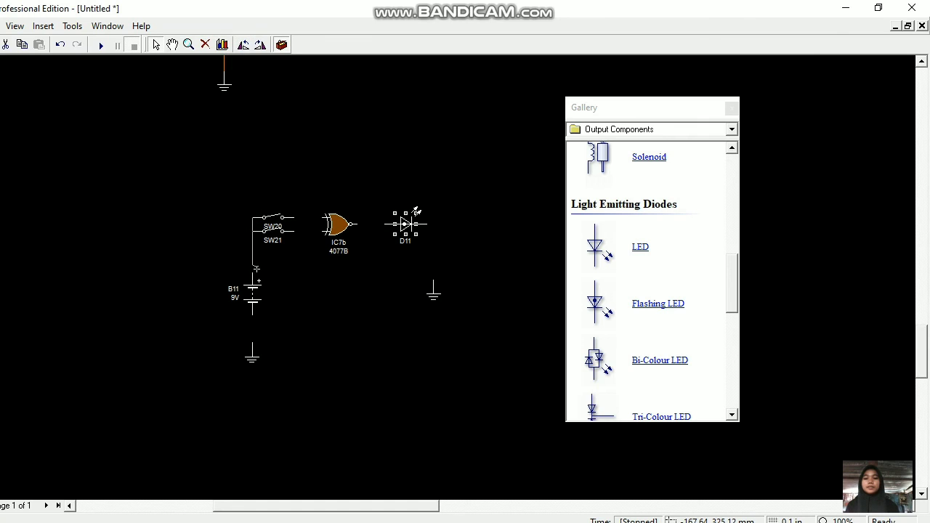
{"action": "left_click", "coordinate": [253, 273]}
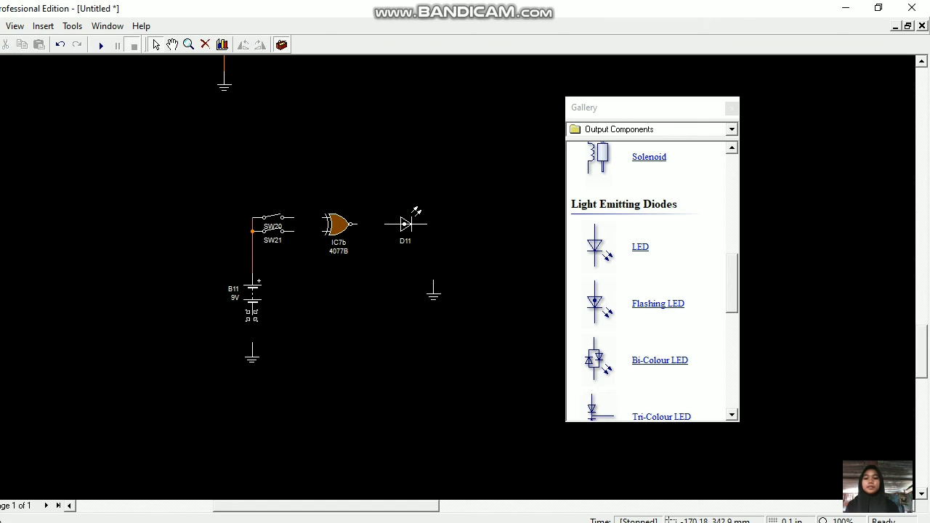
{"action": "left_click_drag", "start_coordinate": [251, 314], "coordinate": [252, 349]}
{"action": "left_click_drag", "start_coordinate": [292, 217], "coordinate": [324, 218]}
{"action": "left_click_drag", "start_coordinate": [295, 231], "coordinate": [323, 231]}
{"action": "mouse_move", "coordinate": [355, 222]}
{"action": "left_mouse_down"}
{"action": "mouse_move", "coordinate": [399, 224]}
{"action": "mouse_move", "coordinate": [430, 249]}
{"action": "mouse_move", "coordinate": [433, 280]}
{"action": "left_mouse_up"}
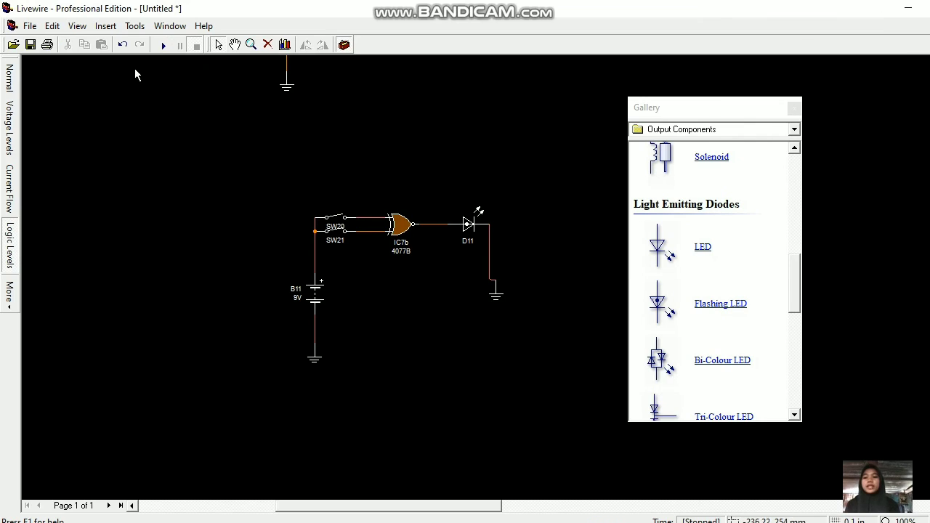
Run the simulation and test the XNOR gate by closing its upper switch first and its lower switch second
{"action": "left_click", "coordinate": [161, 46]}
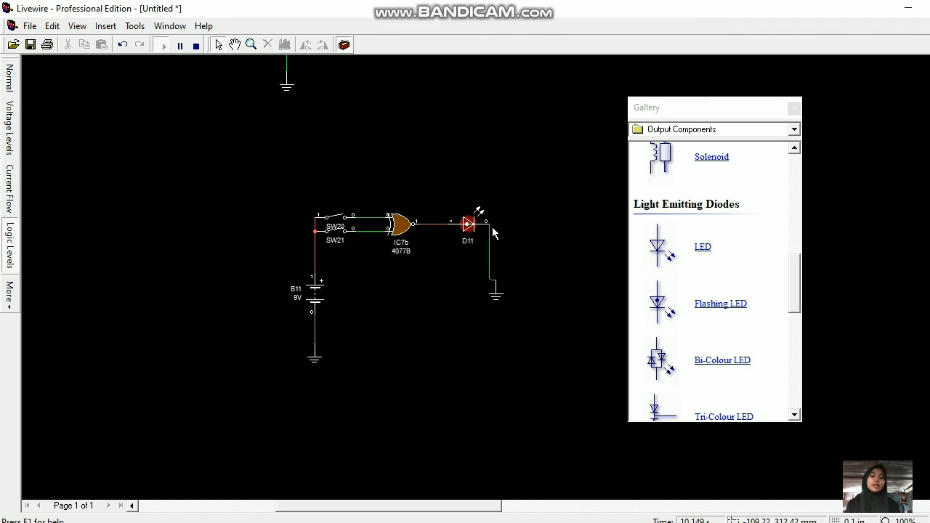
{"action": "left_click", "coordinate": [336, 222]}
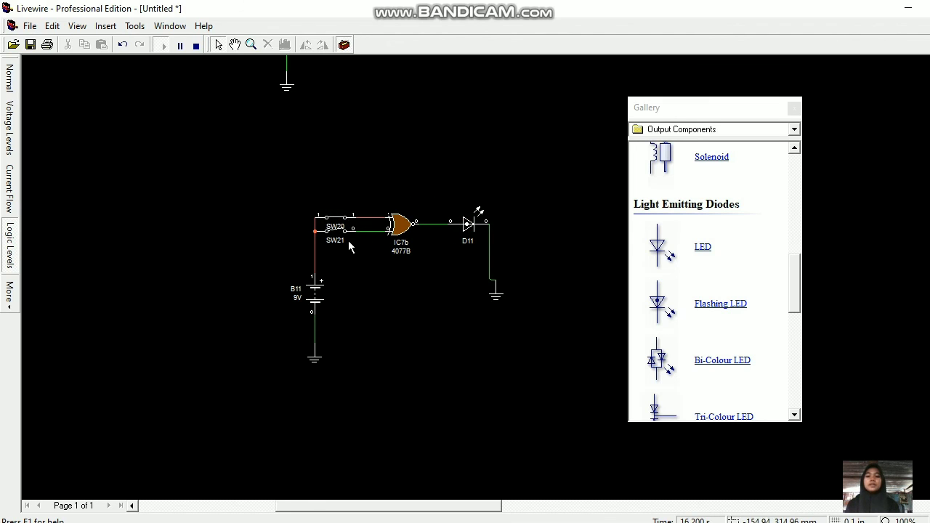
{"action": "left_click", "coordinate": [336, 233]}
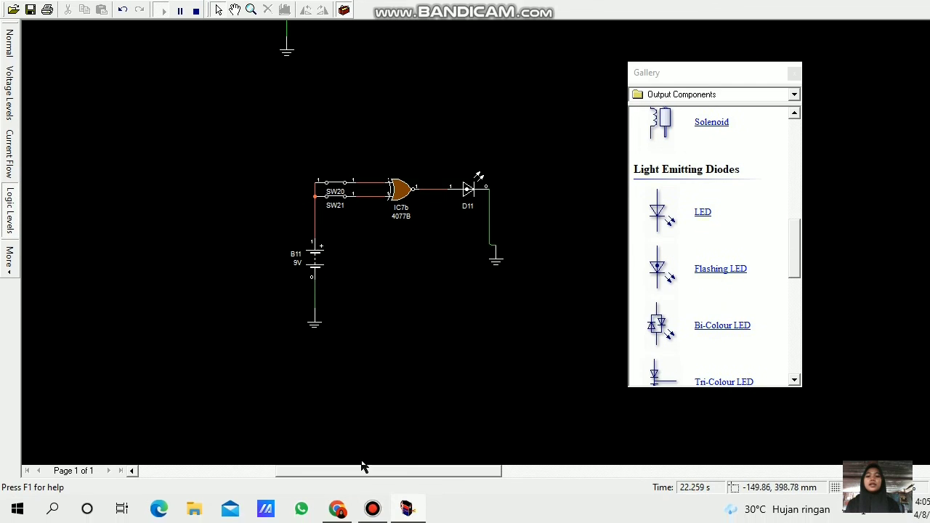
Switch to the browser and review the assignment document's list of seven gates
{"action": "left_click", "coordinate": [339, 508]}
{"action": "left_click", "coordinate": [248, 22]}
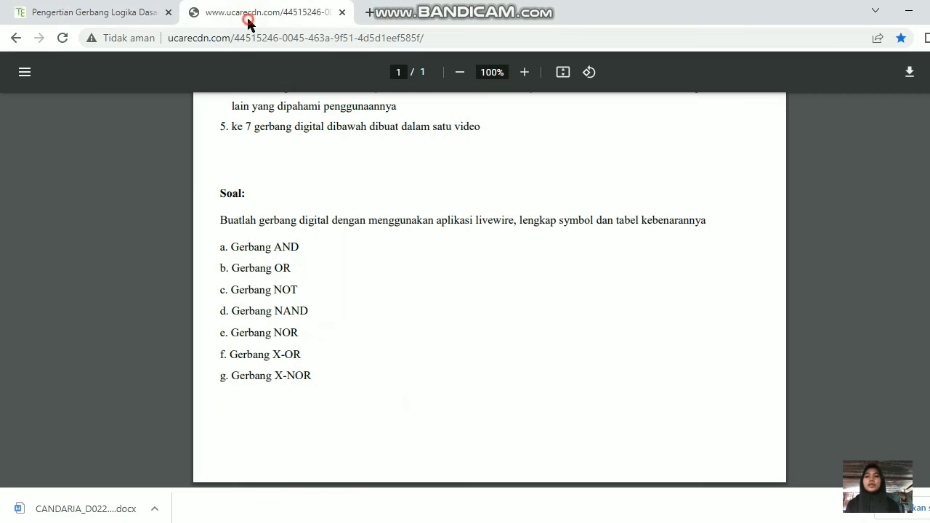